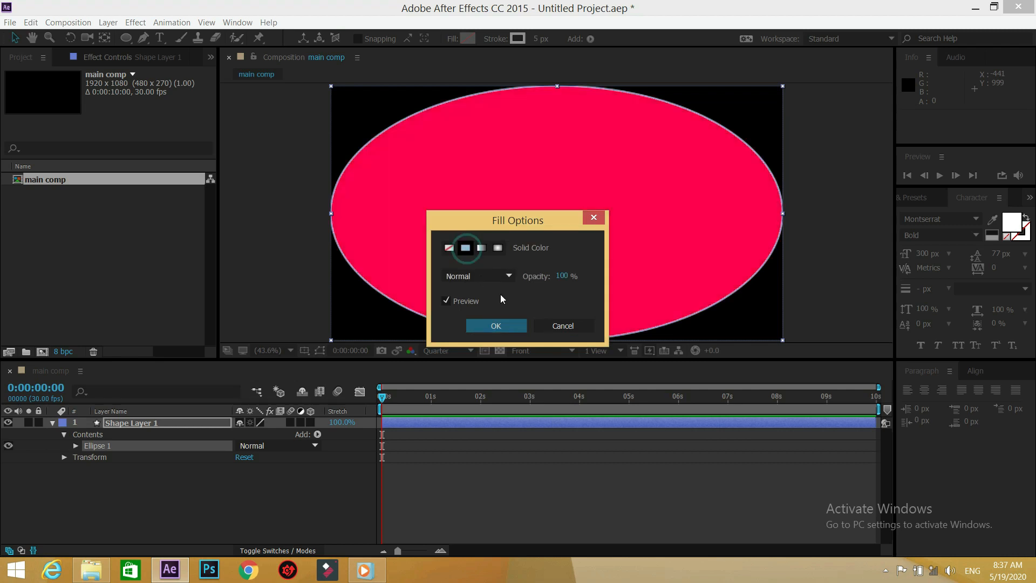
# Confirm the solid colour fill for the ellipse and set its stroke to none.
pyautogui.click(505, 325)
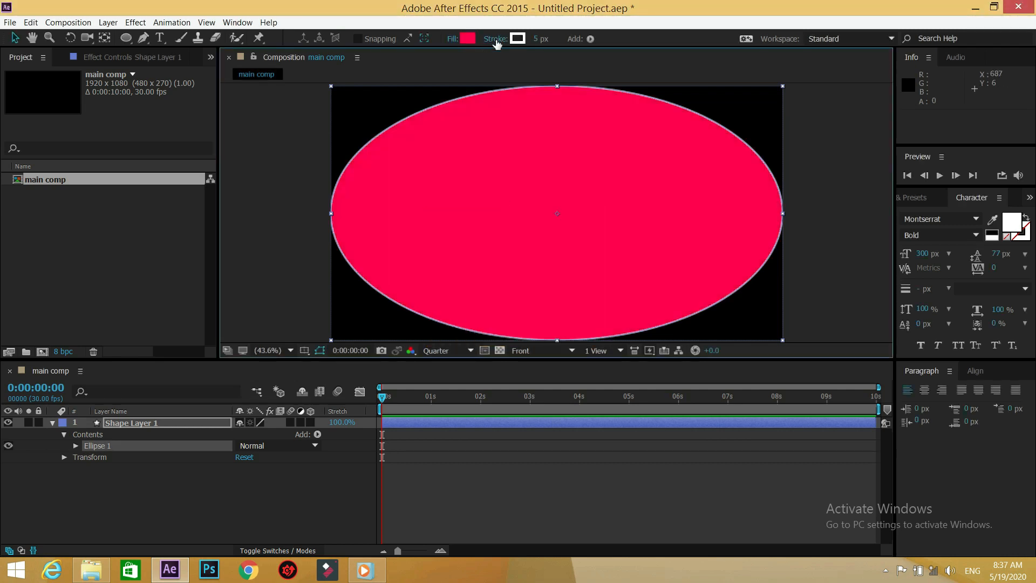
pyautogui.click(496, 39)
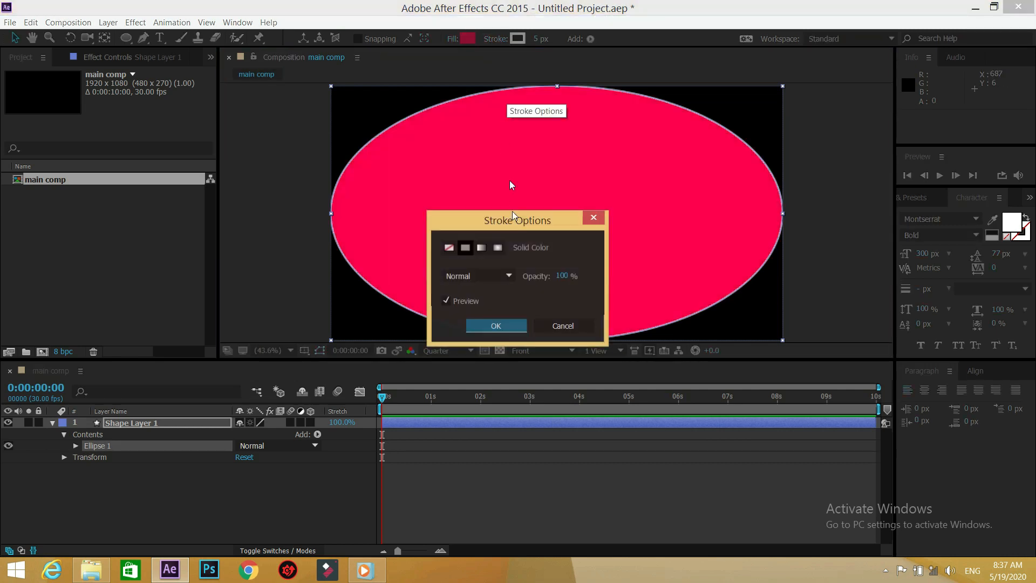
pyautogui.click(448, 248)
pyautogui.click(495, 326)
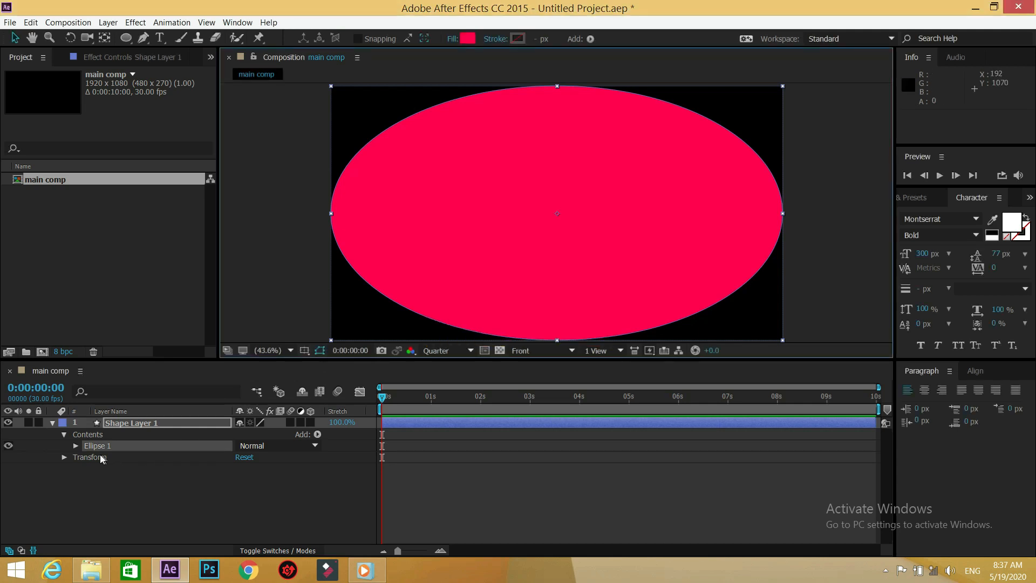
# Rename the ellipse's shape layer to 1.
pyautogui.rightClick(115, 426)
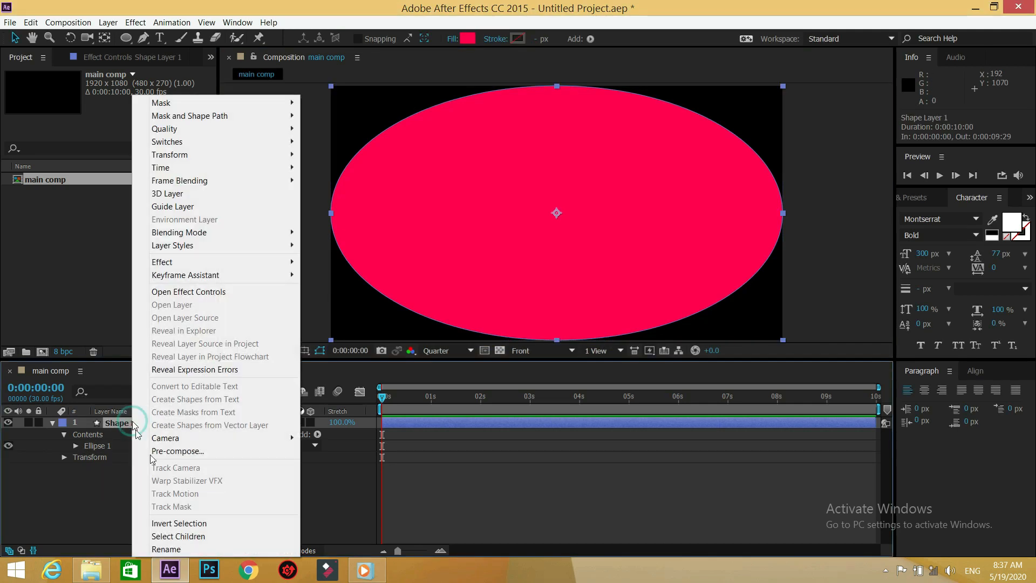
pyautogui.click(166, 549)
pyautogui.write('1')
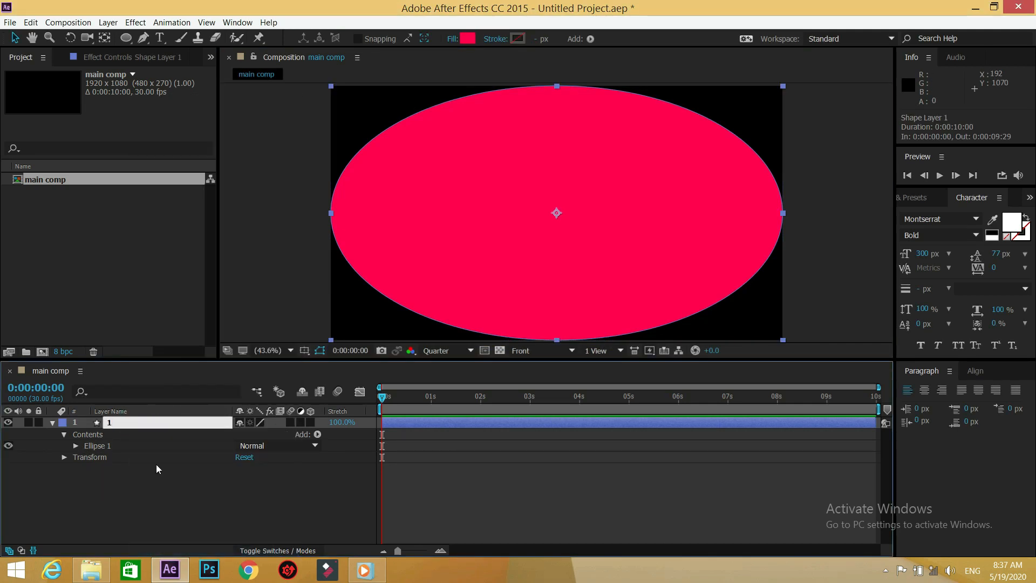
pyautogui.press('Return')
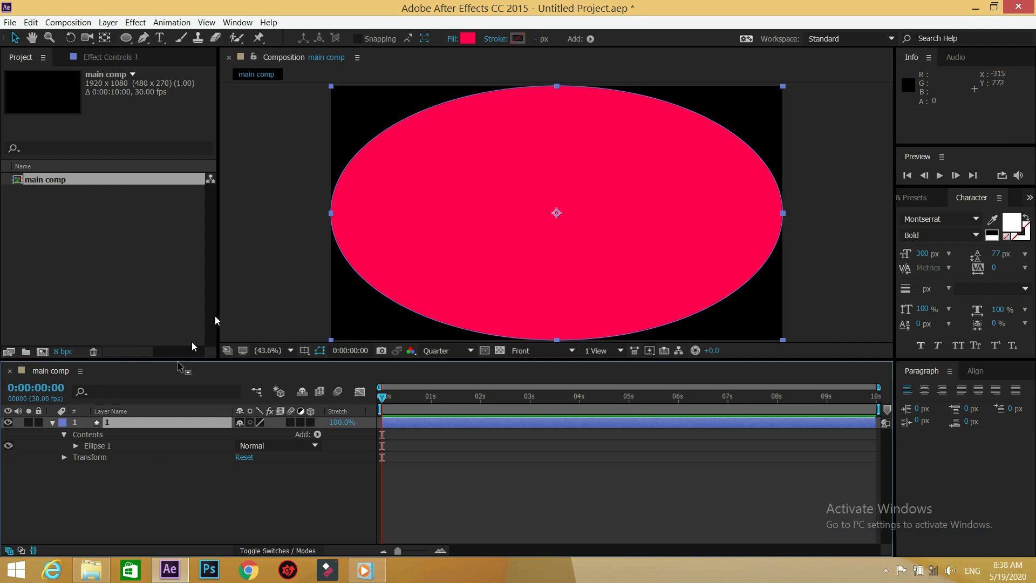
# Unlink the Ellipse Path 1 size proportions and set the size to 1900 by 1900.
pyautogui.click(76, 445)
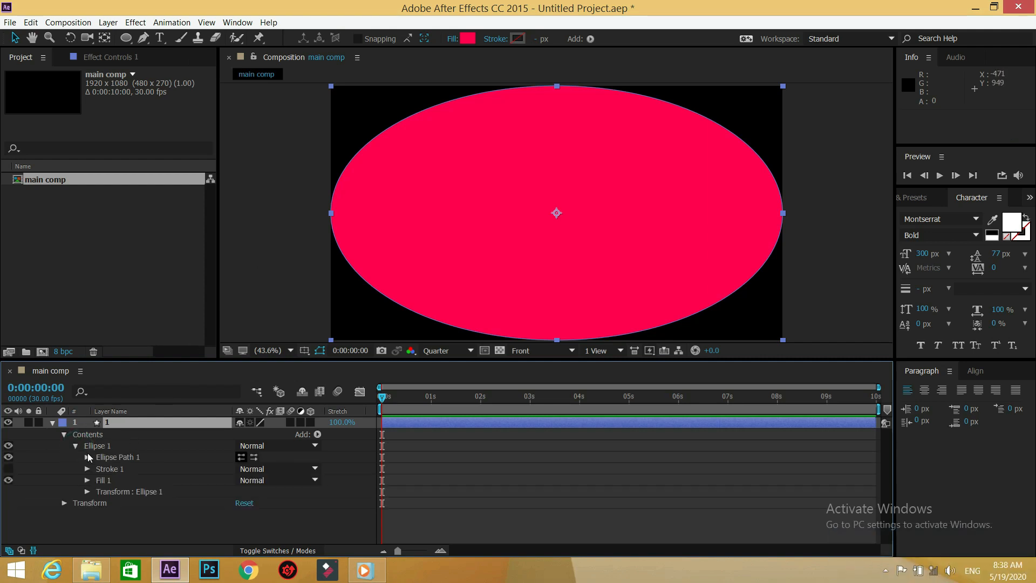
pyautogui.click(87, 456)
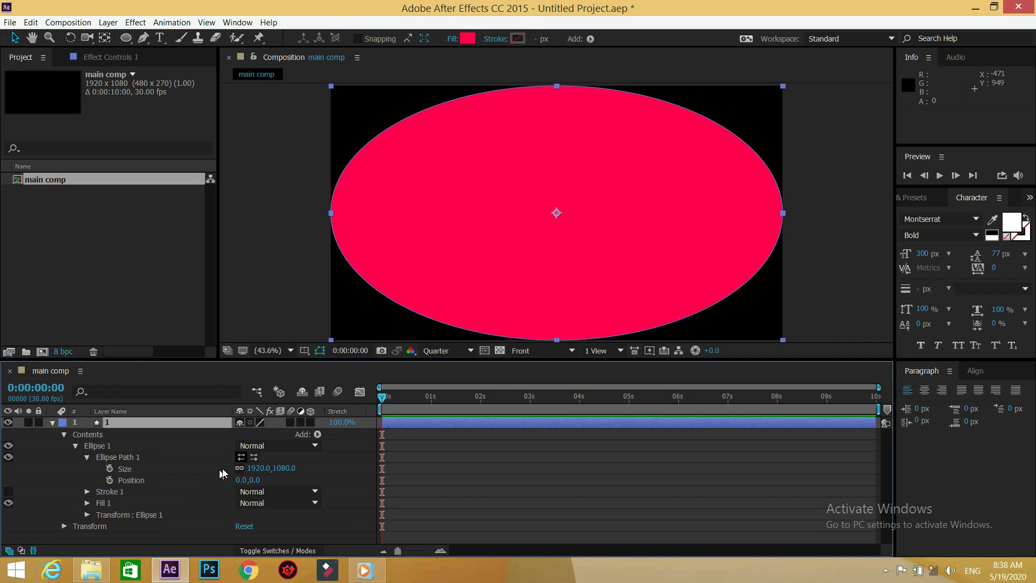
pyautogui.click(239, 468)
pyautogui.click(258, 468)
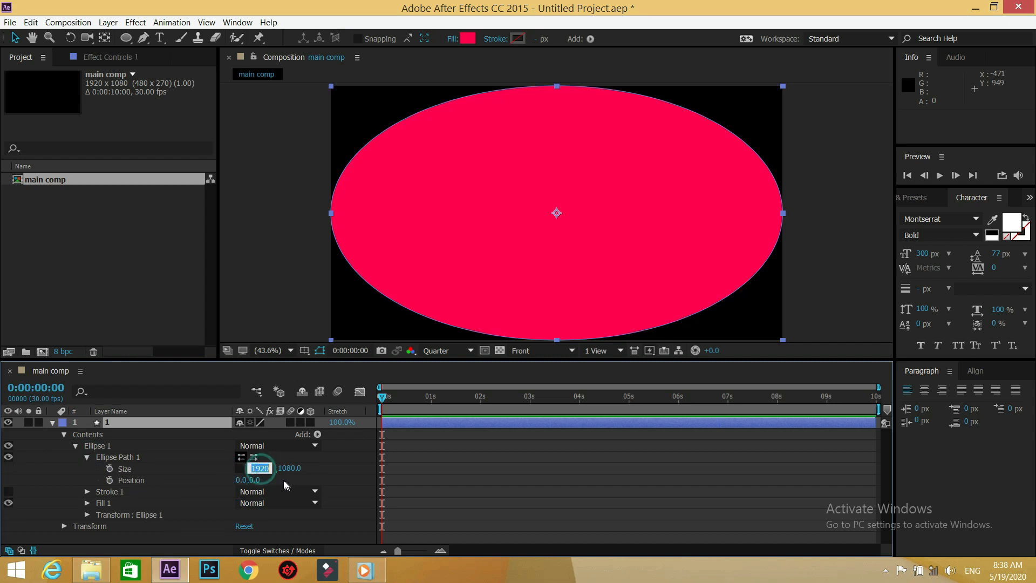
pyautogui.write('1900')
pyautogui.press('Tab')
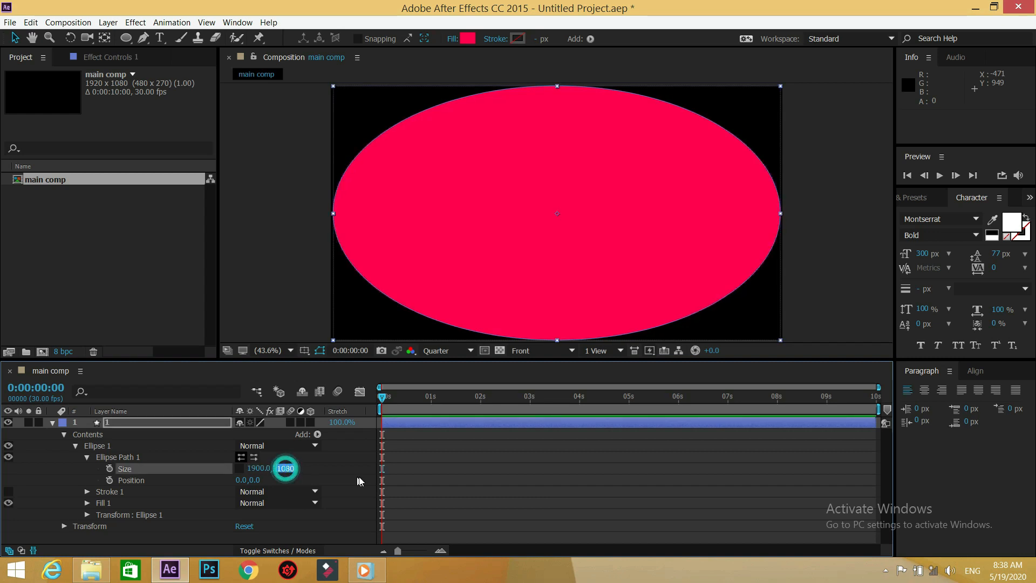
pyautogui.write('1')
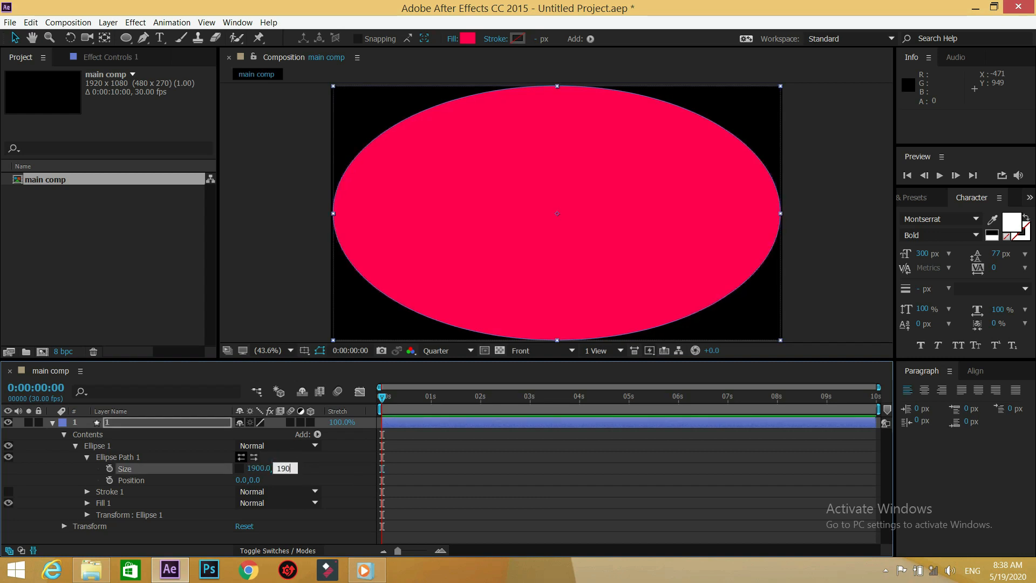
pyautogui.press('Return')
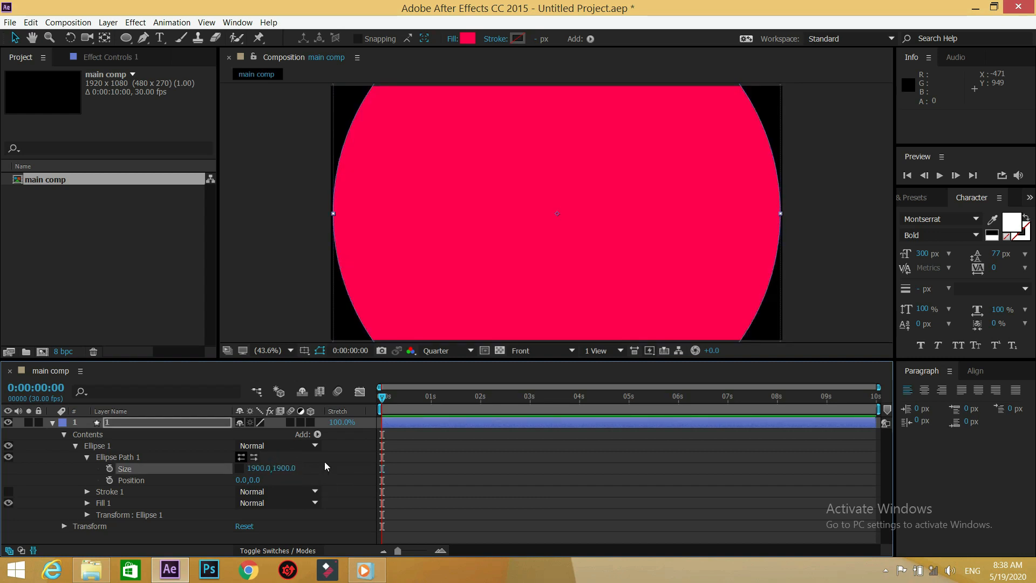
# Delete Fill 1 from Ellipse 1 in layer 1.
pyautogui.click(87, 457)
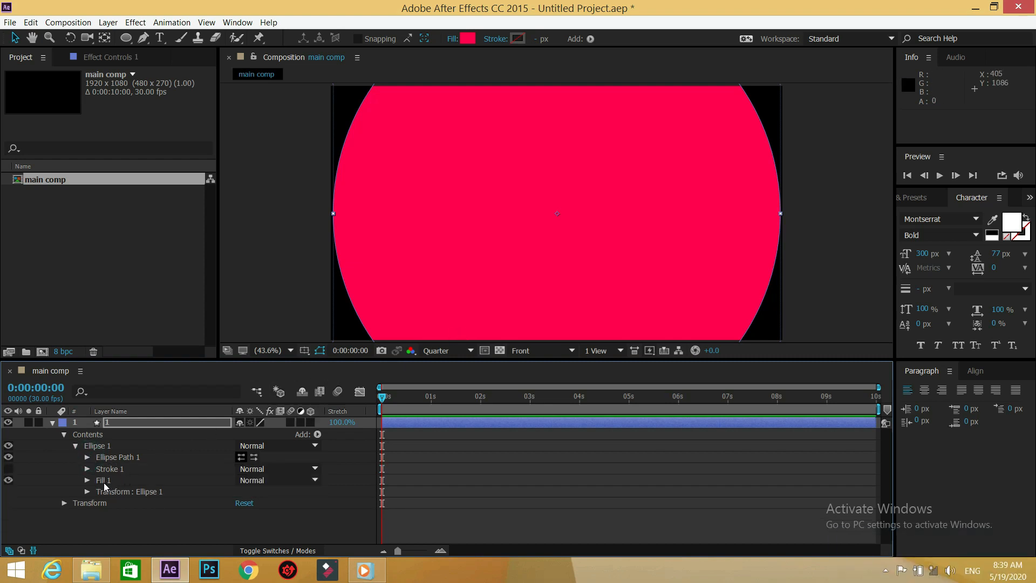
pyautogui.click(103, 480)
pyautogui.press('Delete')
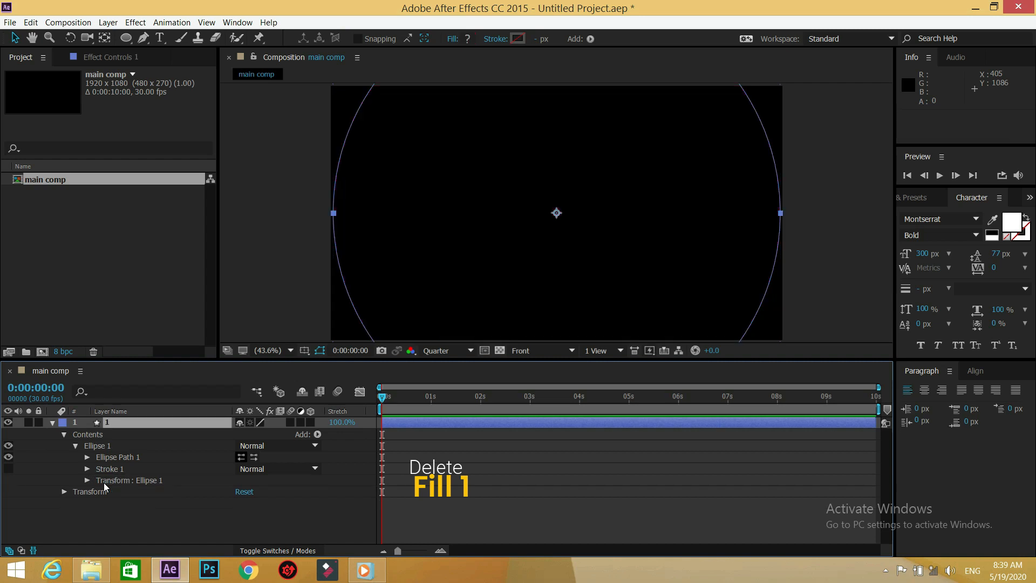
# Give Ellipse 1 a visible purple stroke with a stroke width of 500.
pyautogui.click(87, 469)
pyautogui.scroll(-1, 114, 484)
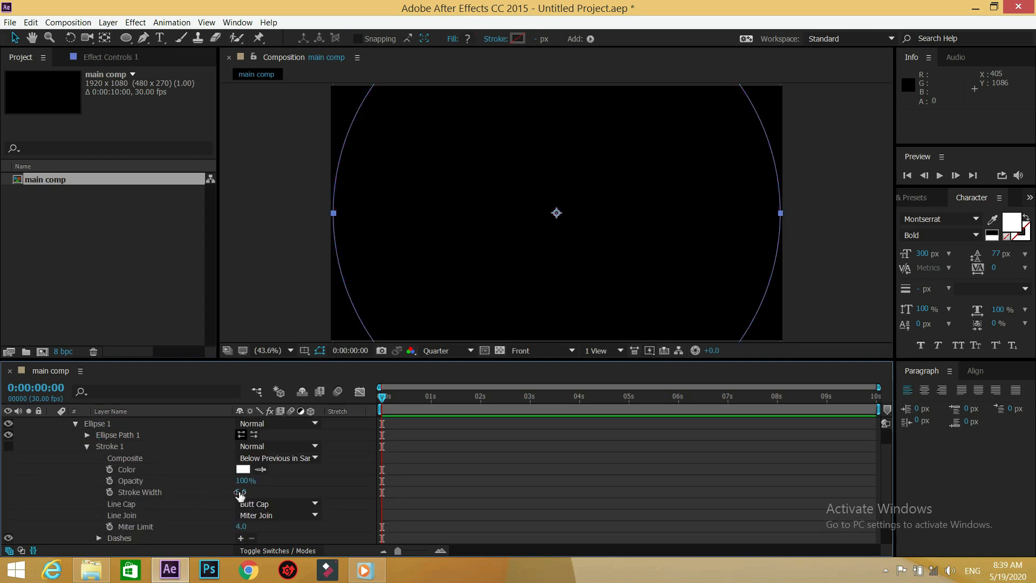
pyautogui.click(240, 492)
pyautogui.write('500')
pyautogui.press('Return')
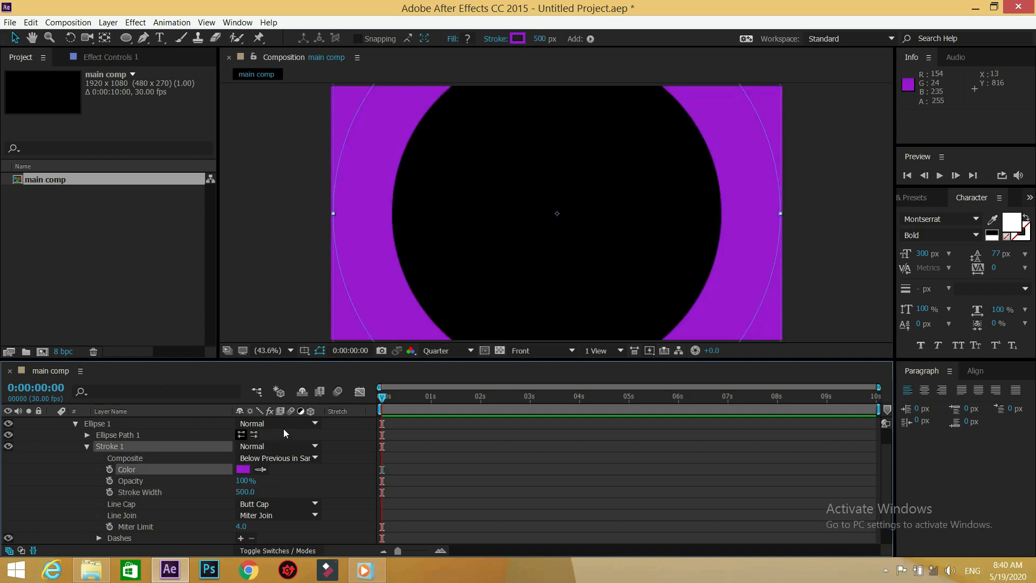
pyautogui.scroll(-2, 451, 291)
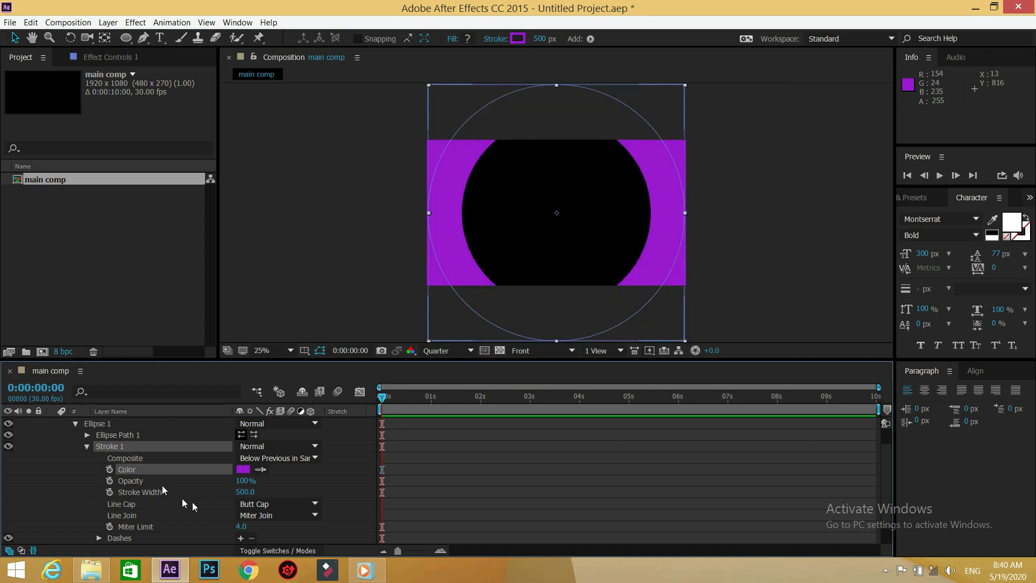
pyautogui.click(86, 446)
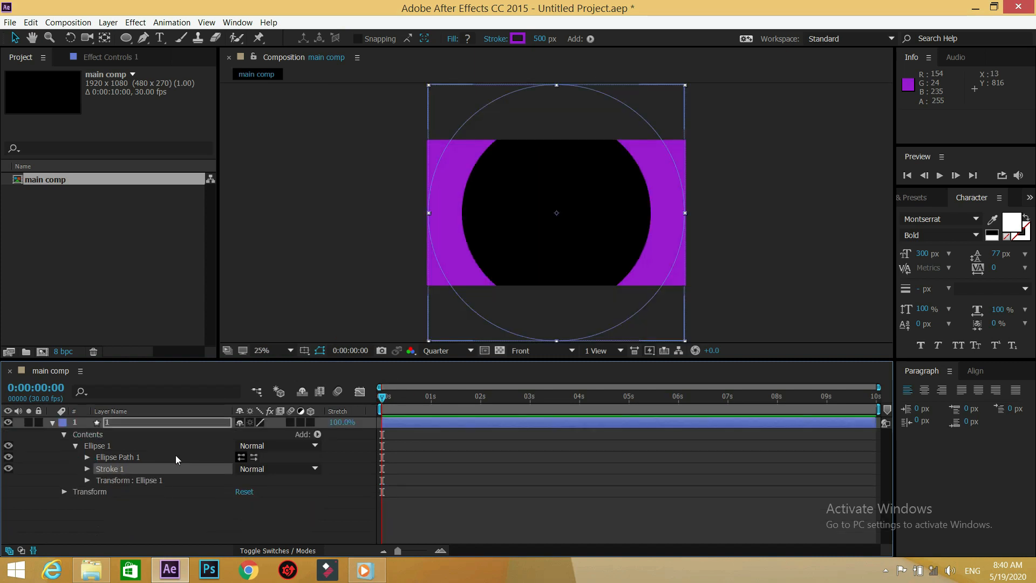
# Add Trim Paths to Ellipse 1 and reduce its End value to 76%.
pyautogui.click(317, 435)
pyautogui.click(327, 359)
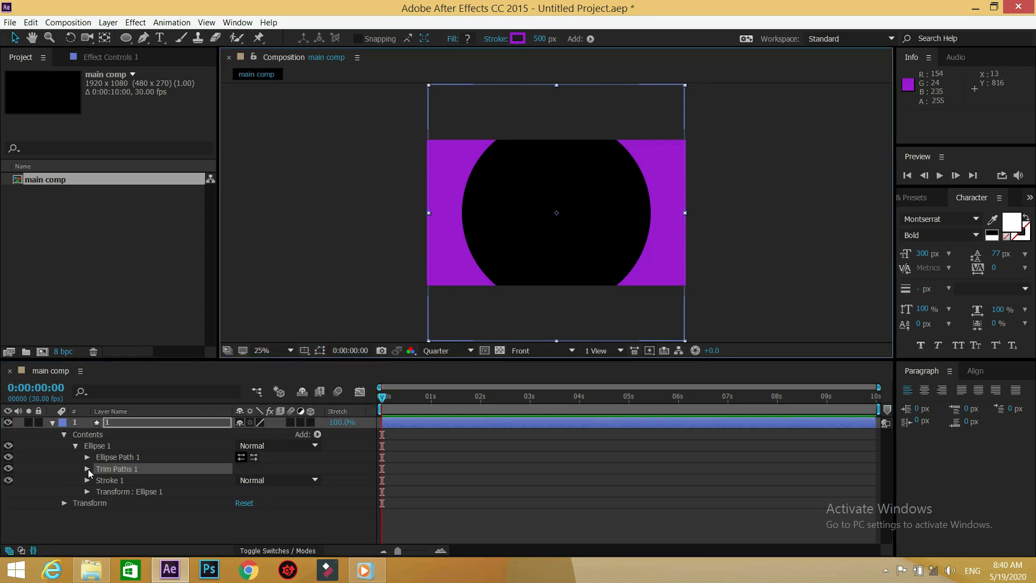
pyautogui.click(87, 469)
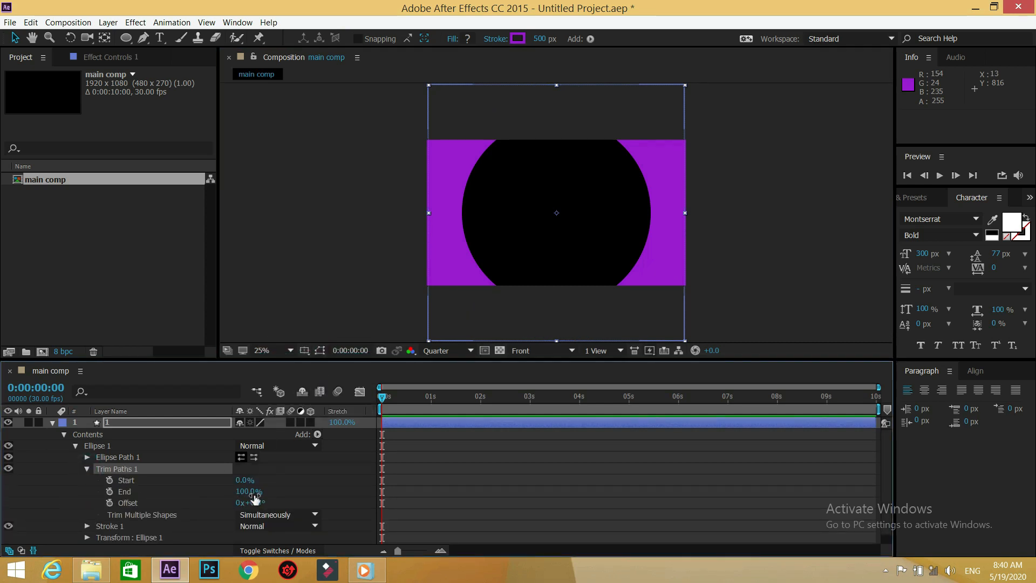
pyautogui.moveTo(243, 491)
pyautogui.mouseDown()
pyautogui.moveTo(201, 492)
pyautogui.moveTo(249, 491)
pyautogui.moveTo(222, 492)
pyautogui.mouseUp()
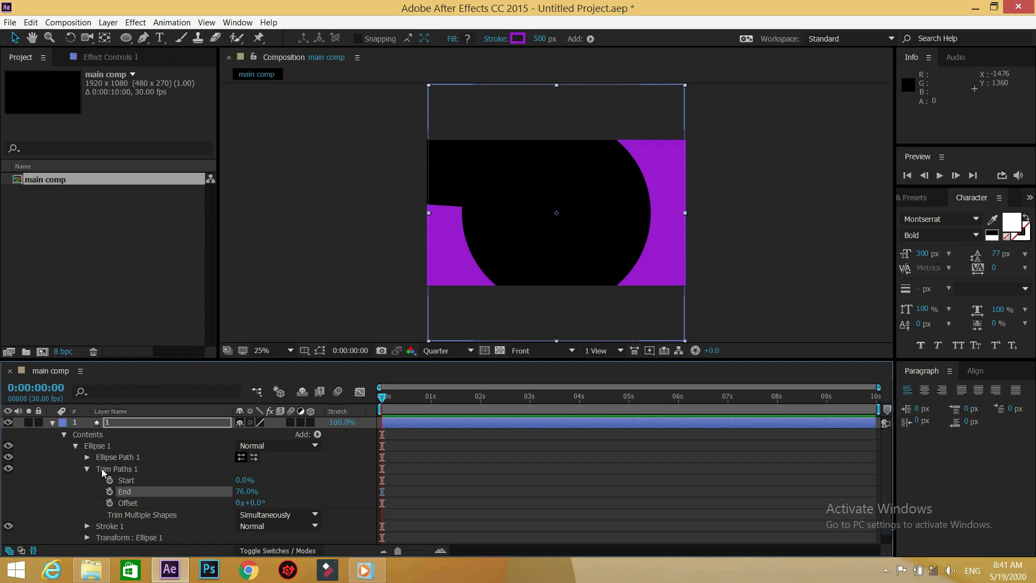
pyautogui.click(86, 469)
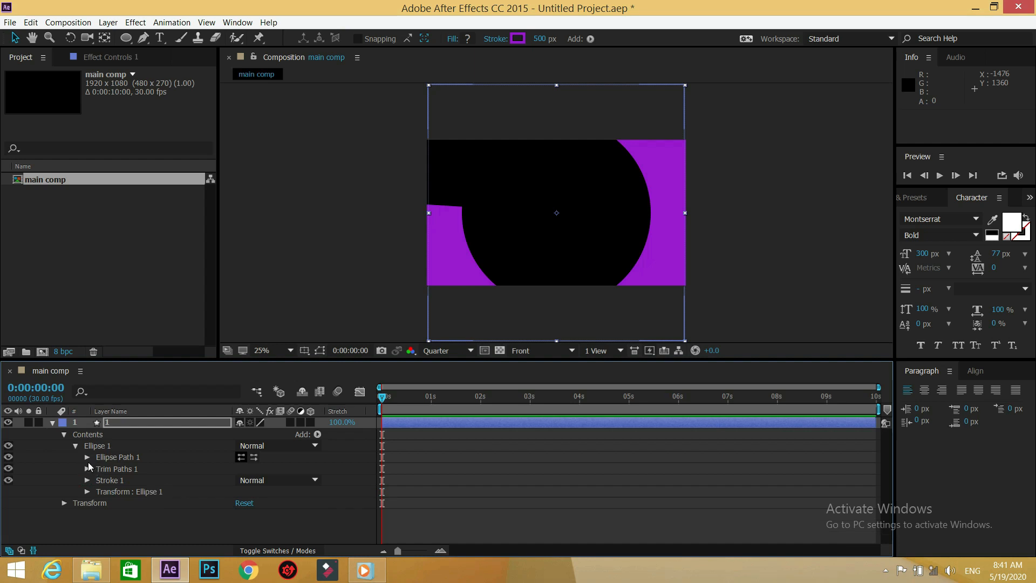
# Change the Line Cap of Stroke 1 to Round Cap.
pyautogui.click(87, 480)
pyautogui.scroll(-1, 172, 484)
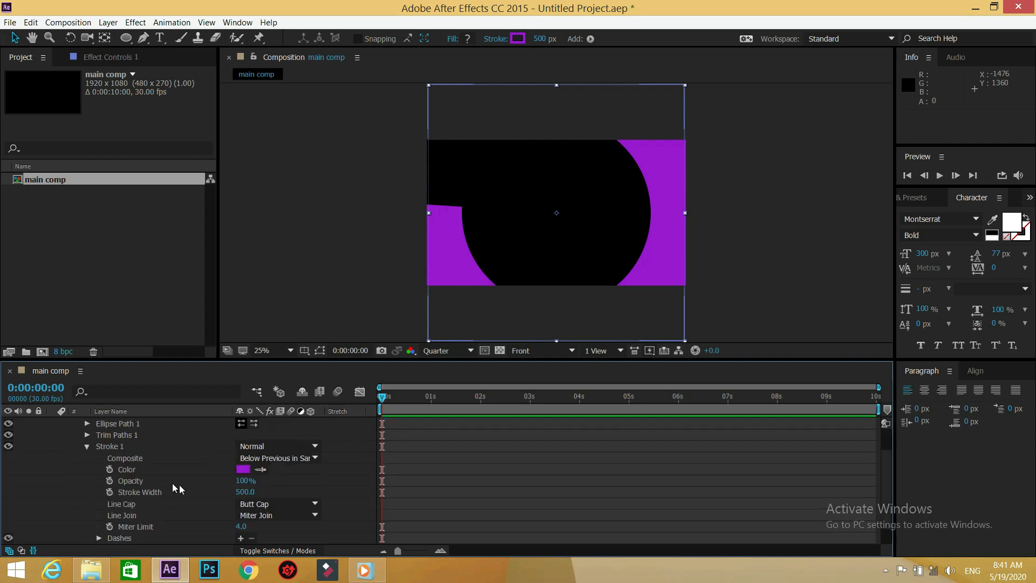
pyautogui.click(269, 504)
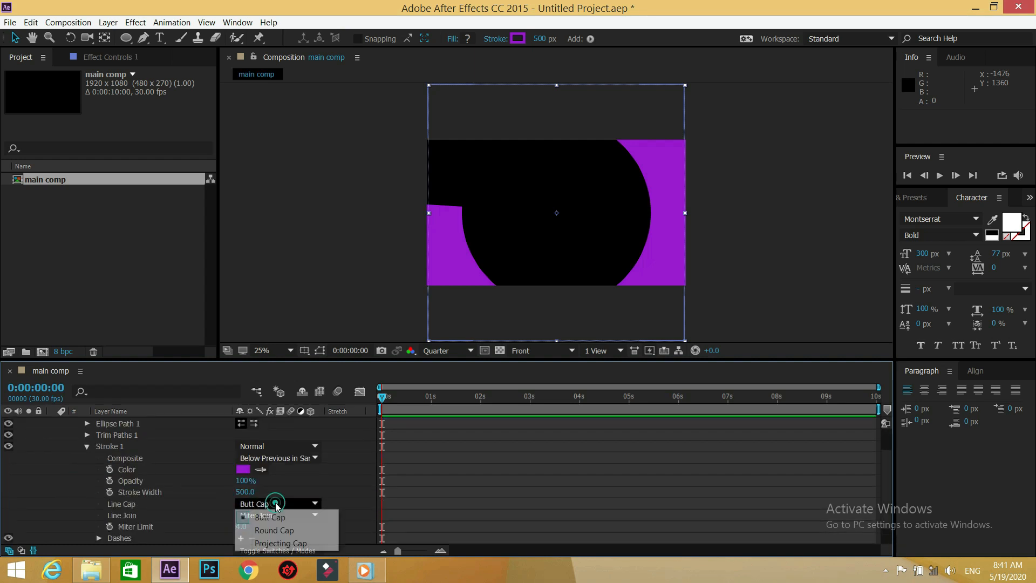
pyautogui.click(273, 530)
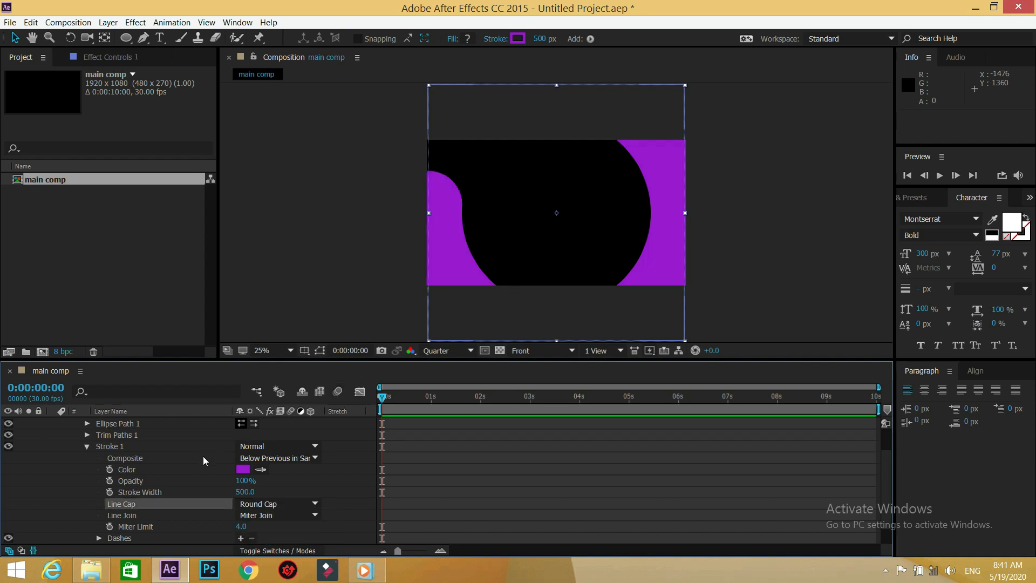
pyautogui.click(87, 445)
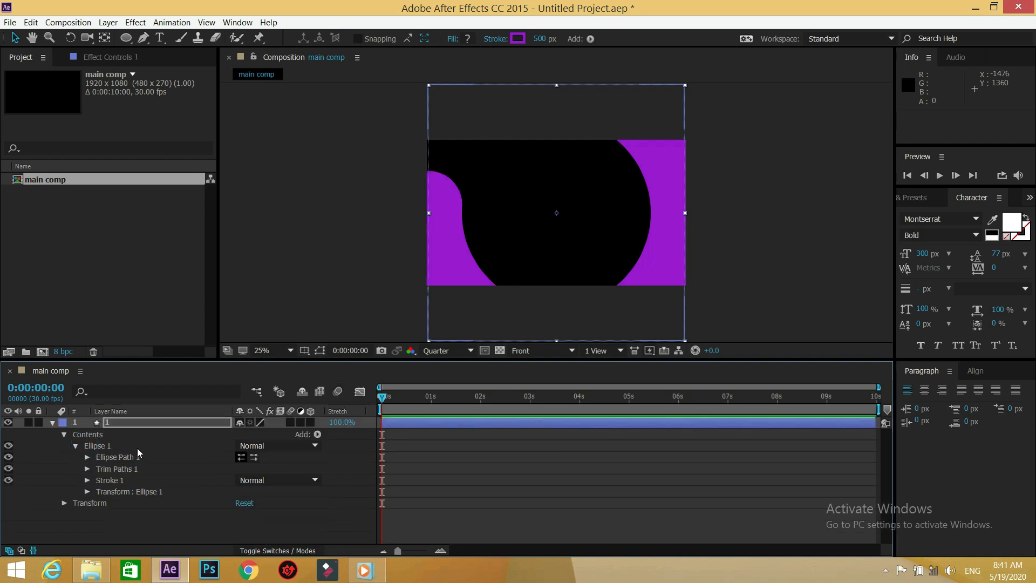
# Keyframe the Trim Paths 1 End property at 0:00:00:10 with a value of 0%.
pyautogui.click(87, 469)
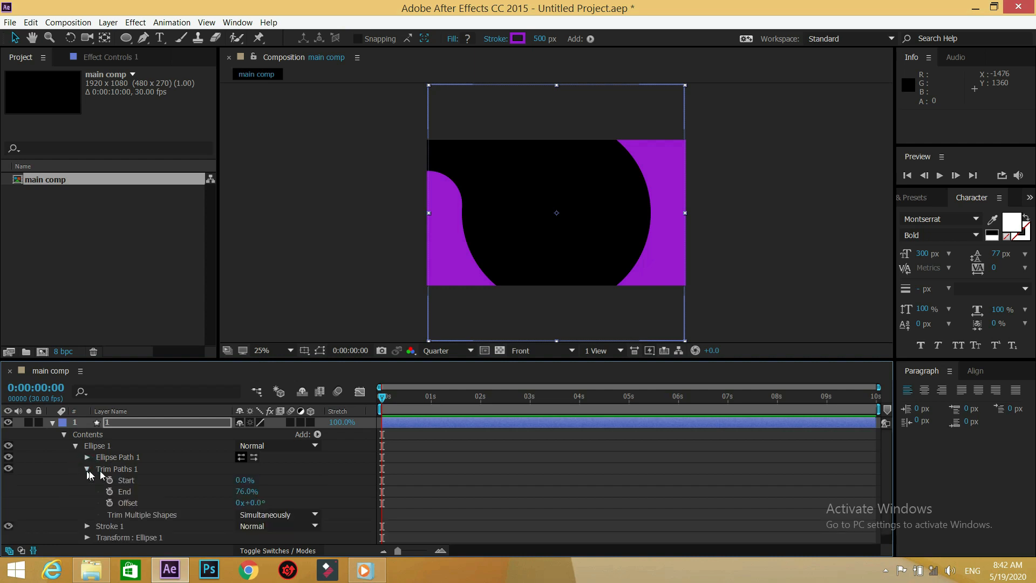
pyautogui.click(429, 403)
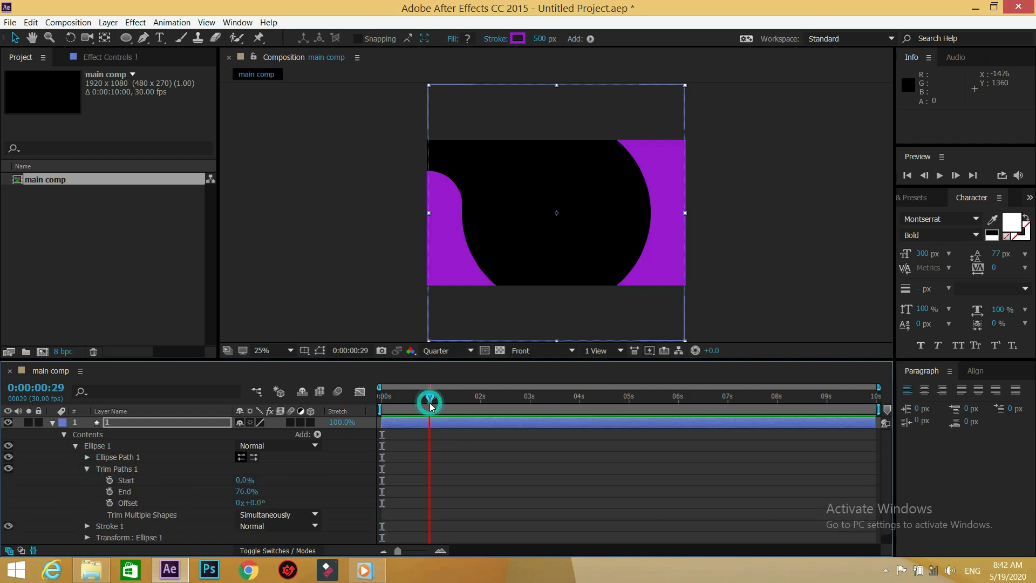
pyautogui.click(397, 403)
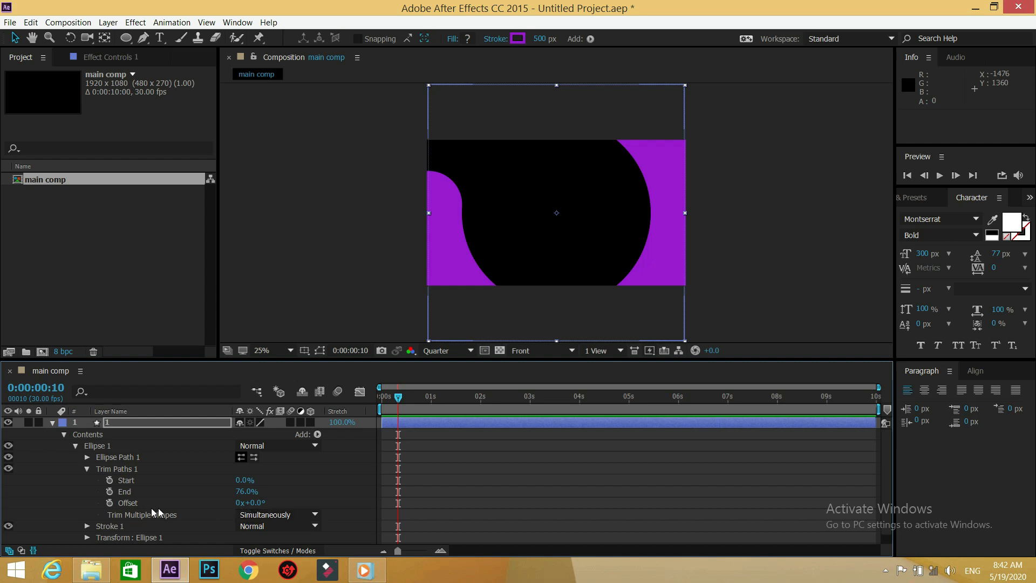
pyautogui.click(110, 491)
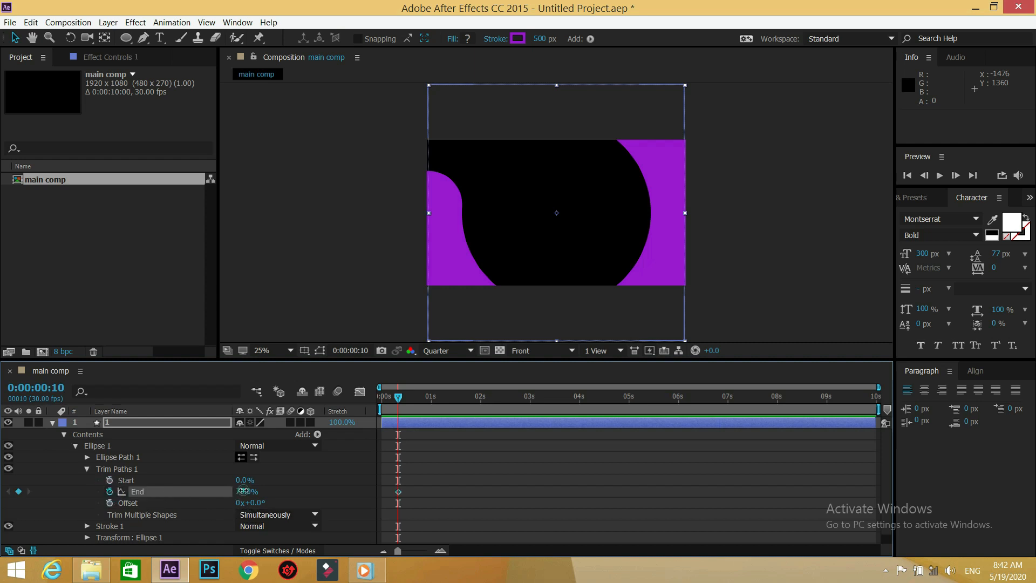
pyautogui.click(243, 491)
pyautogui.write('0')
pyautogui.press('Return')
# Add a second End keyframe of 100% for Trim Paths 1 at 0:00:01:20.
pyautogui.moveTo(399, 397); pyautogui.dragTo(463, 397)
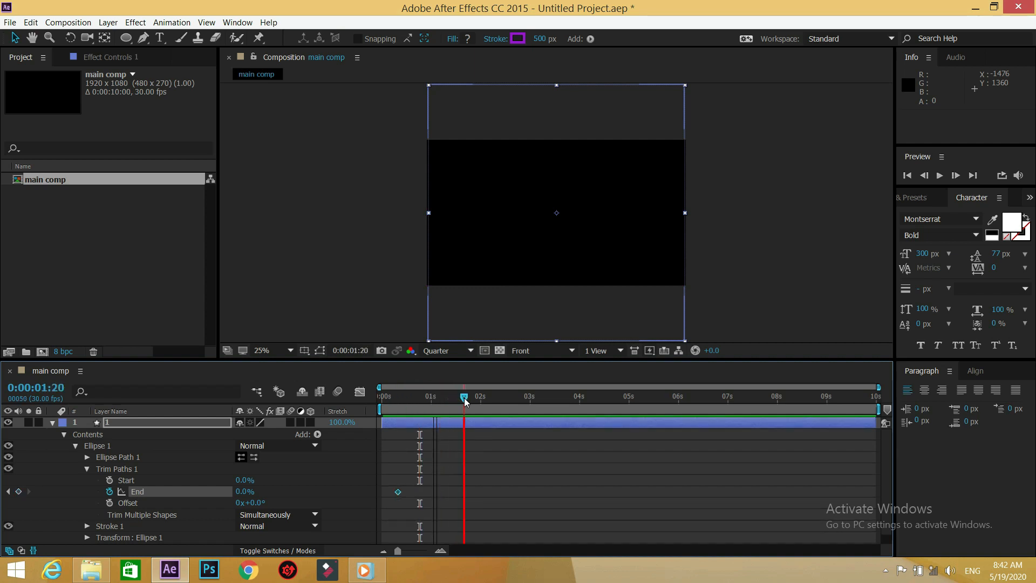
pyautogui.click(243, 492)
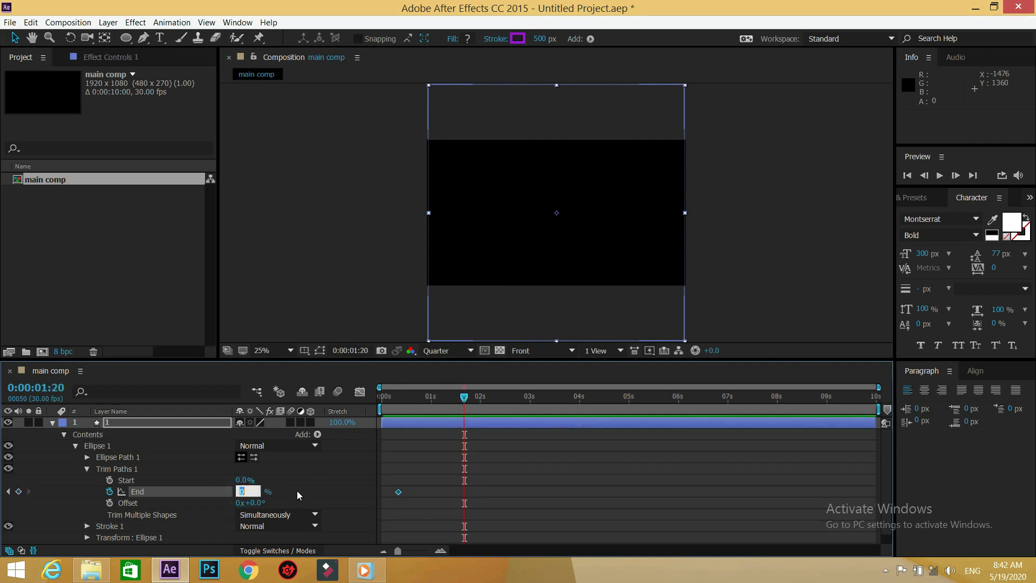
pyautogui.write('100')
pyautogui.press('Return')
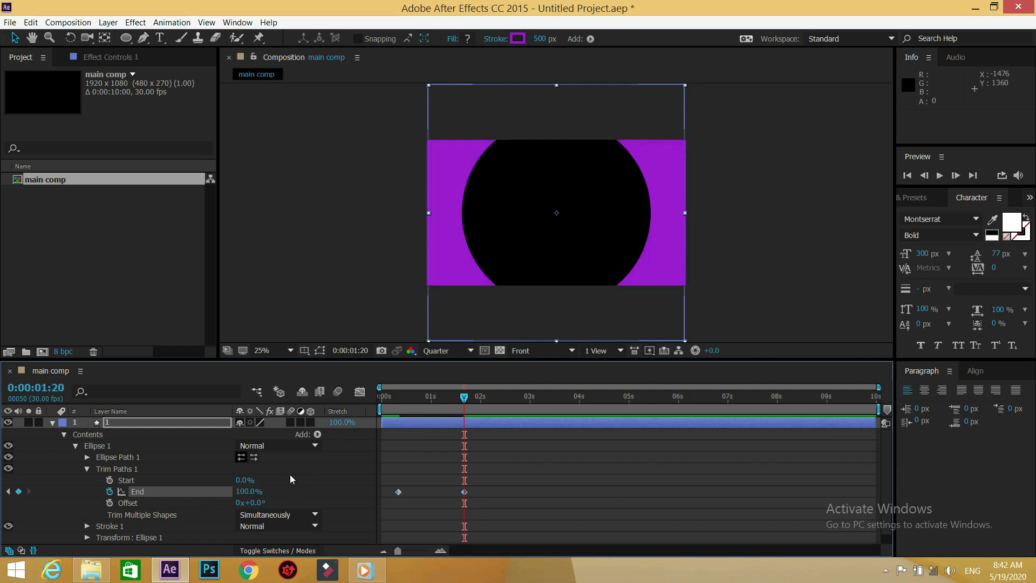
# Keyframe layer 1's Scale at 0:00:00:10 with a value of 0%.
pyautogui.click(52, 423)
pyautogui.click(129, 423)
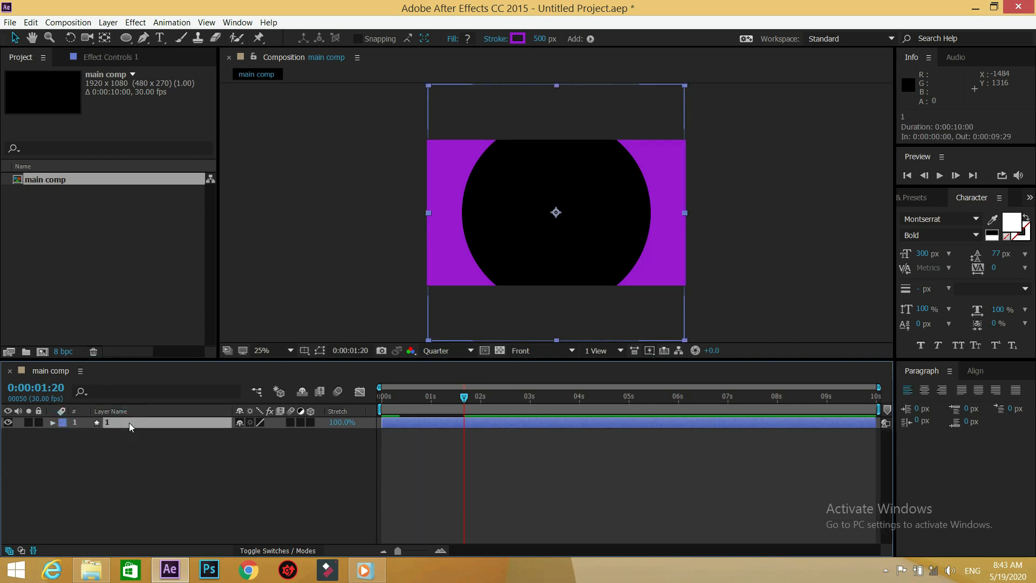
pyautogui.press('s')
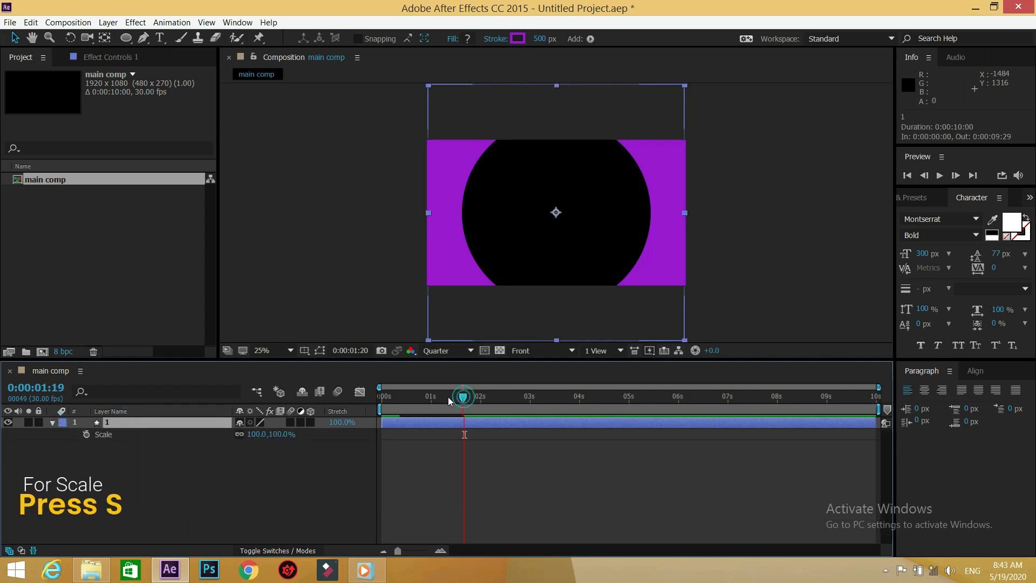
pyautogui.moveTo(448, 397); pyautogui.dragTo(398, 404)
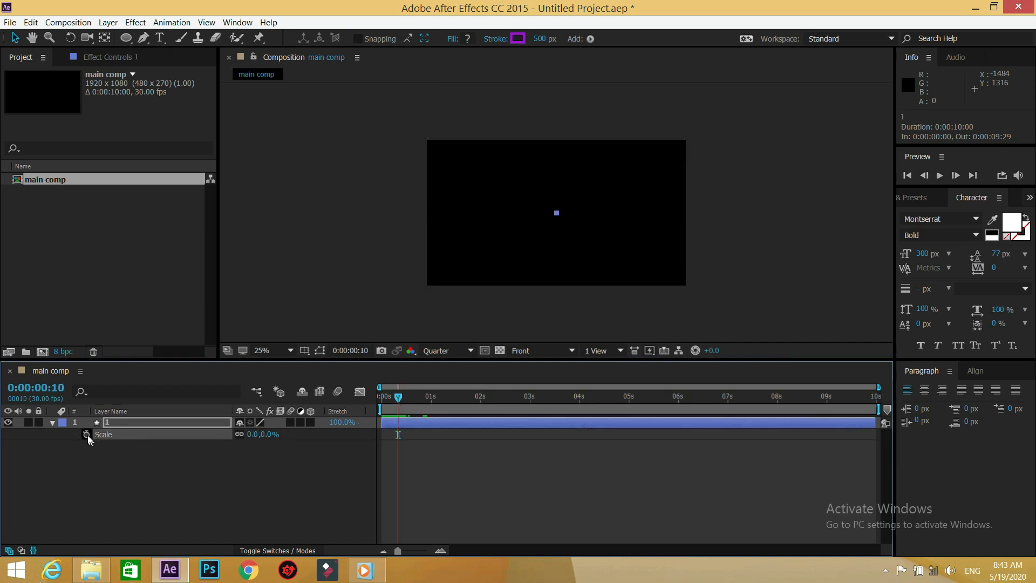
pyautogui.click(86, 433)
pyautogui.click(252, 433)
pyautogui.write('0')
pyautogui.press('Return')
# Add a second Scale keyframe of 100% for layer 1 at 0:00:01:20 and scrub back to check the growth.
pyautogui.click(398, 397)
pyautogui.moveTo(455, 397)
pyautogui.mouseDown()
pyautogui.moveTo(506, 397)
pyautogui.moveTo(466, 399)
pyautogui.mouseUp()
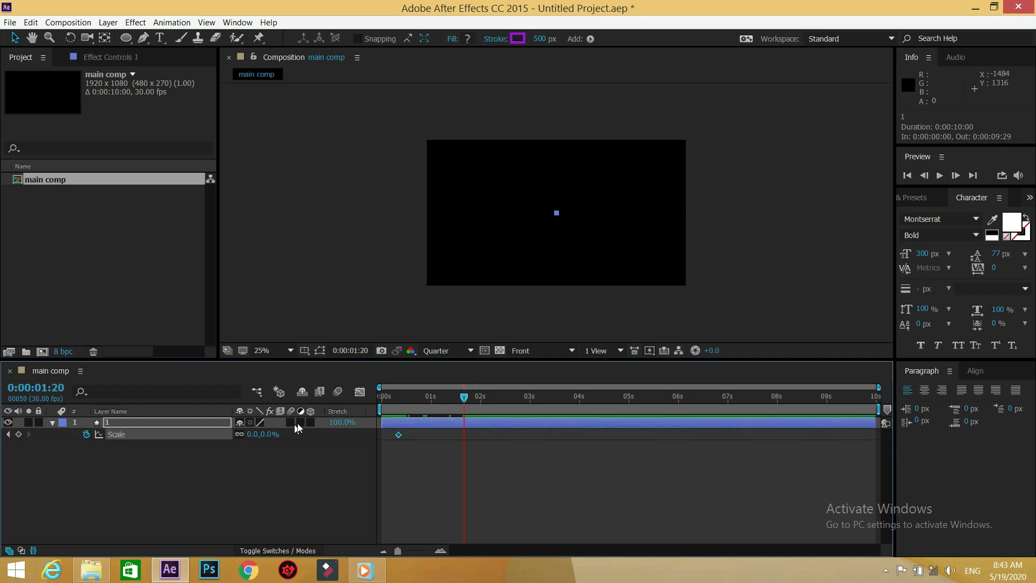
pyautogui.click(268, 434)
pyautogui.write('100')
pyautogui.press('Return')
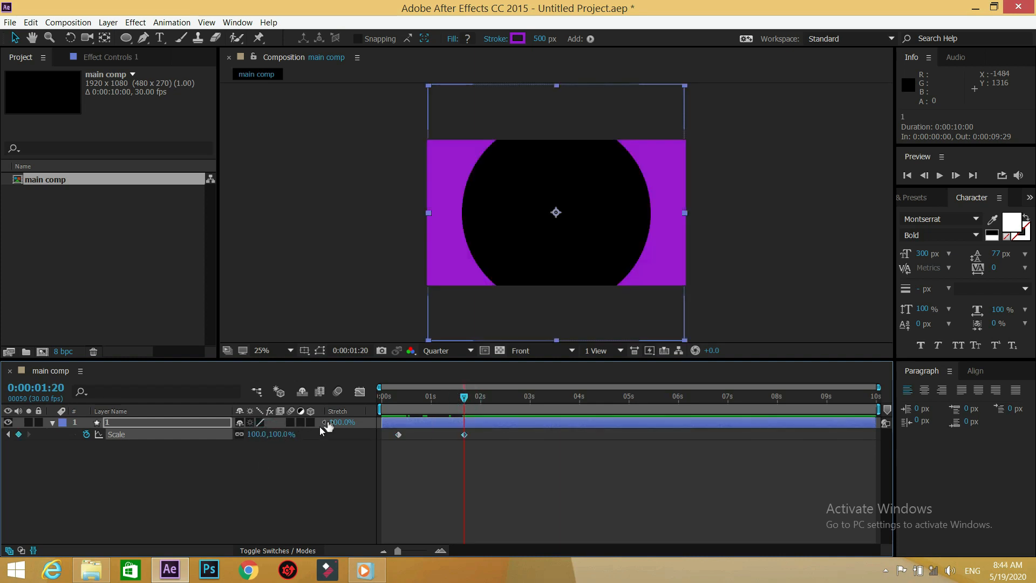
pyautogui.moveTo(465, 397); pyautogui.dragTo(434, 397)
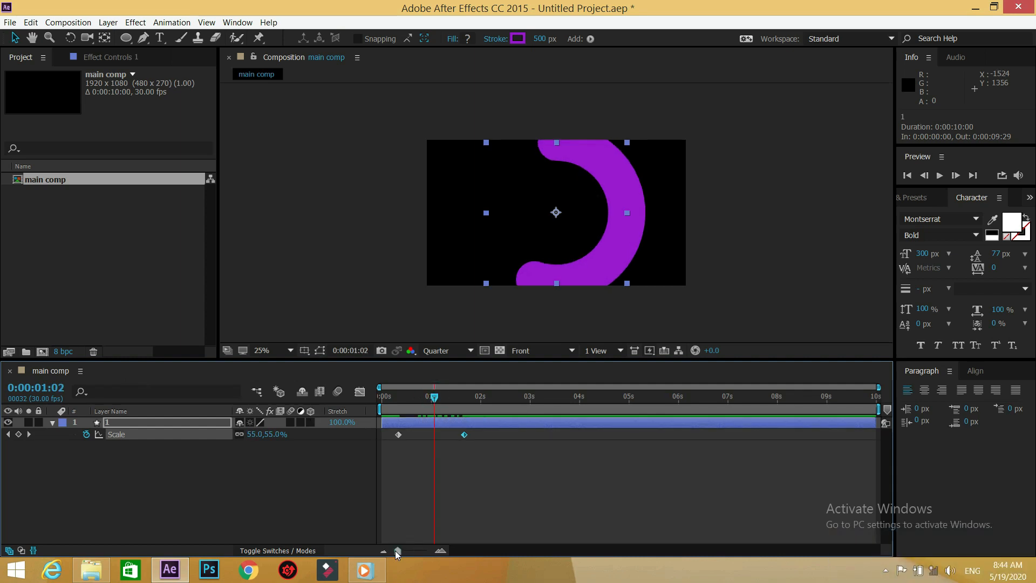
# Add a Stroke Width keyframe of 500 for Stroke 1 of layer 1 at 0:00:01:20.
pyautogui.moveTo(395, 550); pyautogui.dragTo(411, 552)
pyautogui.click(54, 424)
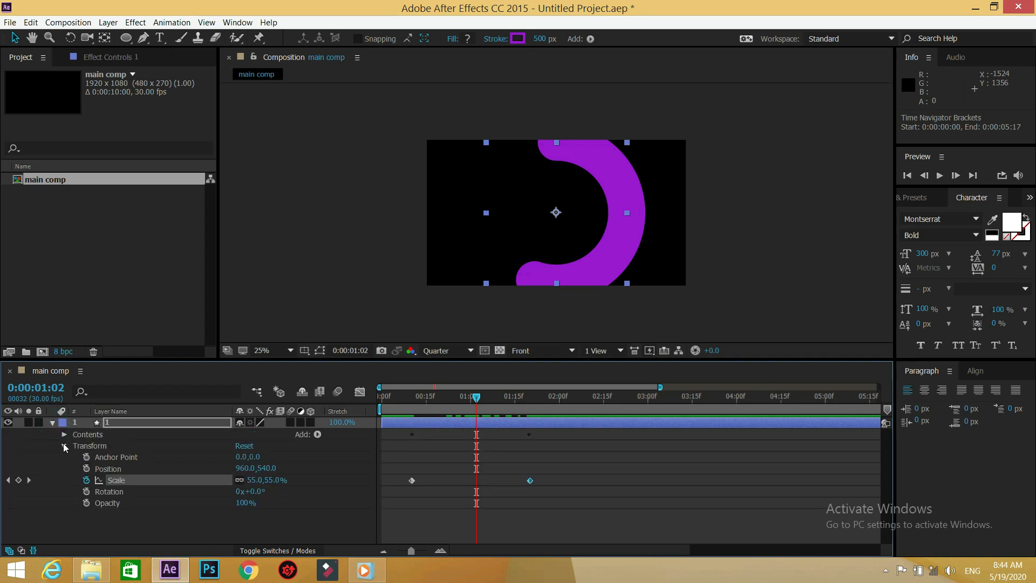
pyautogui.click(64, 445)
pyautogui.click(63, 435)
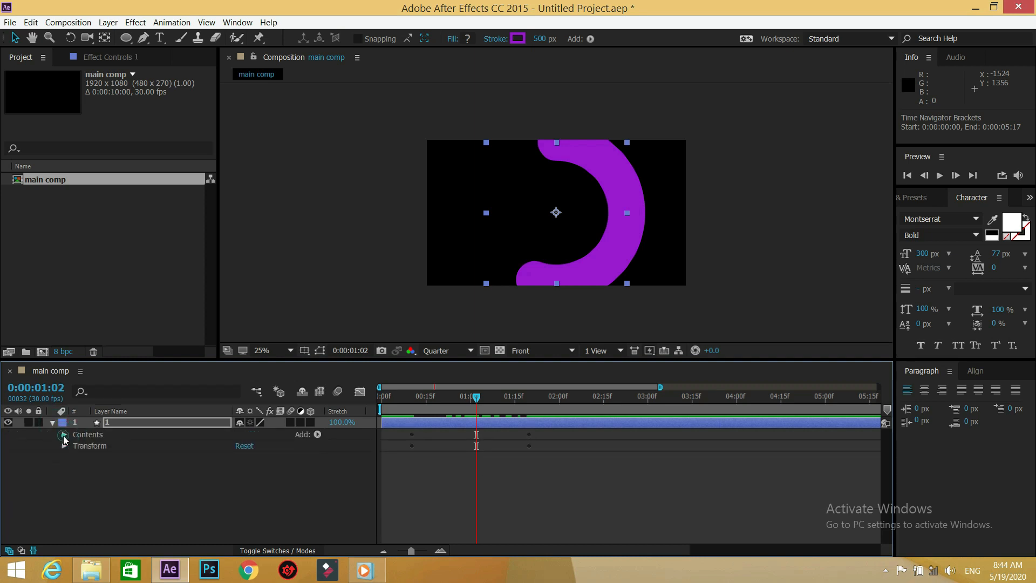
pyautogui.click(75, 446)
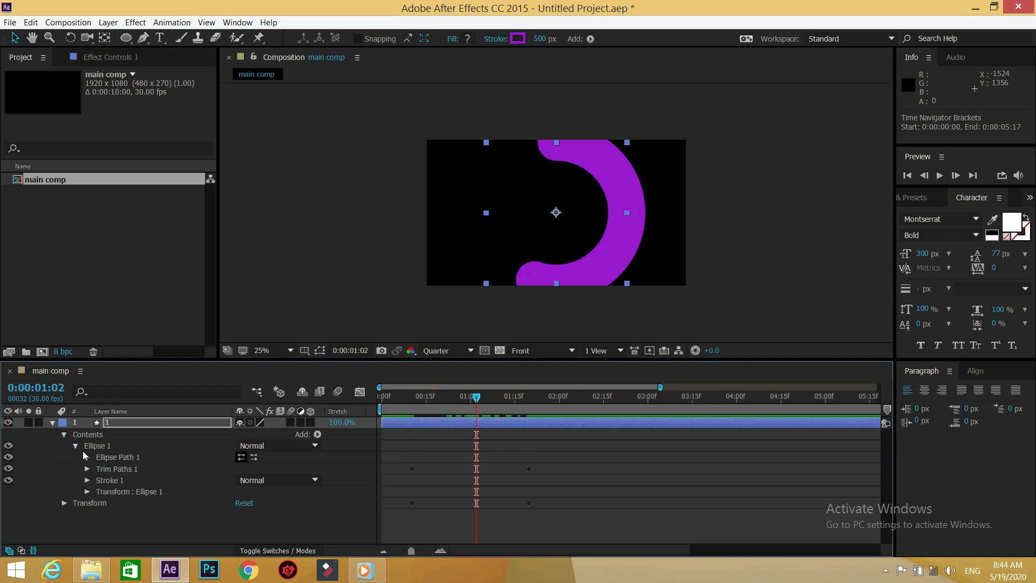
pyautogui.click(87, 480)
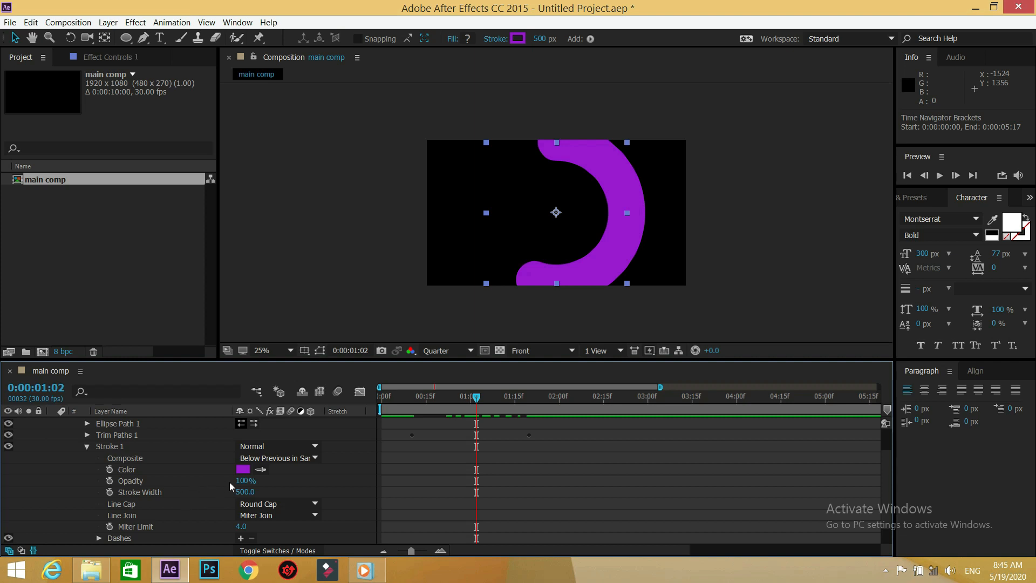
pyautogui.click(476, 396)
pyautogui.moveTo(477, 398); pyautogui.dragTo(531, 397)
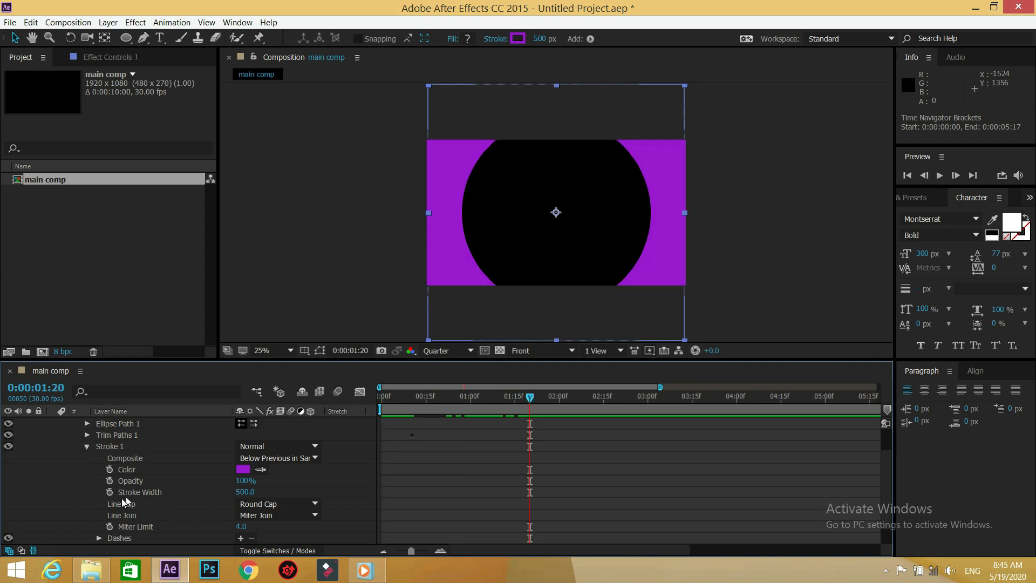
pyautogui.click(109, 491)
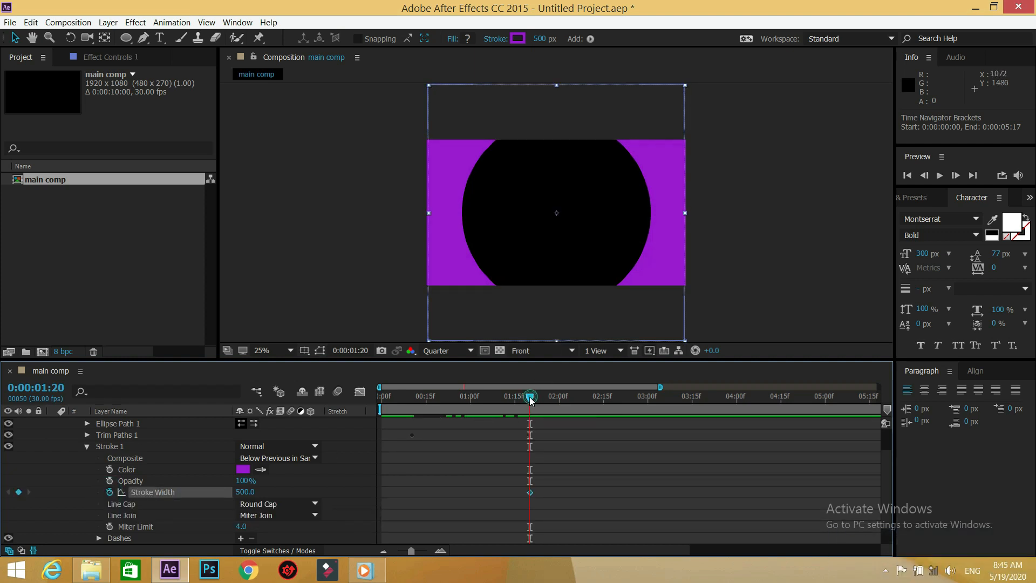
# Add a Stroke Width keyframe of 80 for Stroke 1 at 0:00:00:10 and scrub through the thickening stroke.
pyautogui.moveTo(530, 399); pyautogui.dragTo(413, 403)
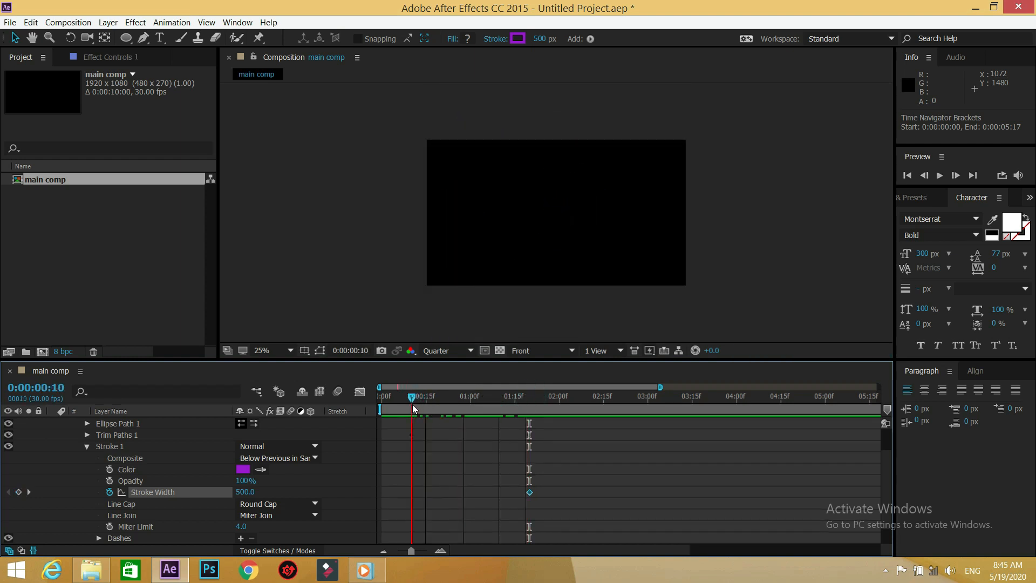
pyautogui.click(244, 492)
pyautogui.hotkey('ctrl', 'a')
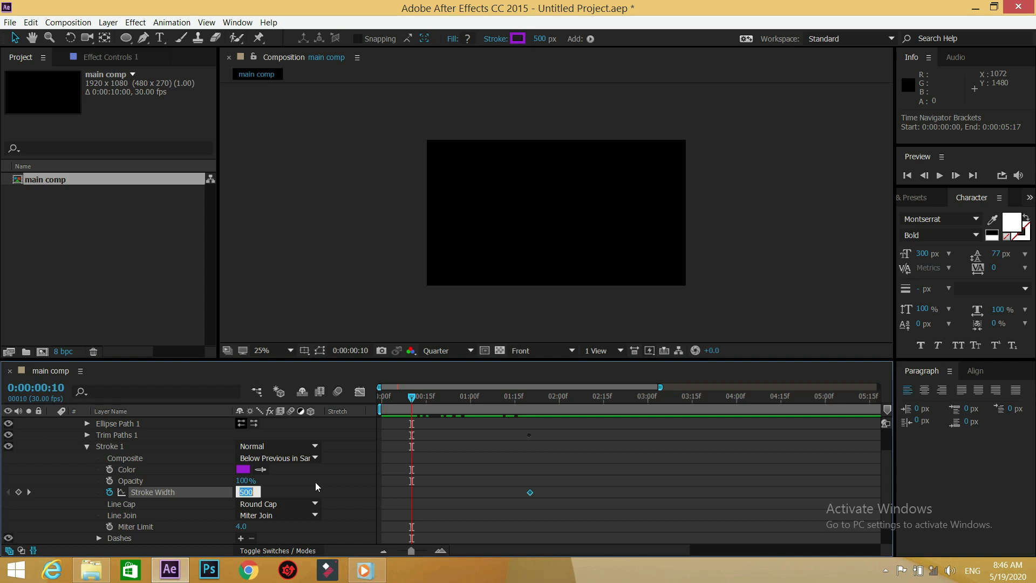
pyautogui.write('80')
pyautogui.press('Return')
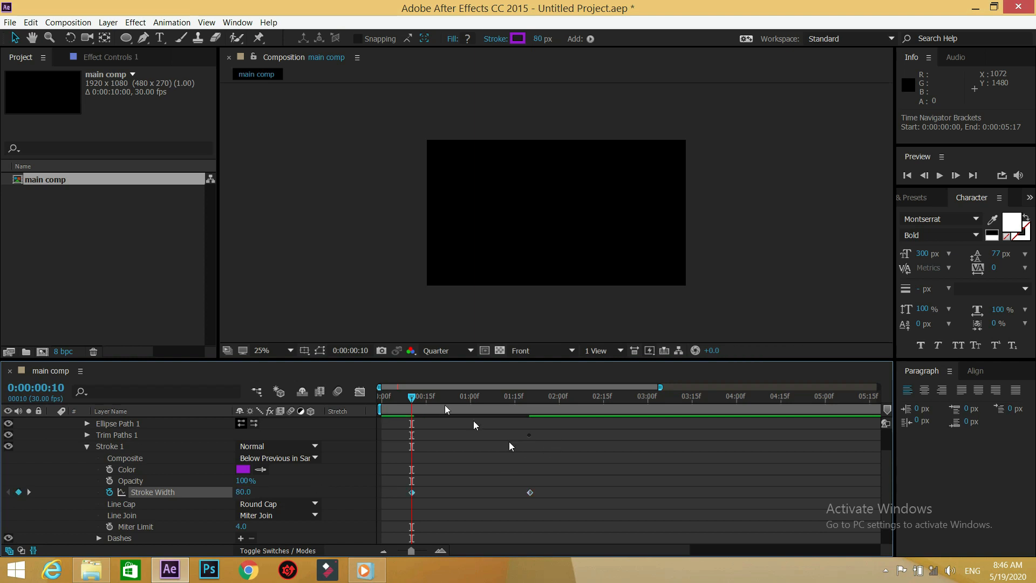
pyautogui.moveTo(412, 398); pyautogui.dragTo(480, 399)
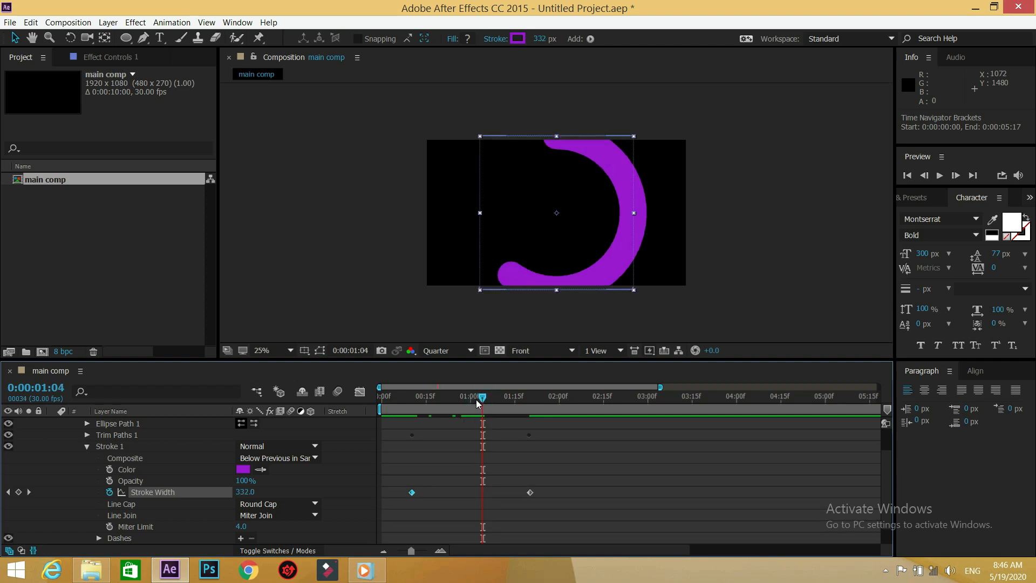
# Reveal all animated properties of layer 1 and apply Easy Ease to the End, Stroke Width and Scale keyframes.
pyautogui.scroll(2, 116, 441)
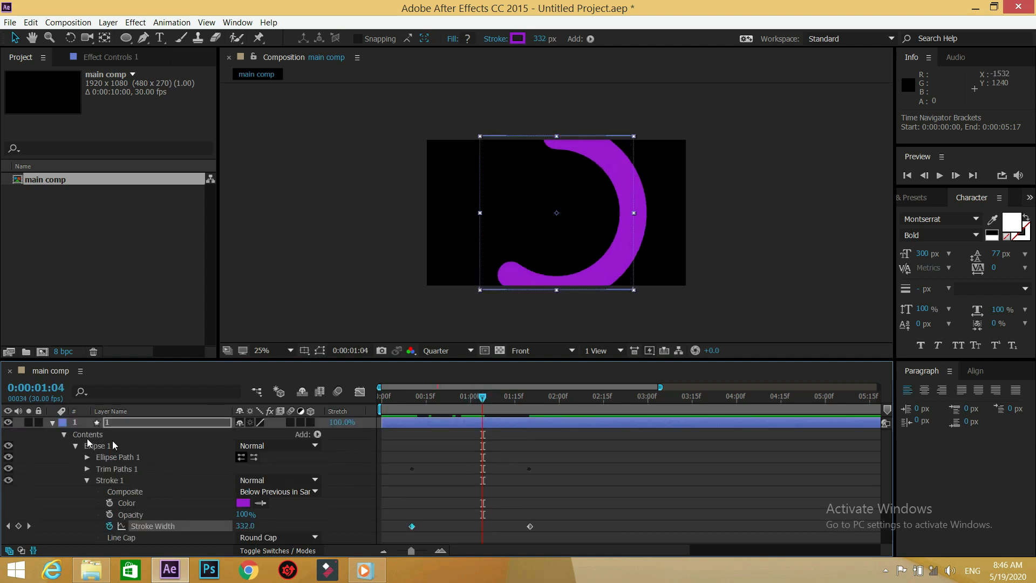
pyautogui.click(53, 424)
pyautogui.click(134, 422)
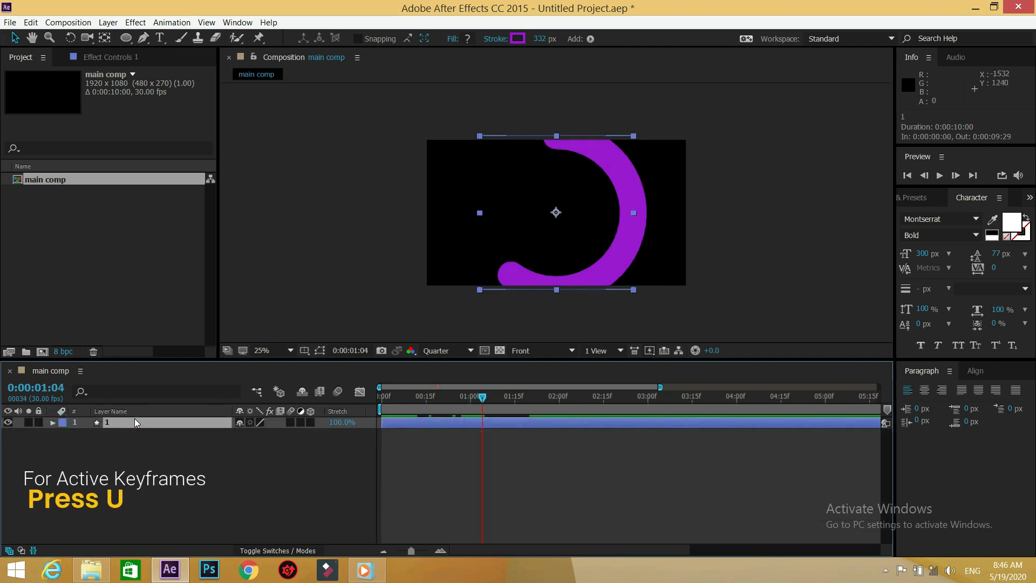
pyautogui.press('u')
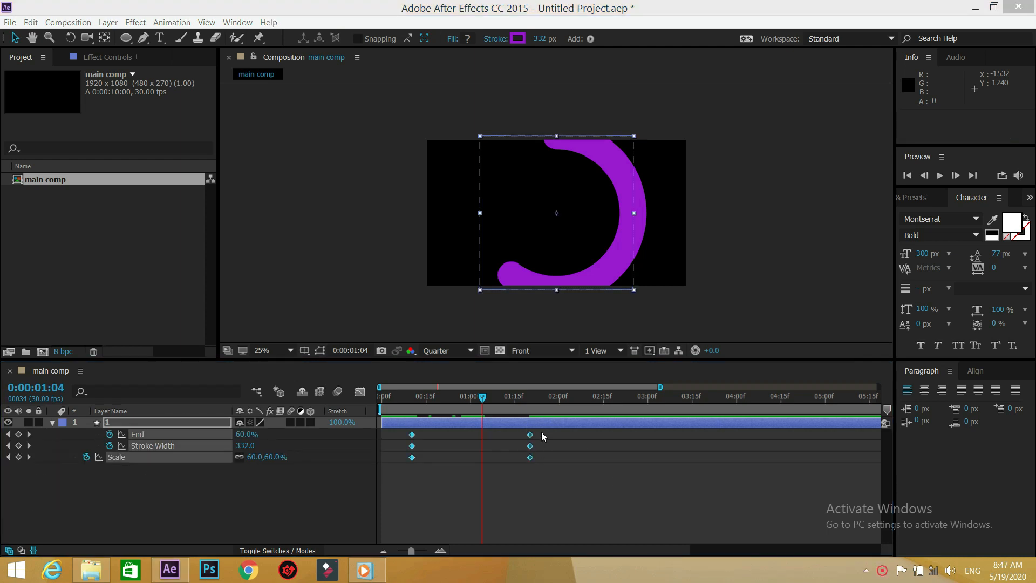
pyautogui.moveTo(542, 432); pyautogui.dragTo(400, 463)
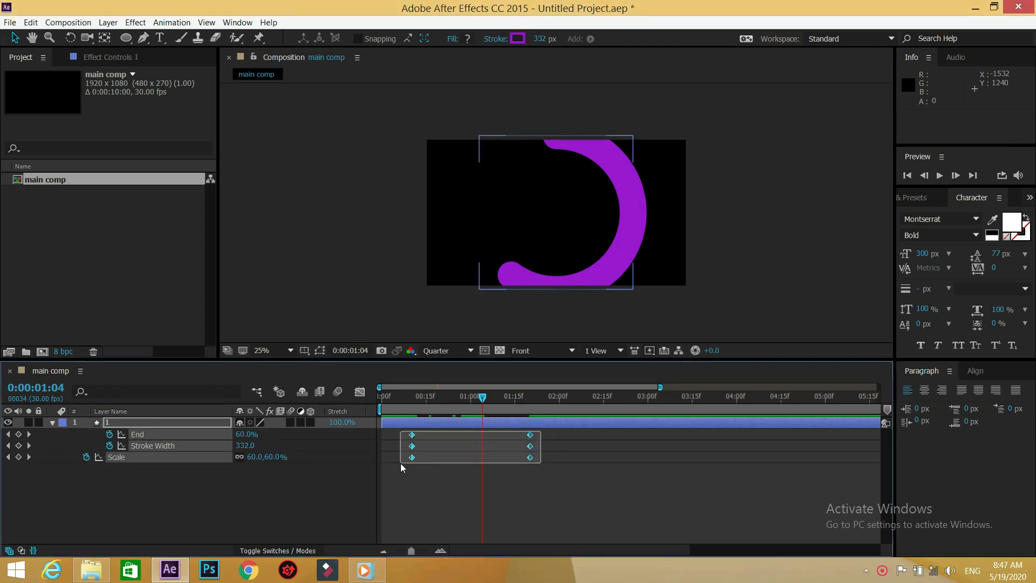
pyautogui.rightClick(413, 456)
pyautogui.click(432, 450)
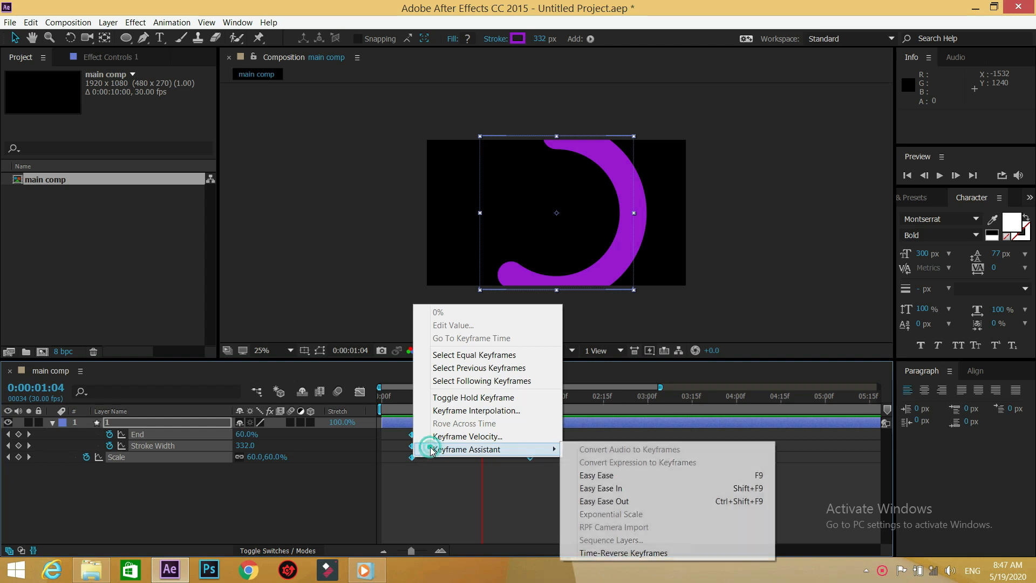
pyautogui.click(621, 475)
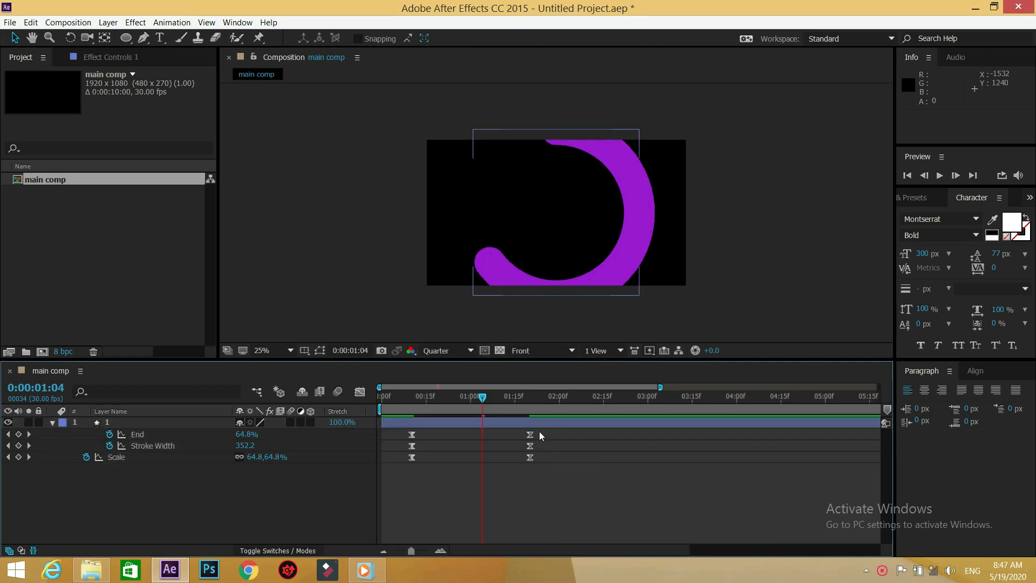
# Reshape the speed graph of all layer 1 keyframes so the motion peaks early and eases out slowly into the last keyframes.
pyautogui.moveTo(539, 432); pyautogui.dragTo(390, 473)
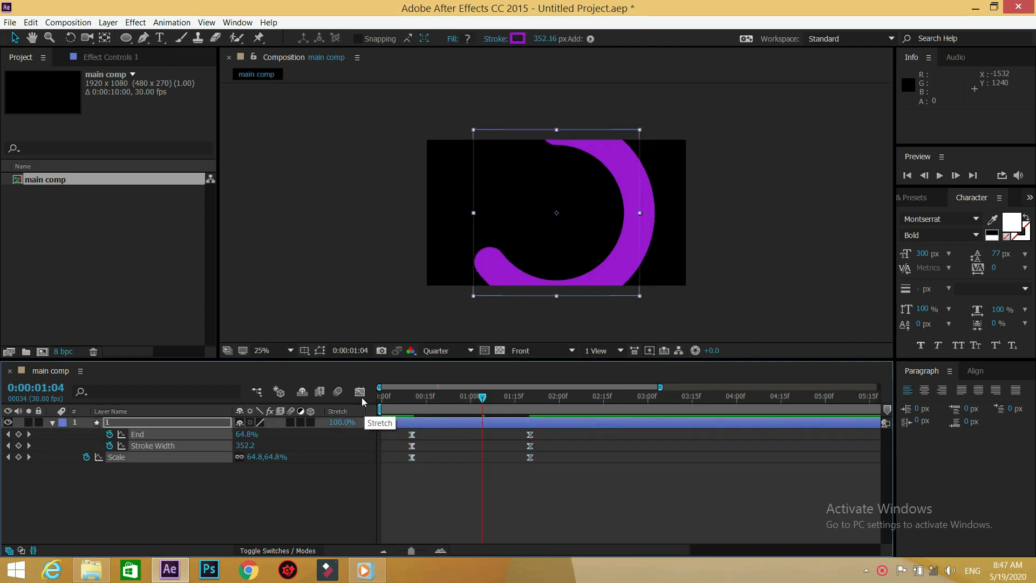
pyautogui.click(360, 392)
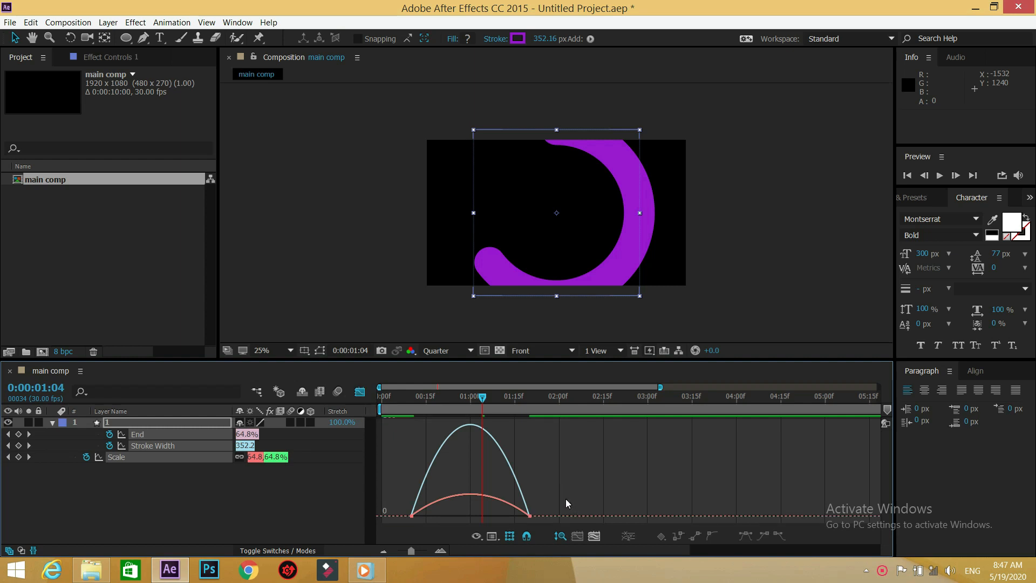
pyautogui.moveTo(566, 499)
pyautogui.mouseDown()
pyautogui.moveTo(509, 526)
pyautogui.moveTo(477, 505)
pyautogui.mouseUp()
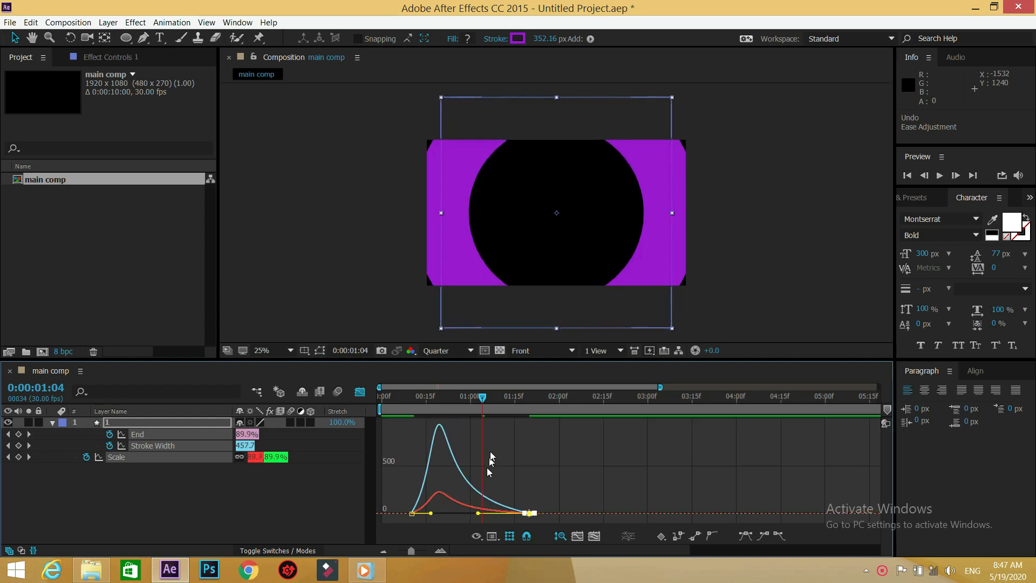
pyautogui.moveTo(483, 402)
pyautogui.mouseDown()
pyautogui.moveTo(436, 400)
pyautogui.moveTo(472, 407)
pyautogui.mouseUp()
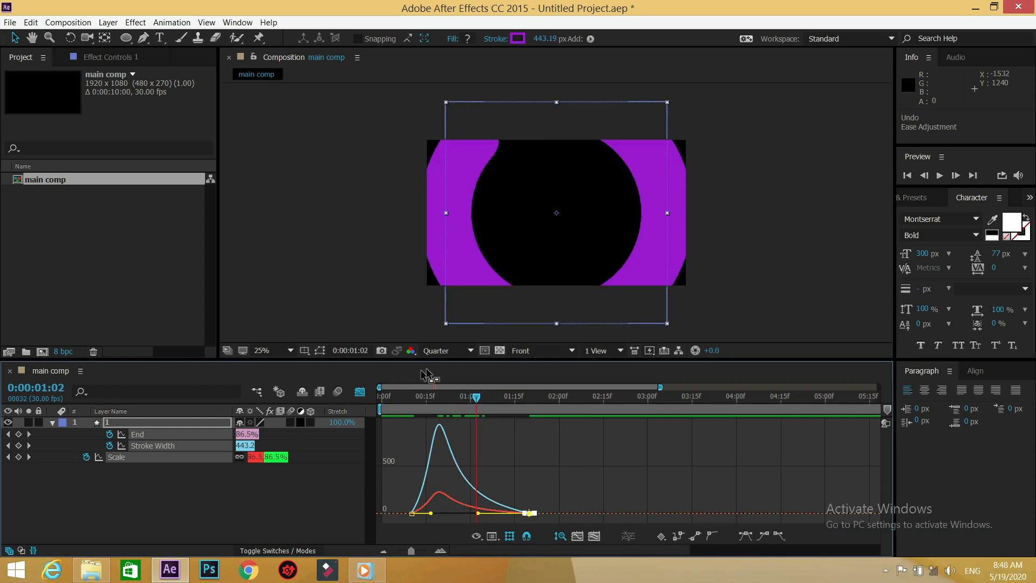
pyautogui.click(358, 393)
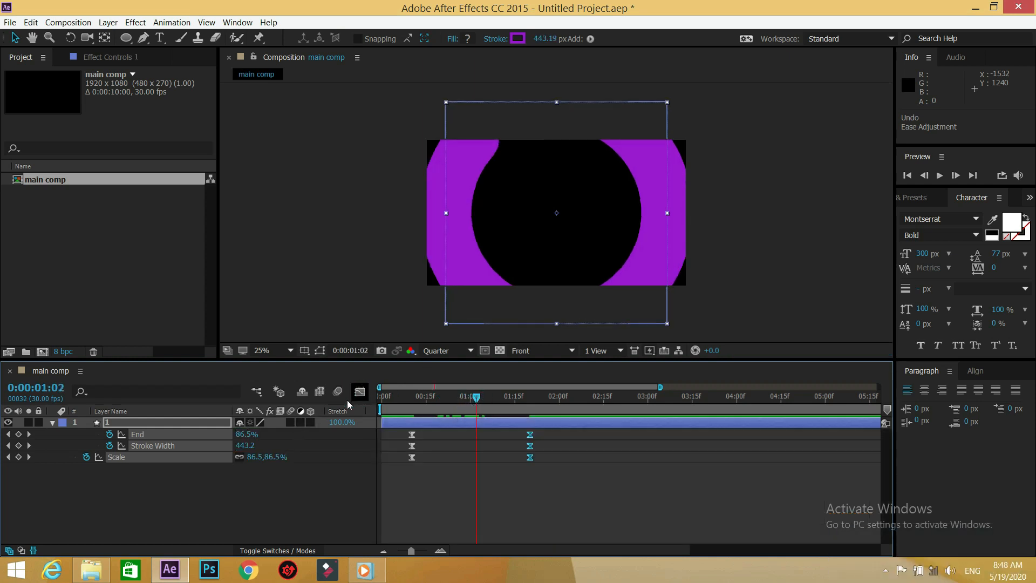
# Collapse layer 1's properties and duplicate the layer.
pyautogui.click(53, 422)
pyautogui.click(151, 423)
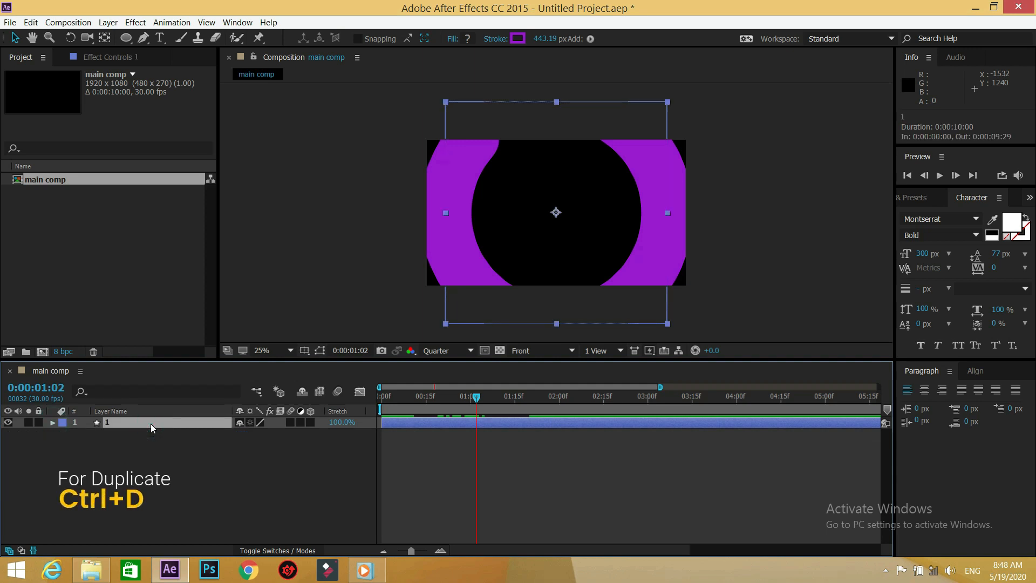
pyautogui.hotkey('ctrl', 'd')
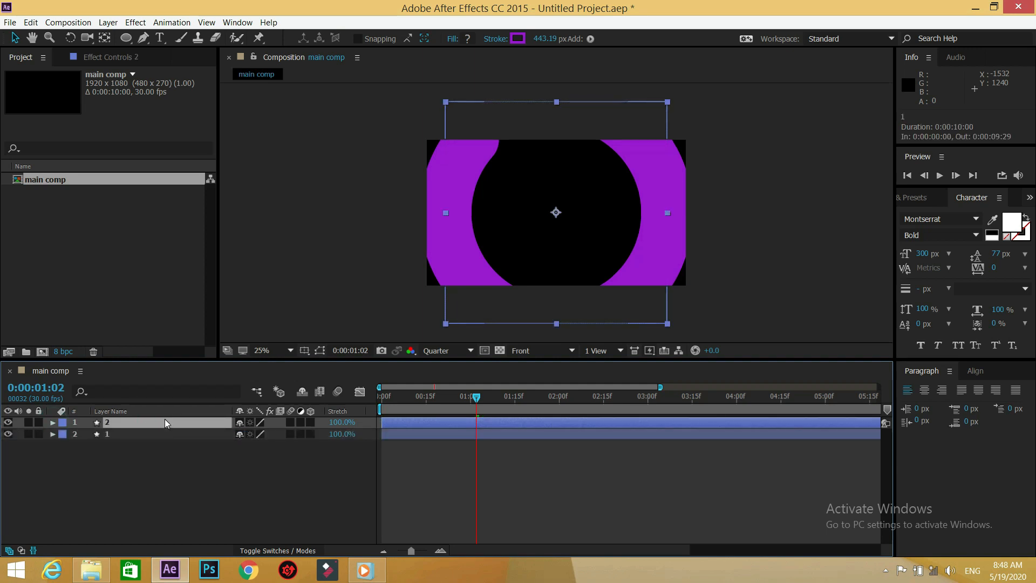
pyautogui.doubleClick(164, 420)
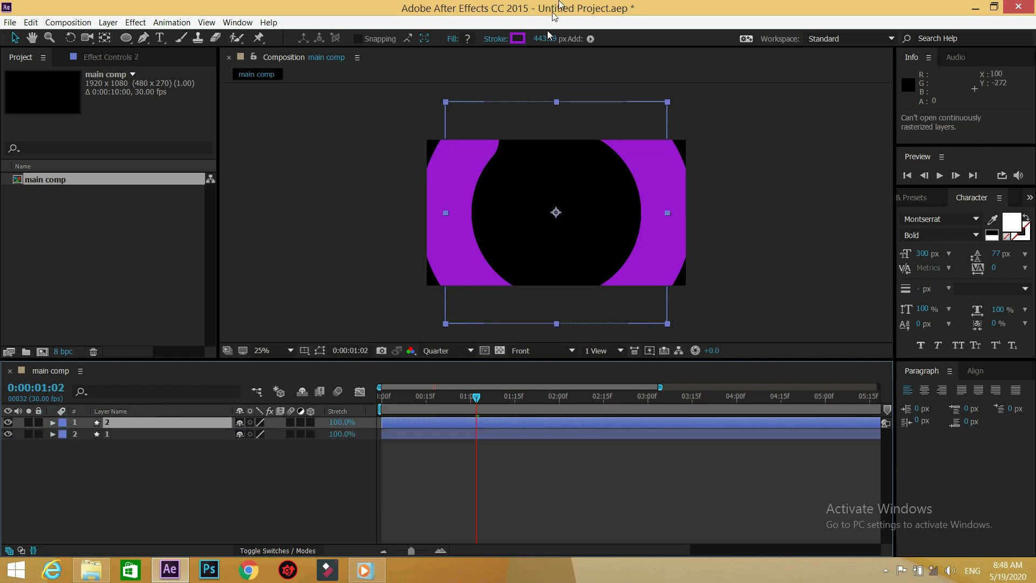
# Change the stroke color of layer 2 to bright yellow.
pyautogui.click(521, 39)
pyautogui.click(544, 350)
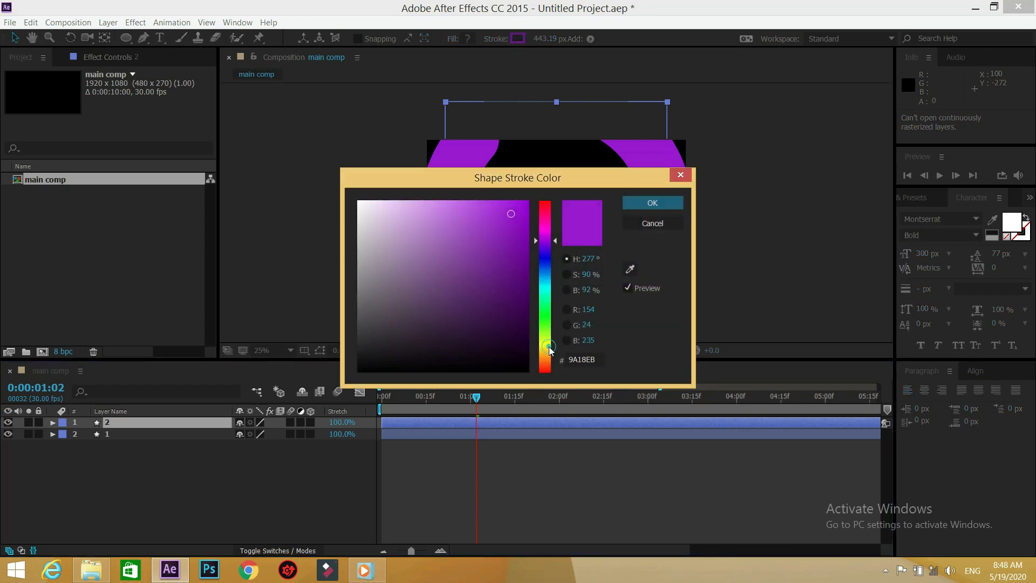
pyautogui.click(525, 203)
pyautogui.click(641, 202)
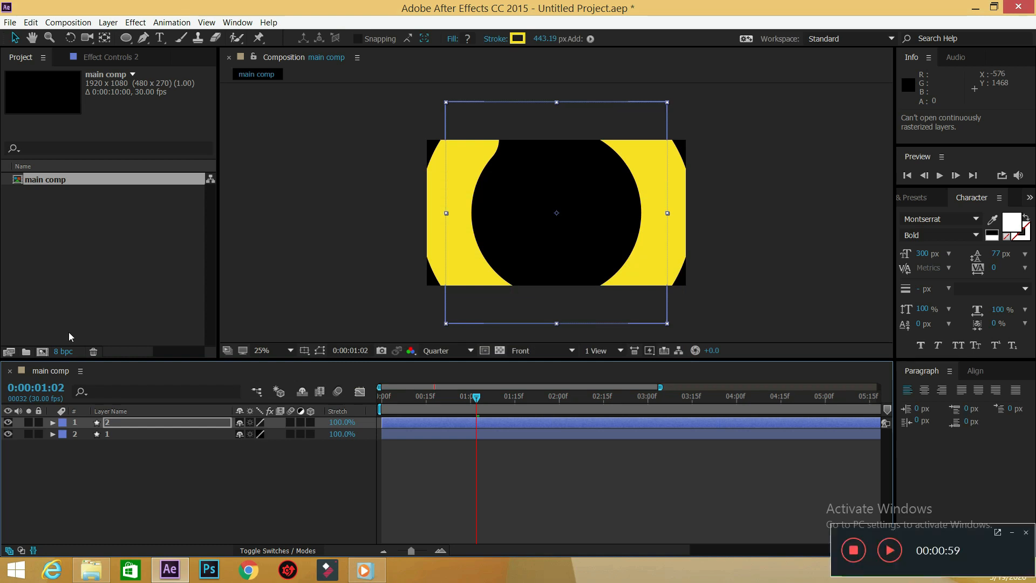
# Set the ellipse path Size of layer 2 to 903 in both dimensions with proportions constrained.
pyautogui.click(52, 422)
pyautogui.click(64, 435)
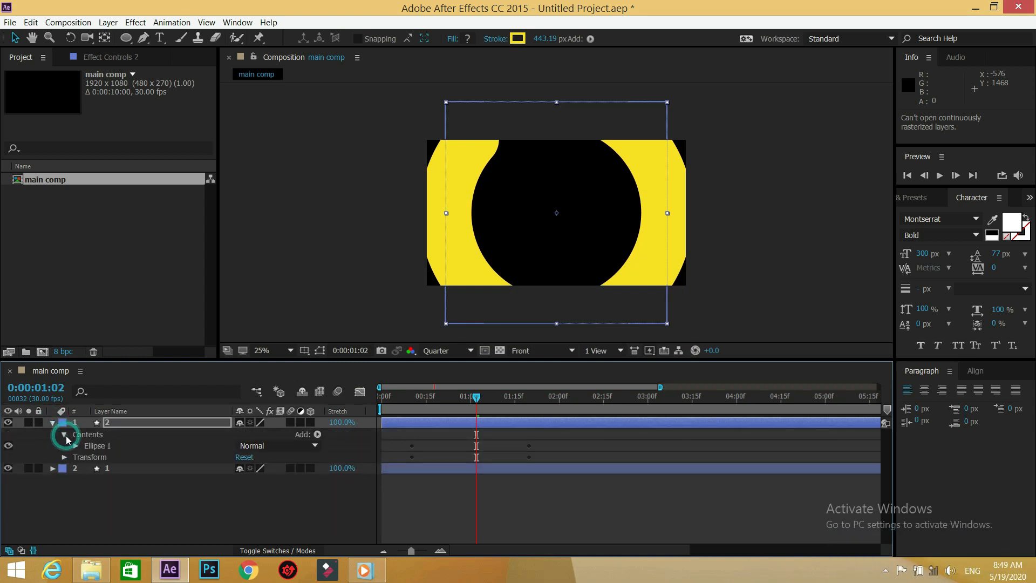
pyautogui.click(75, 446)
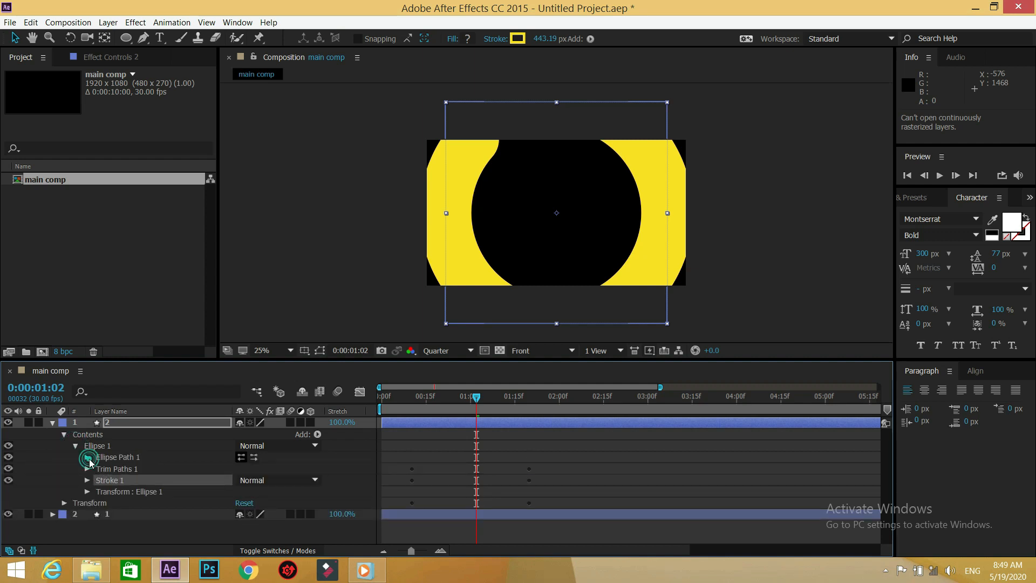
pyautogui.click(88, 458)
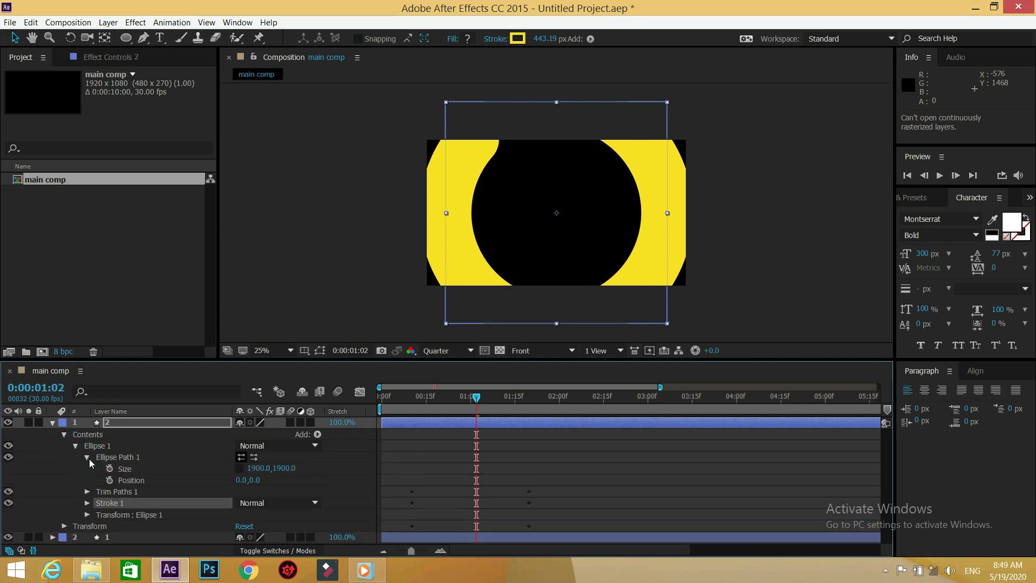
pyautogui.click(239, 468)
pyautogui.click(253, 468)
pyautogui.write('903')
pyautogui.press('Return')
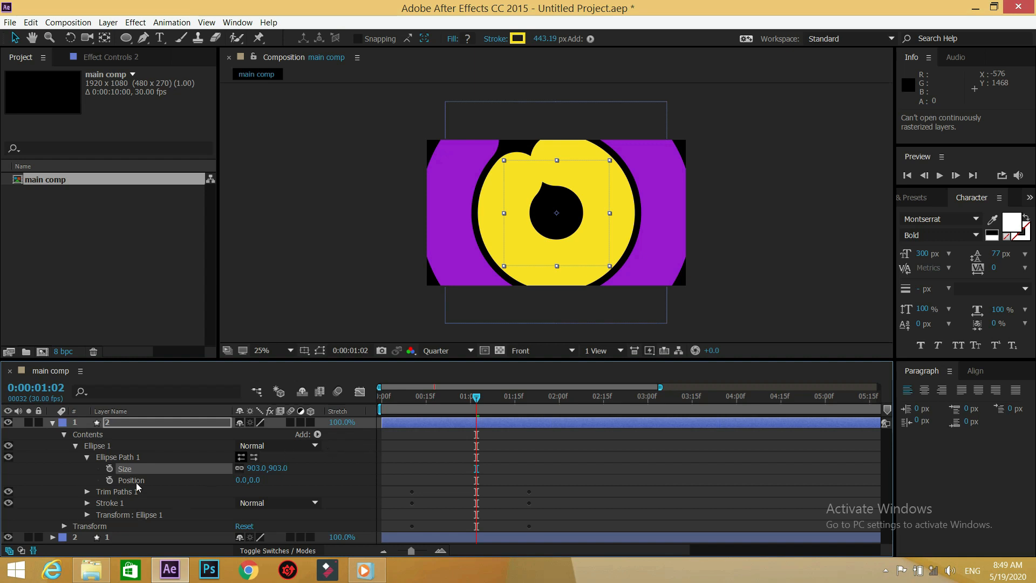
# Set layer 2's Stroke Width to 350 at the 0:00:01:20 keyframe and its ellipse Size to 1050, checking the rings at 0:00:00:28.
pyautogui.click(87, 502)
pyautogui.scroll(-2, 127, 491)
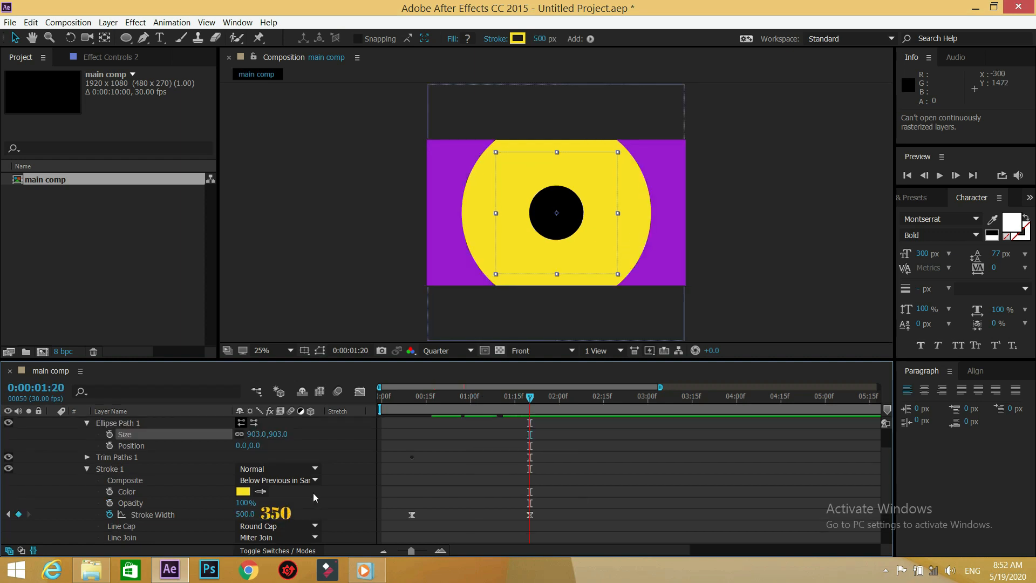
pyautogui.click(463, 397)
pyautogui.moveTo(463, 398)
pyautogui.mouseDown()
pyautogui.moveTo(535, 399)
pyautogui.moveTo(437, 396)
pyautogui.moveTo(539, 395)
pyautogui.moveTo(467, 389)
pyautogui.mouseUp()
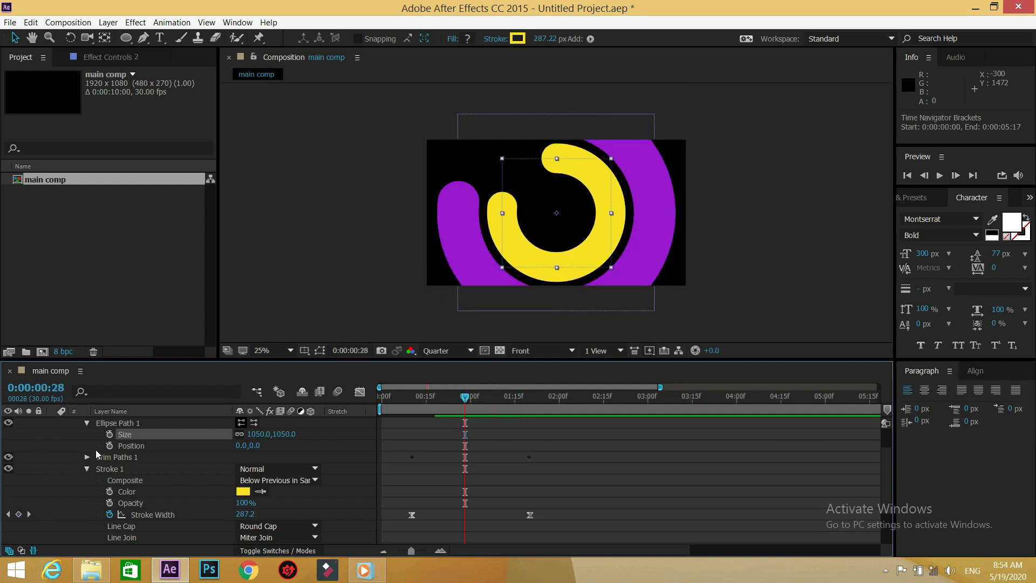
# Collapse layer 2's shape properties and set the layer's Rotation to 104°.
pyautogui.scroll(3, 52, 425)
pyautogui.click(53, 424)
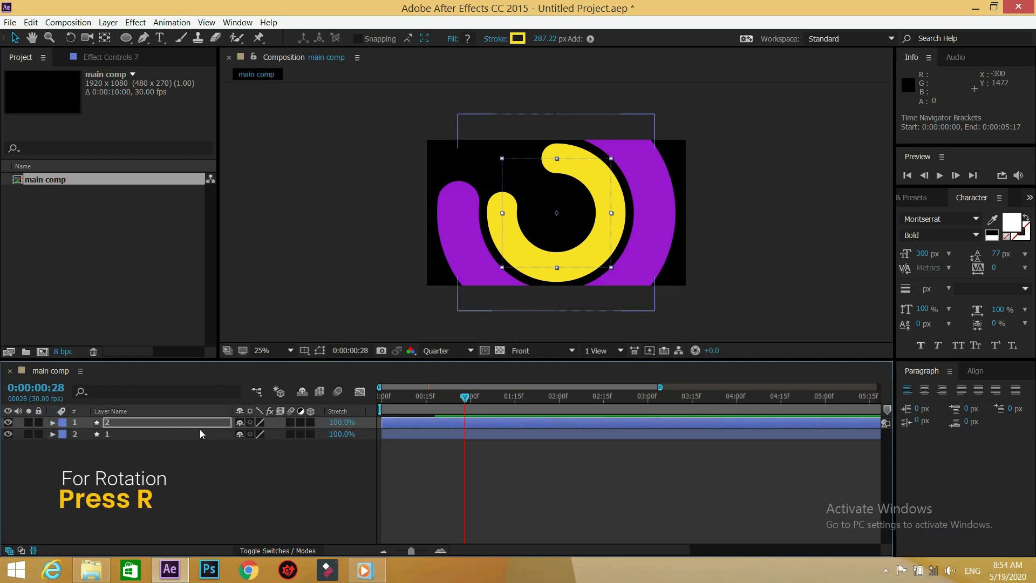
pyautogui.press('r')
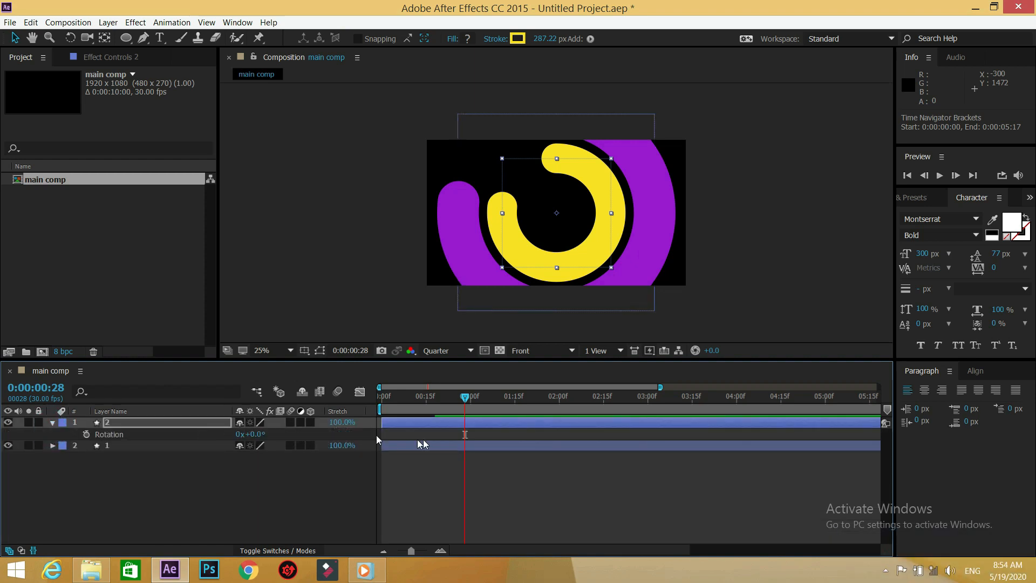
pyautogui.click(258, 436)
pyautogui.write('0x+1')
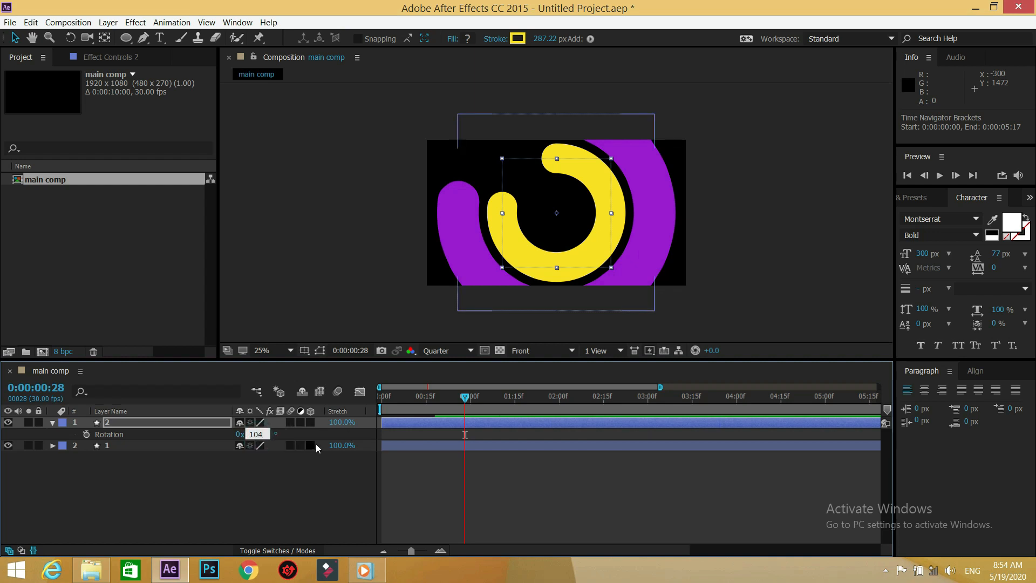
pyautogui.write('04')
pyautogui.press('Return')
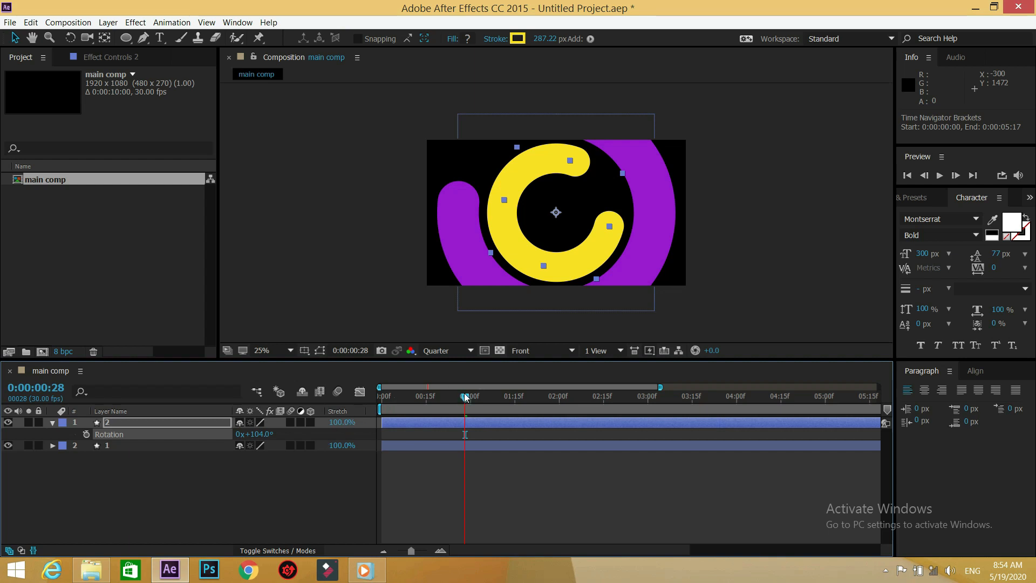
# Shift layer 2 so it starts at 0:00:00:03 and duplicate it.
pyautogui.moveTo(465, 398)
pyautogui.mouseDown()
pyautogui.moveTo(392, 394)
pyautogui.moveTo(409, 423)
pyautogui.moveTo(413, 395)
pyautogui.moveTo(467, 399)
pyautogui.mouseUp()
pyautogui.click(394, 396)
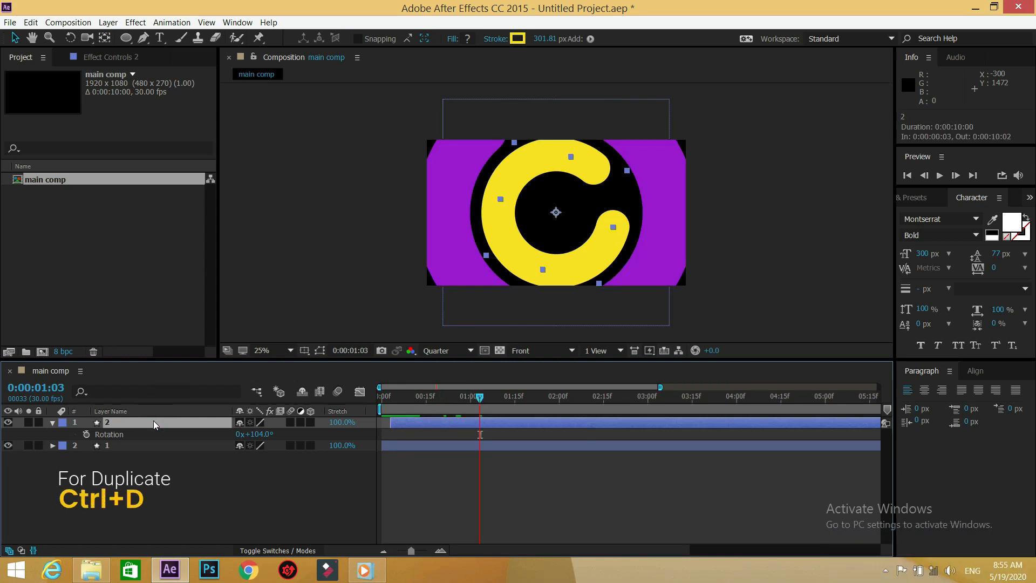
pyautogui.hotkey('ctrl', 'd')
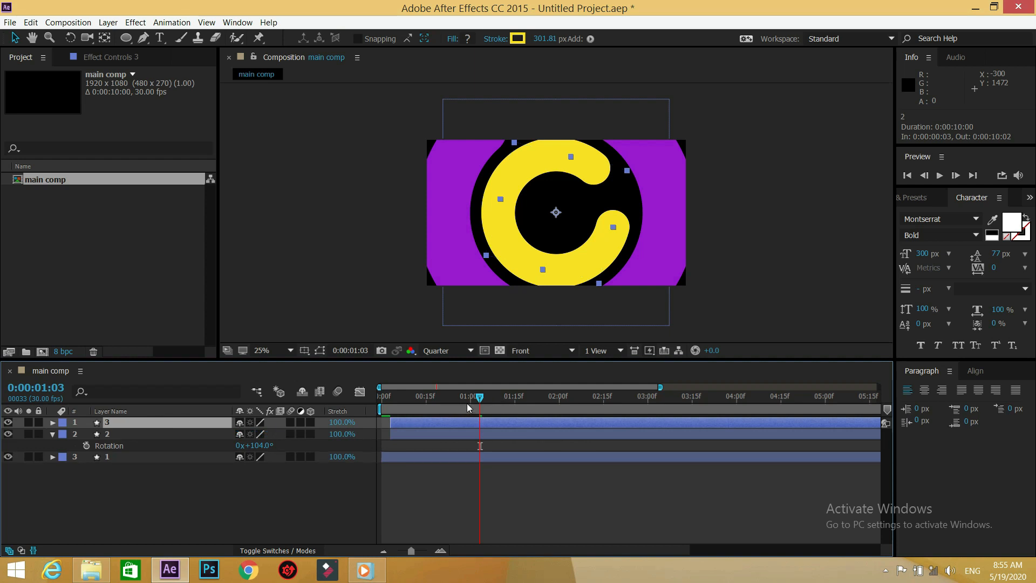
# Open the ellipse path properties of layer 3 and set its Size to 312 in both dimensions.
pyautogui.moveTo(480, 398); pyautogui.dragTo(397, 396)
pyautogui.click(52, 422)
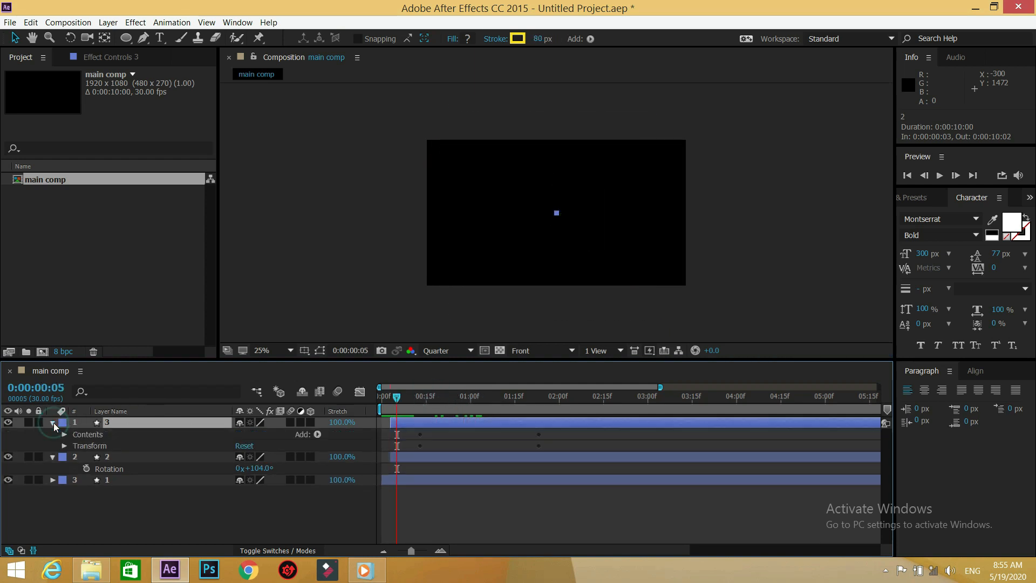
pyautogui.click(64, 435)
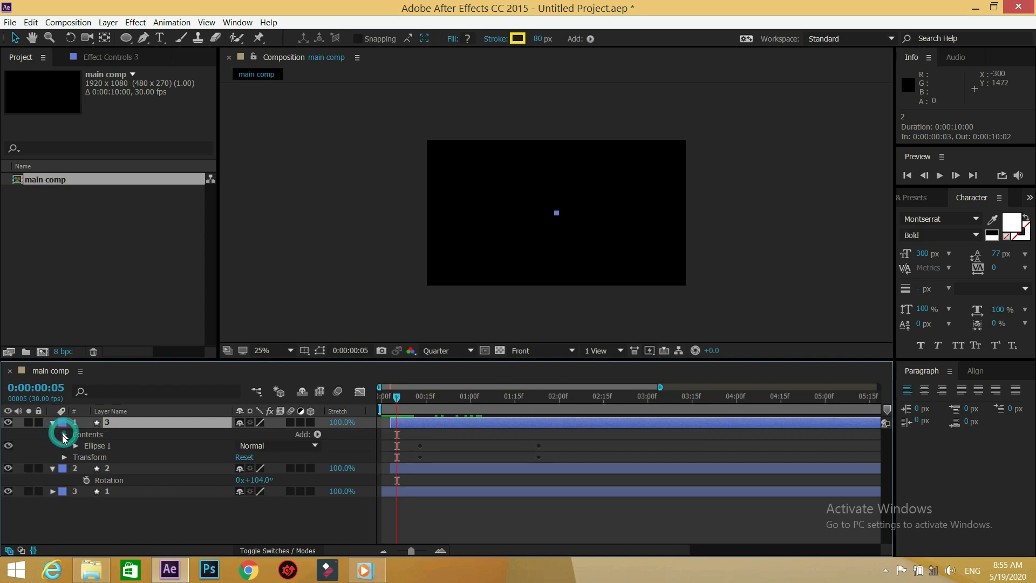
pyautogui.click(74, 445)
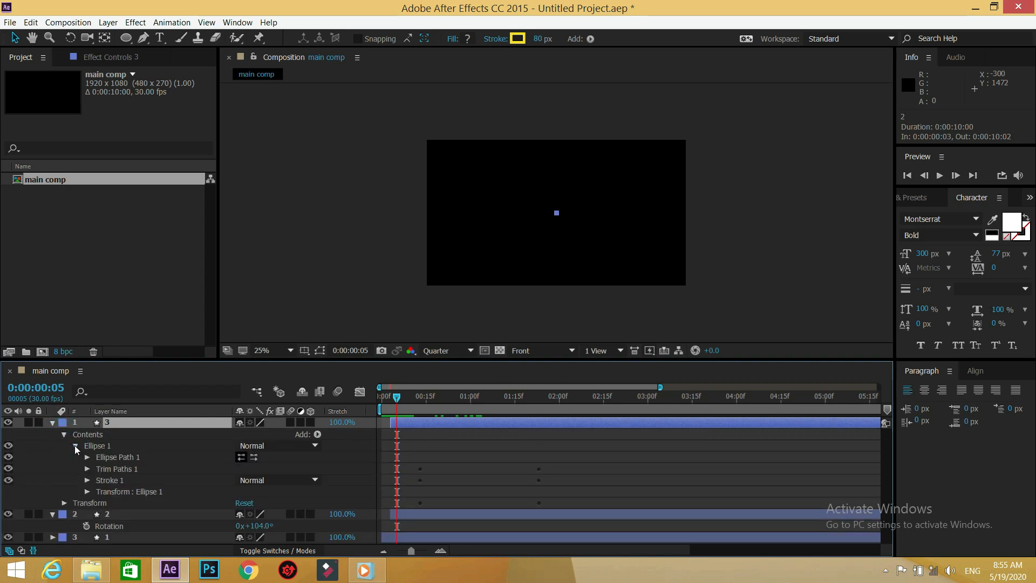
pyautogui.click(88, 457)
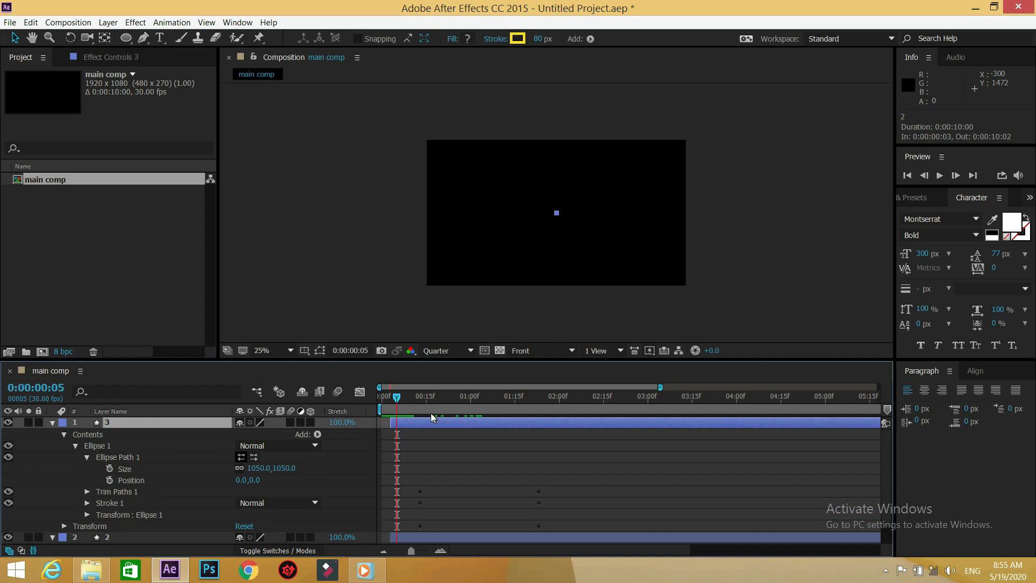
pyautogui.moveTo(397, 396); pyautogui.dragTo(538, 396)
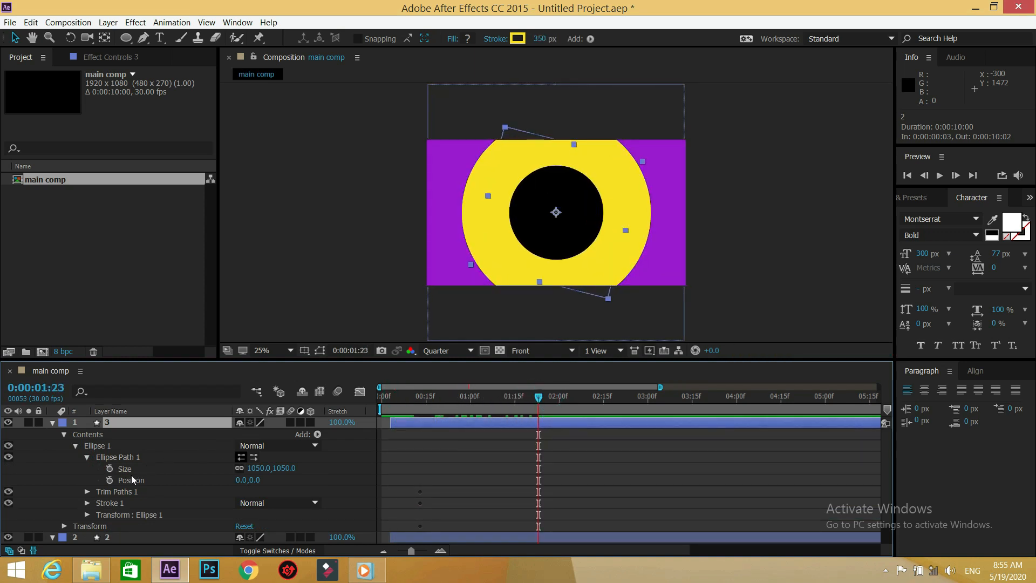
pyautogui.click(257, 473)
pyautogui.write('312')
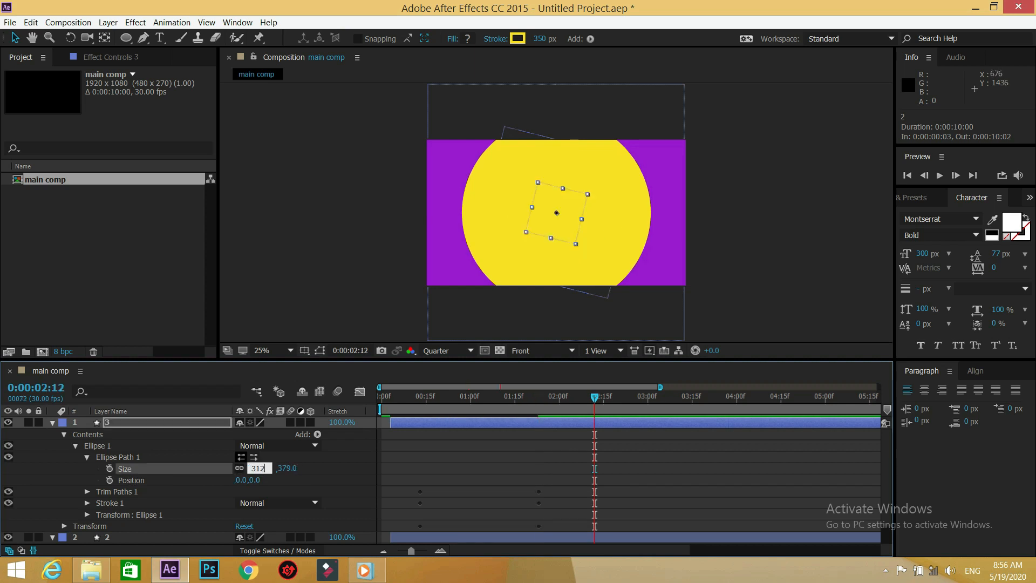
pyautogui.press('Return')
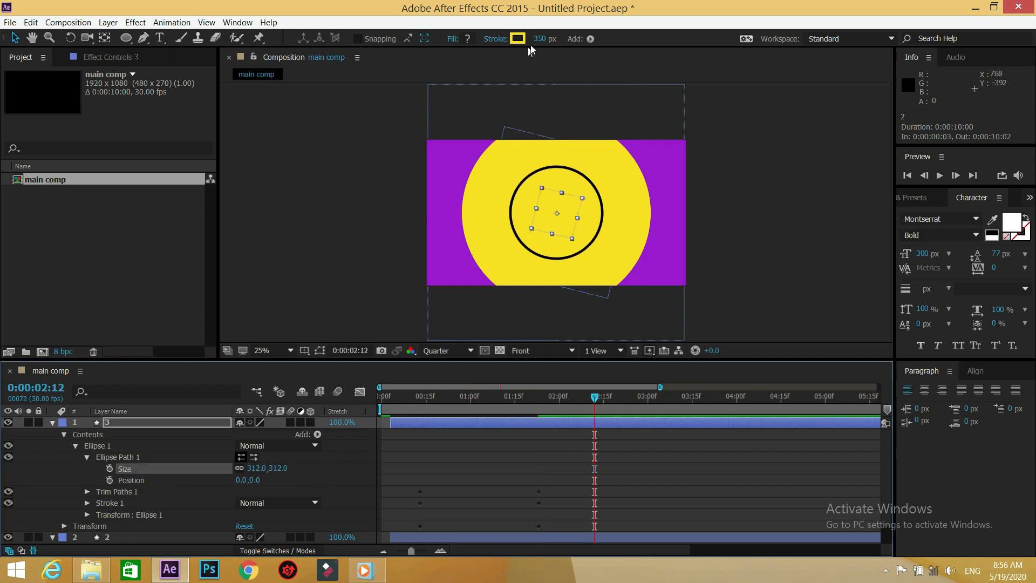
# Set layer 3's stroke width to 406 px at 0:00:02:12.
pyautogui.click(542, 39)
pyautogui.click(547, 39)
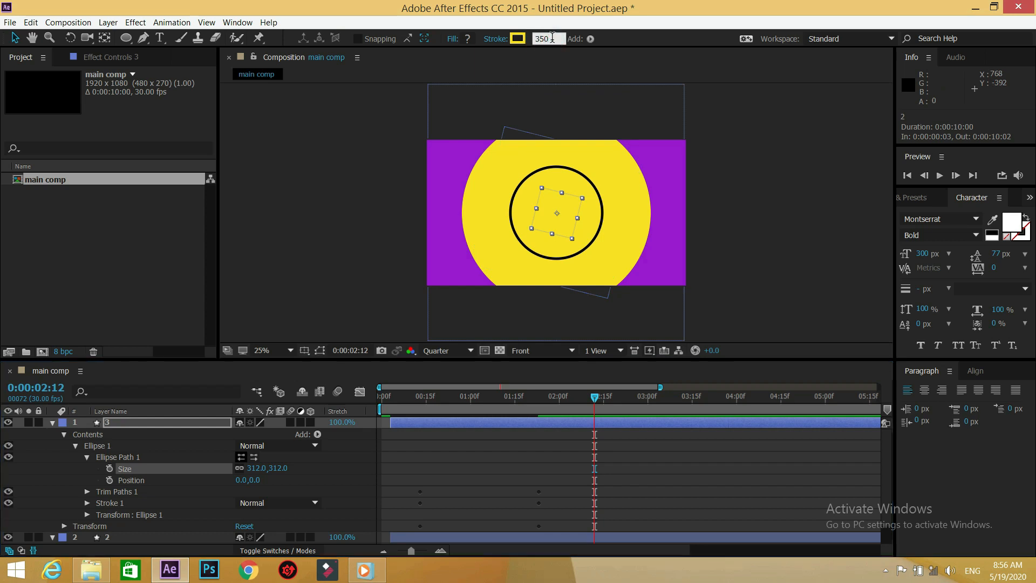
pyautogui.write('406')
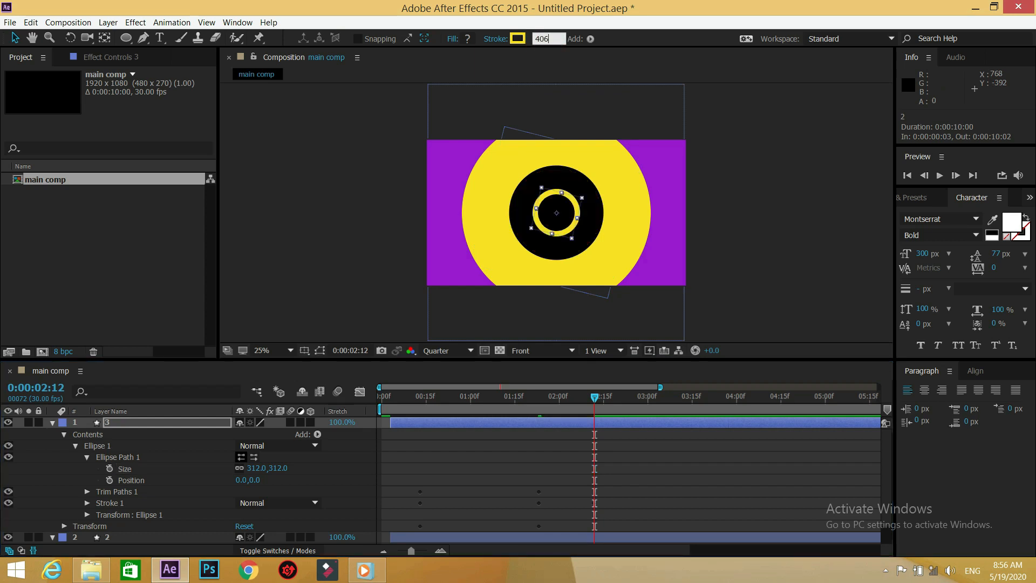
pyautogui.press('Return')
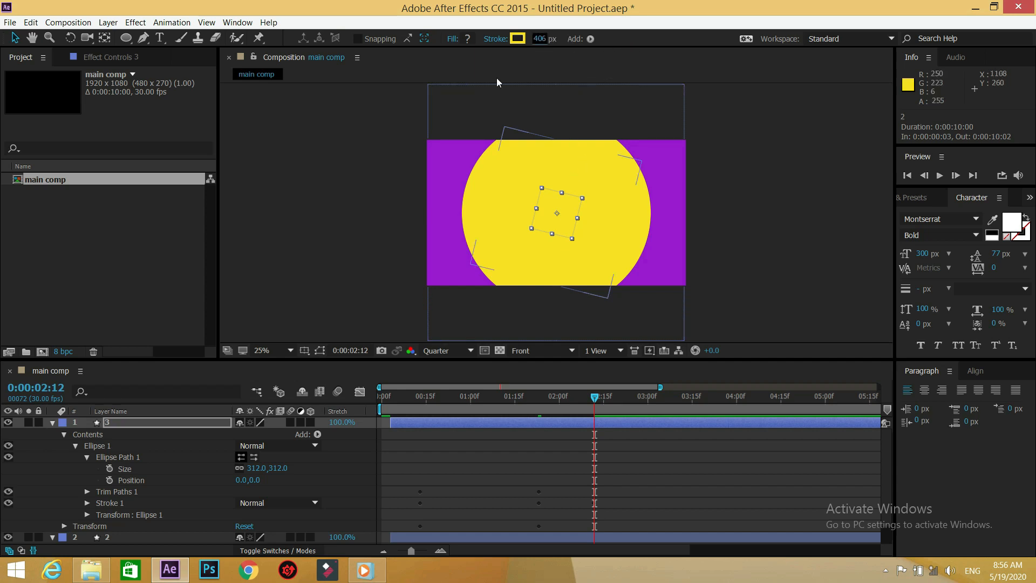
# Change the stroke color of layer 3 to bright pink-red.
pyautogui.click(509, 41)
pyautogui.click(517, 38)
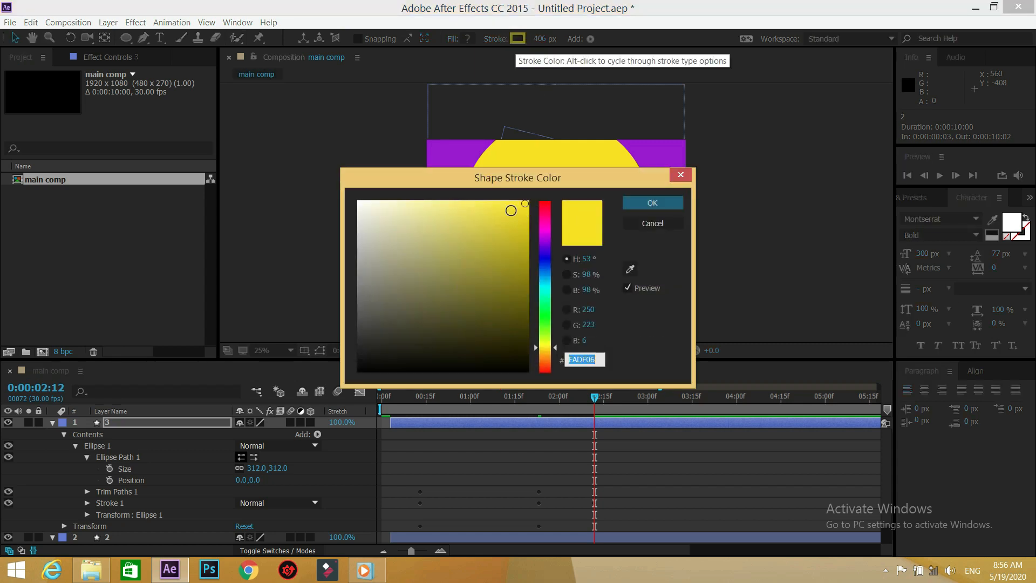
pyautogui.click(543, 214)
pyautogui.click(667, 200)
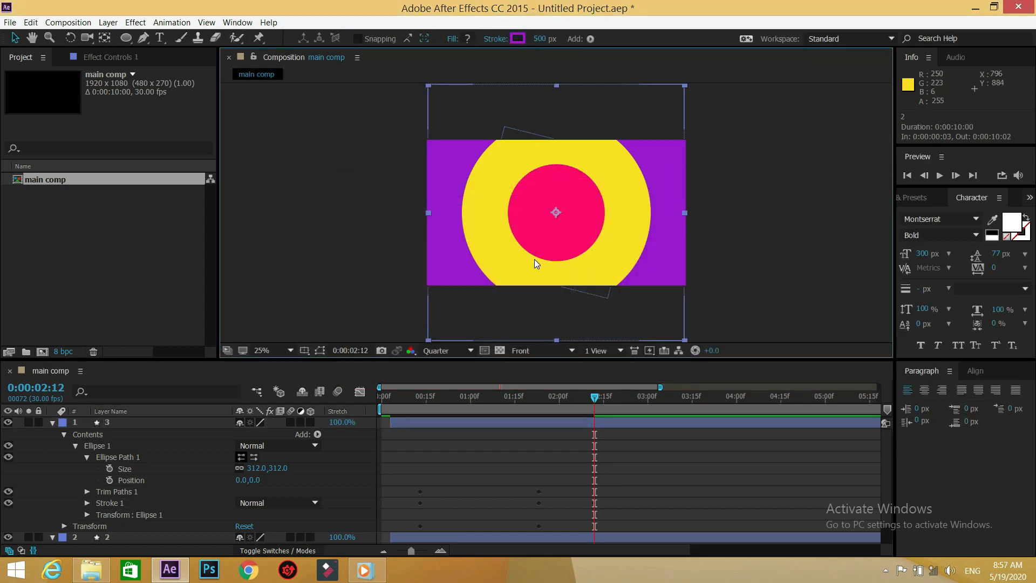
# Collapse layer 3's shape properties, set its Rotation to -4°, and scrub back to 0:00:01:03 to check it.
pyautogui.click(52, 424)
pyautogui.click(108, 425)
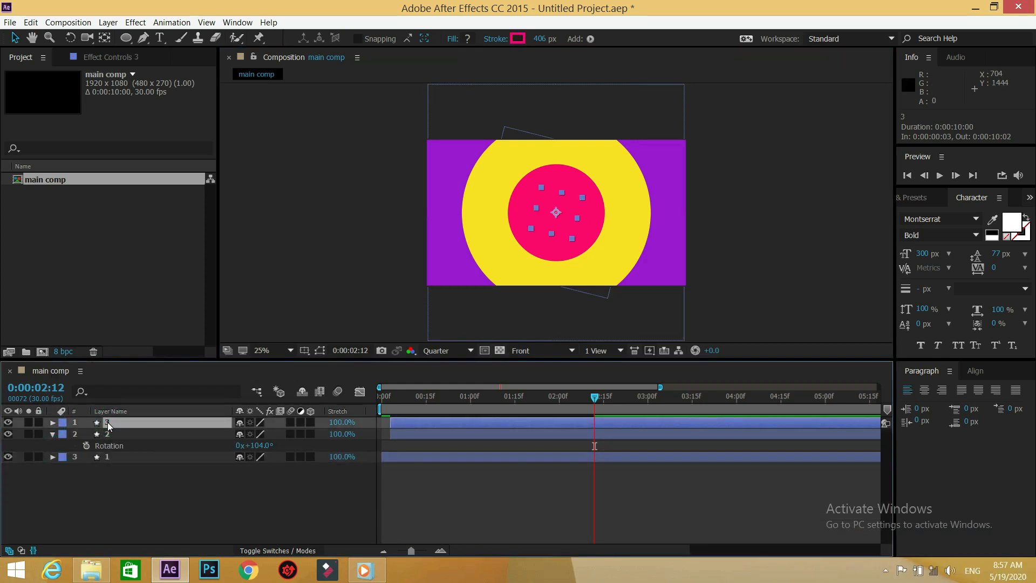
pyautogui.press('r')
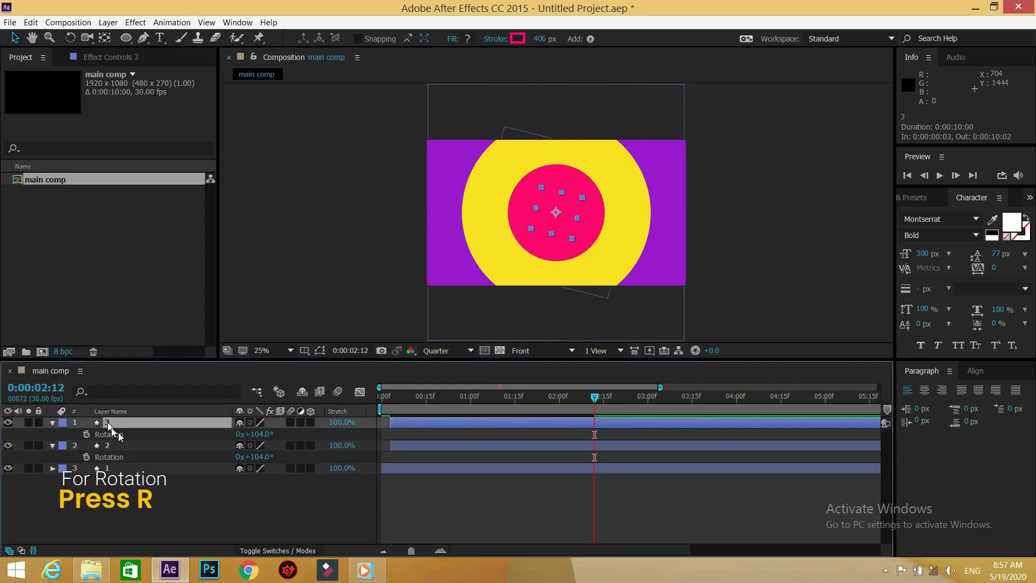
pyautogui.click(255, 435)
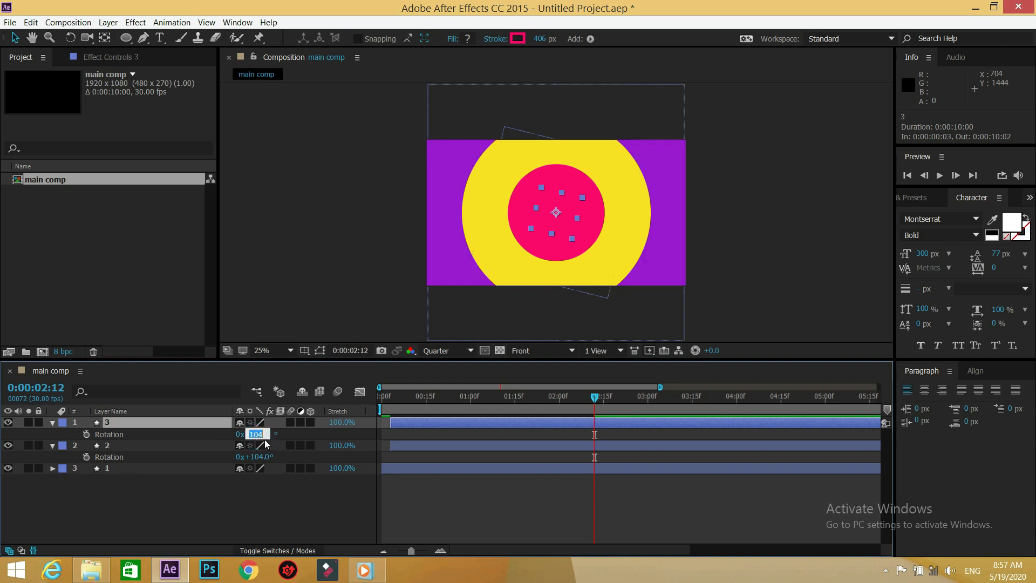
pyautogui.write('-4')
pyautogui.press('Return')
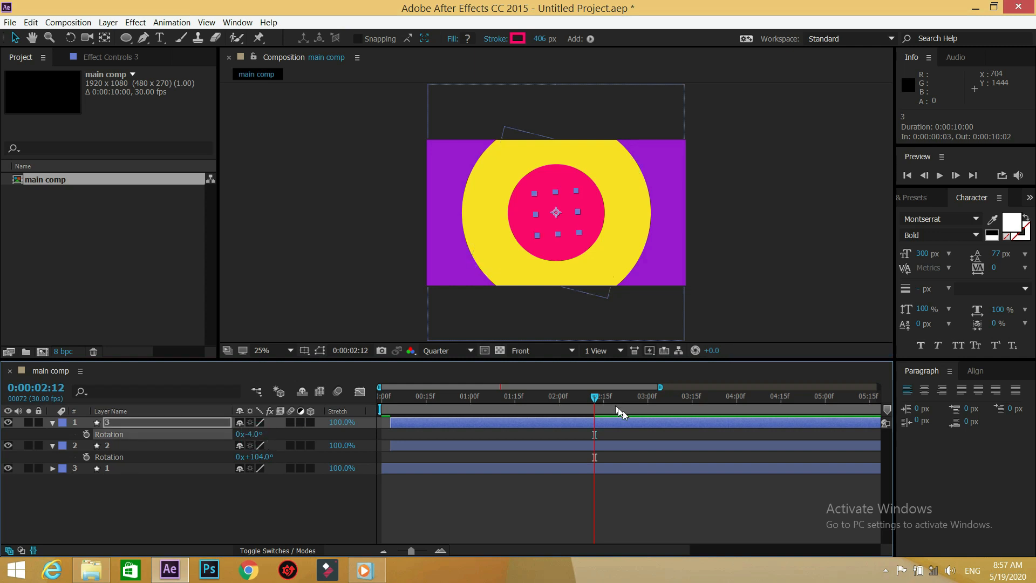
pyautogui.moveTo(596, 396)
pyautogui.mouseDown()
pyautogui.moveTo(456, 397)
pyautogui.moveTo(480, 395)
pyautogui.mouseUp()
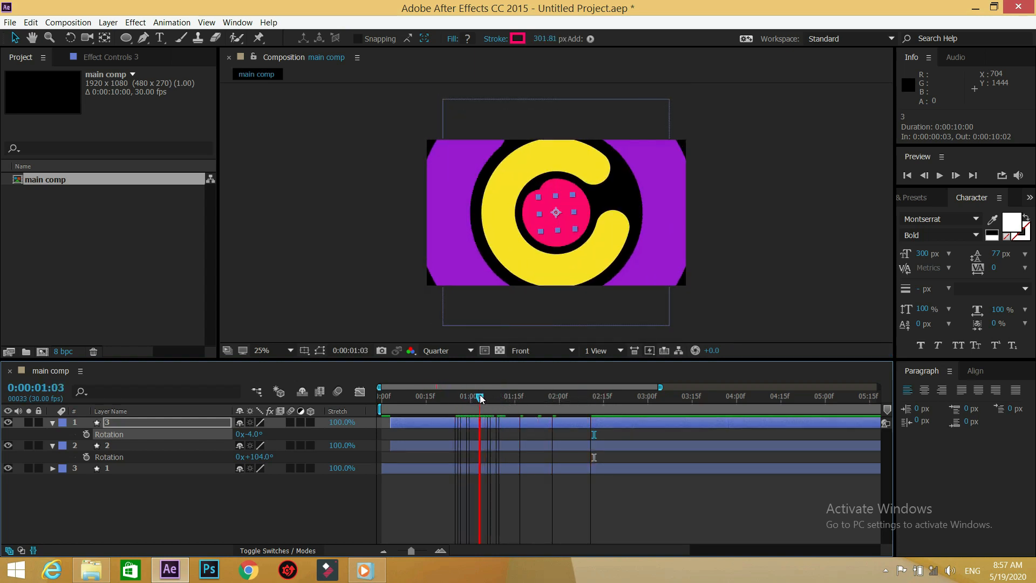
# Delete layer 3's Stroke Width keyframe at 0:00:01:23 and move the 0:00:02:12 keyframe into its place.
pyautogui.click(189, 422)
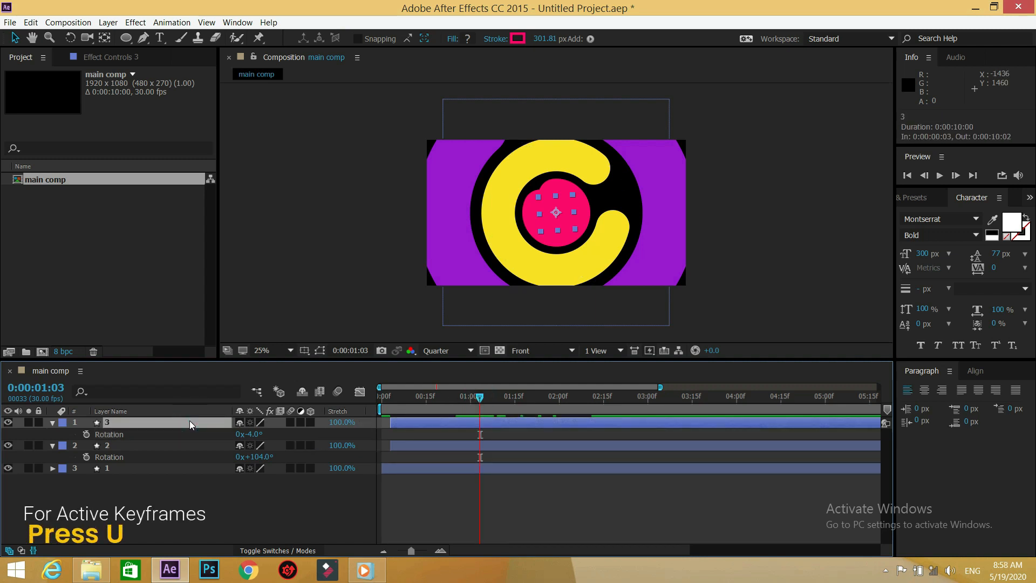
pyautogui.press('u')
pyautogui.click(538, 445)
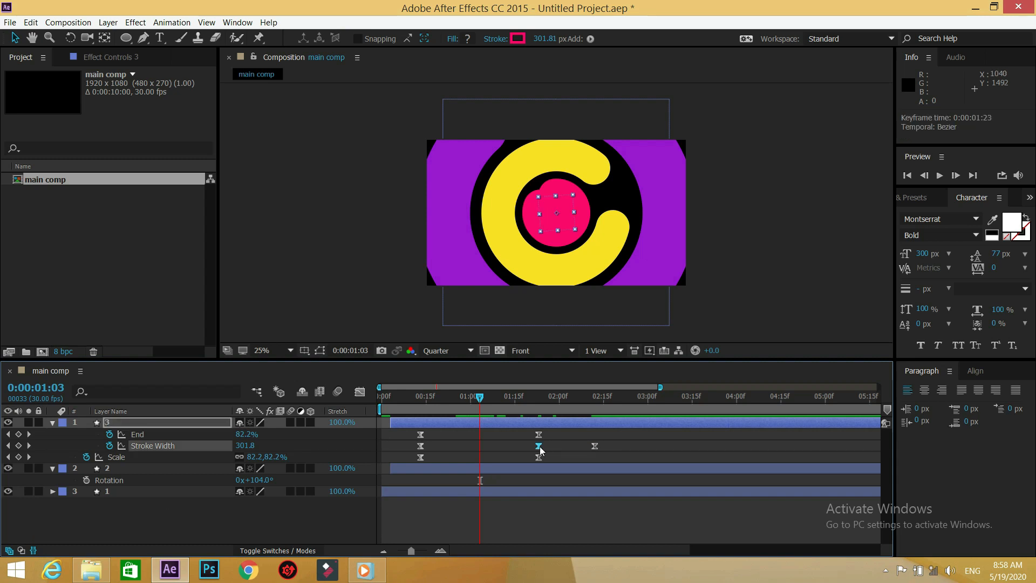
pyautogui.press('Delete')
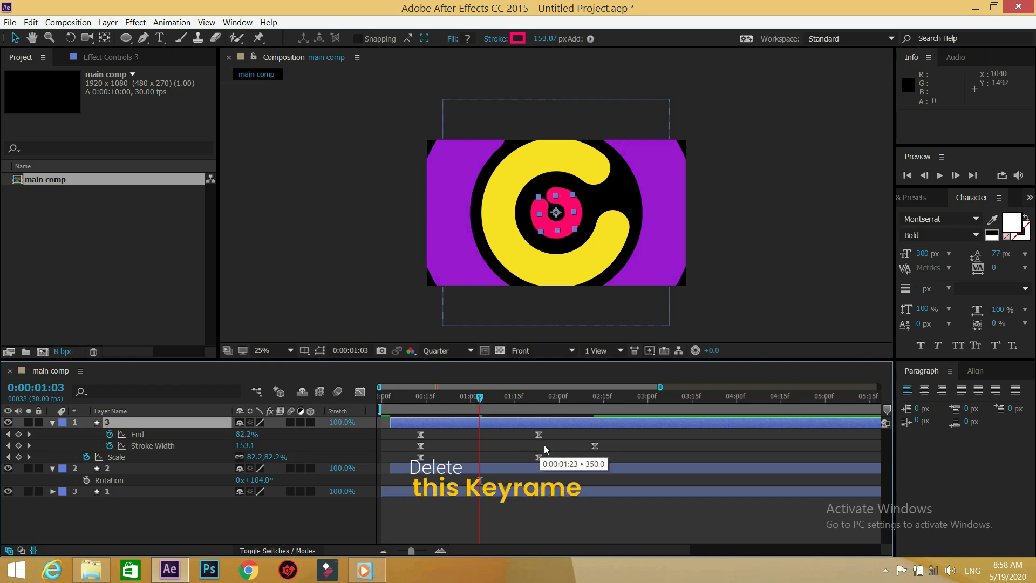
pyautogui.moveTo(593, 446); pyautogui.dragTo(540, 450)
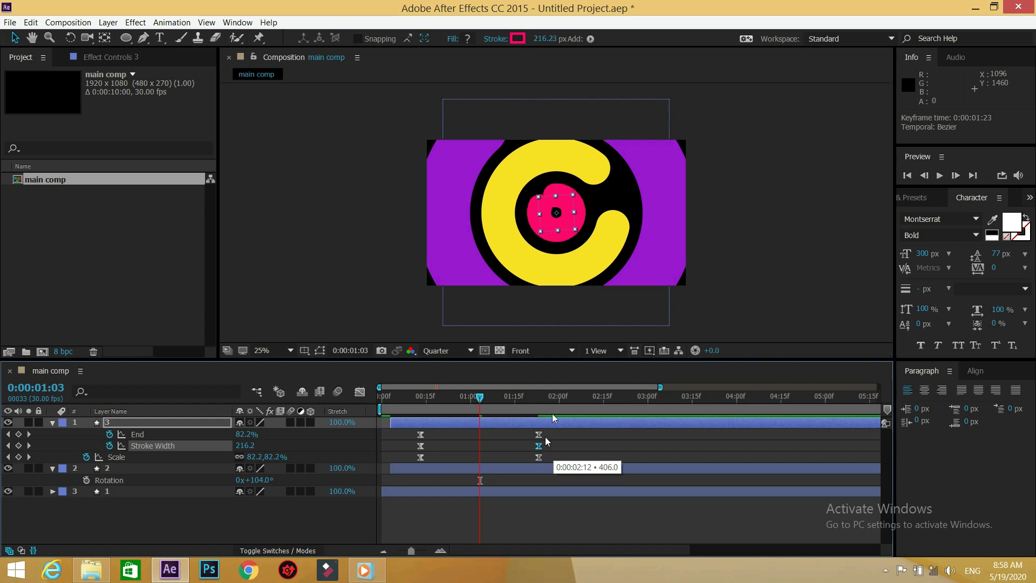
# Preview the animation of all three circles from the start of the composition.
pyautogui.moveTo(481, 396)
pyautogui.mouseDown()
pyautogui.moveTo(508, 396)
pyautogui.moveTo(382, 396)
pyautogui.mouseUp()
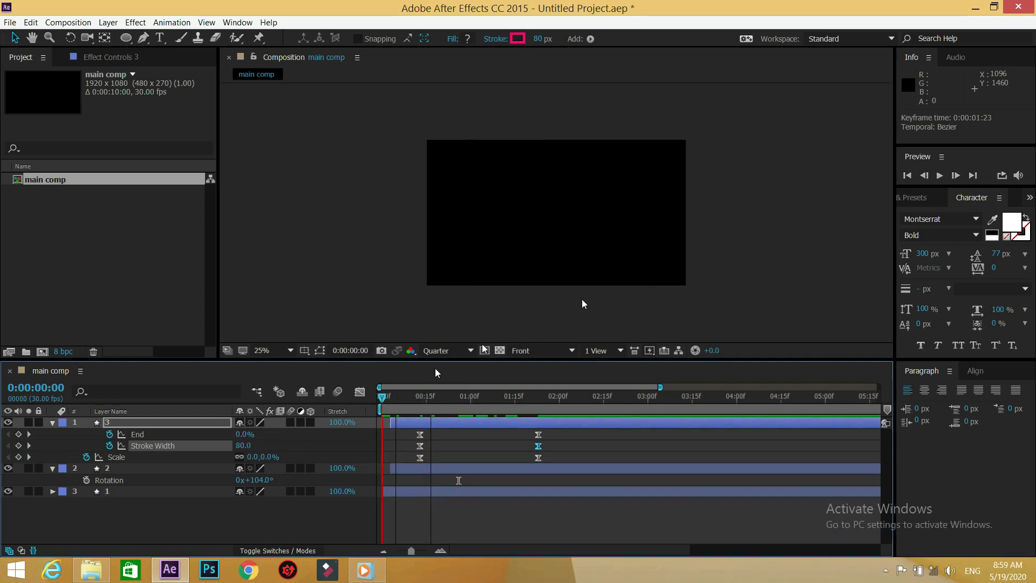
pyautogui.click(940, 176)
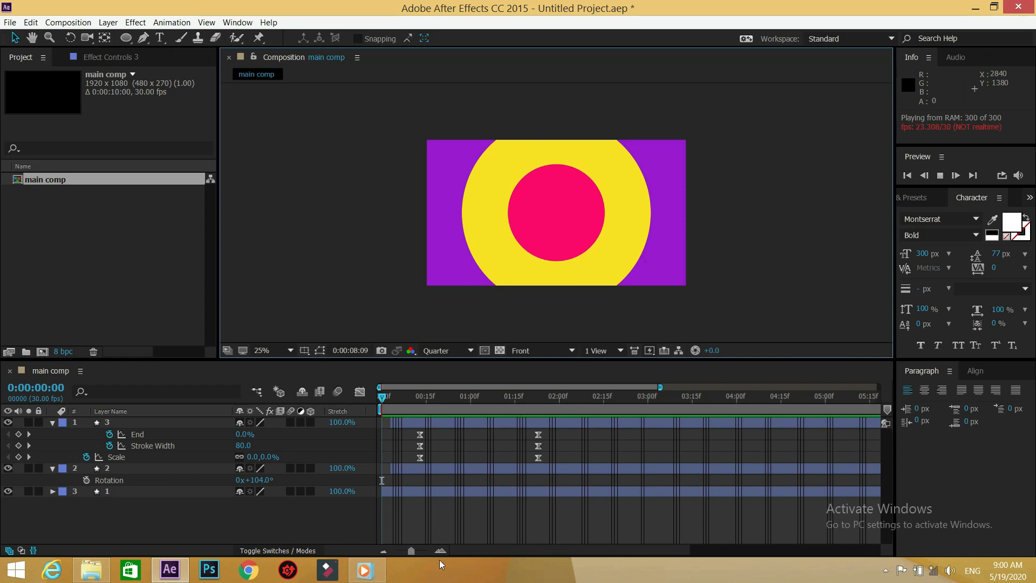
# Shift layer 1 in the timeline so that it starts at 0:00:00:05.
pyautogui.moveTo(412, 551); pyautogui.dragTo(407, 551)
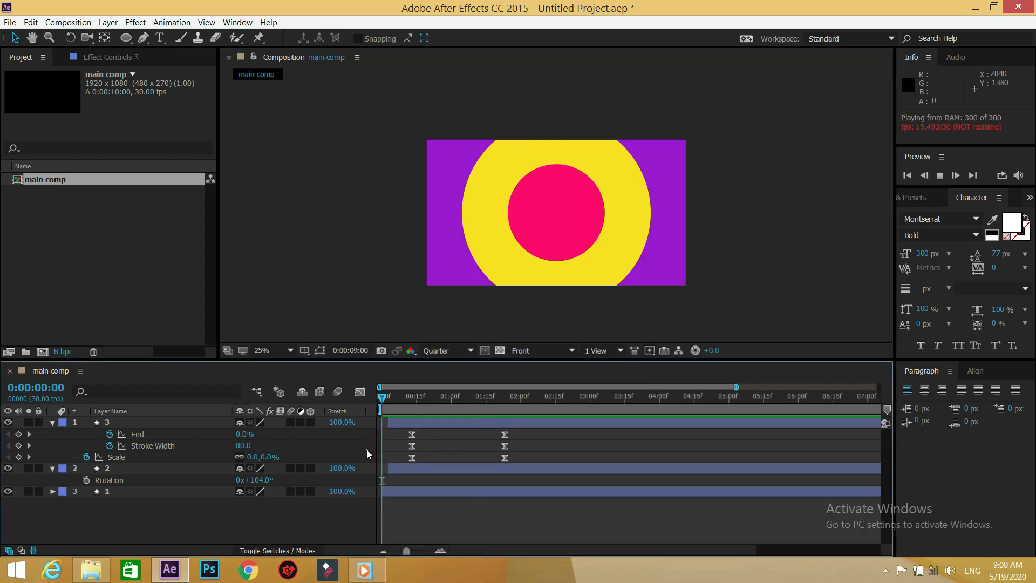
pyautogui.click(397, 423)
pyautogui.moveTo(381, 398); pyautogui.dragTo(394, 395)
pyautogui.moveTo(397, 490); pyautogui.dragTo(409, 490)
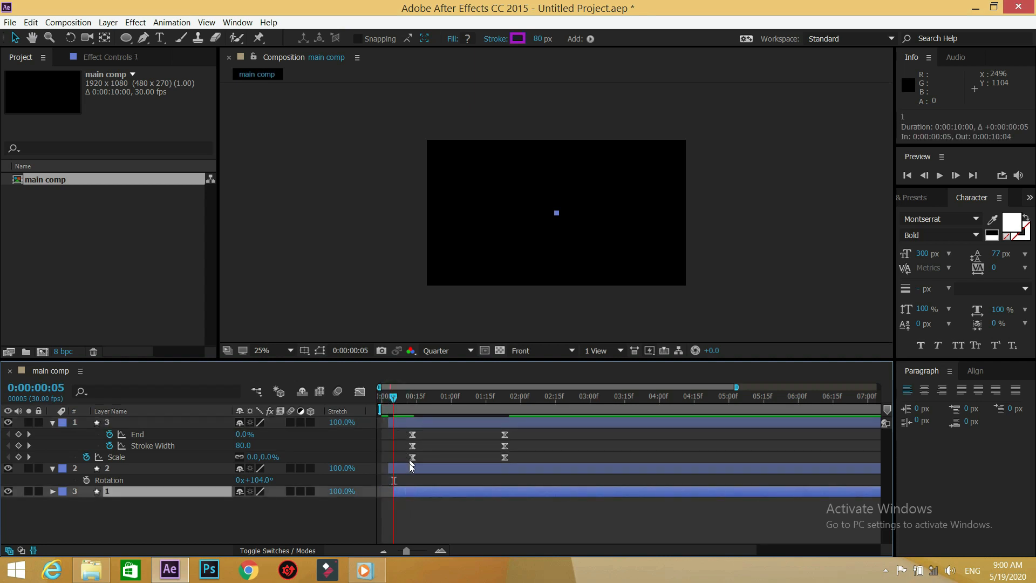
# Shift layers 2 and 3 together so both start at 0:00:00:00, and check the frame at 0:00:02:24.
pyautogui.click(410, 467)
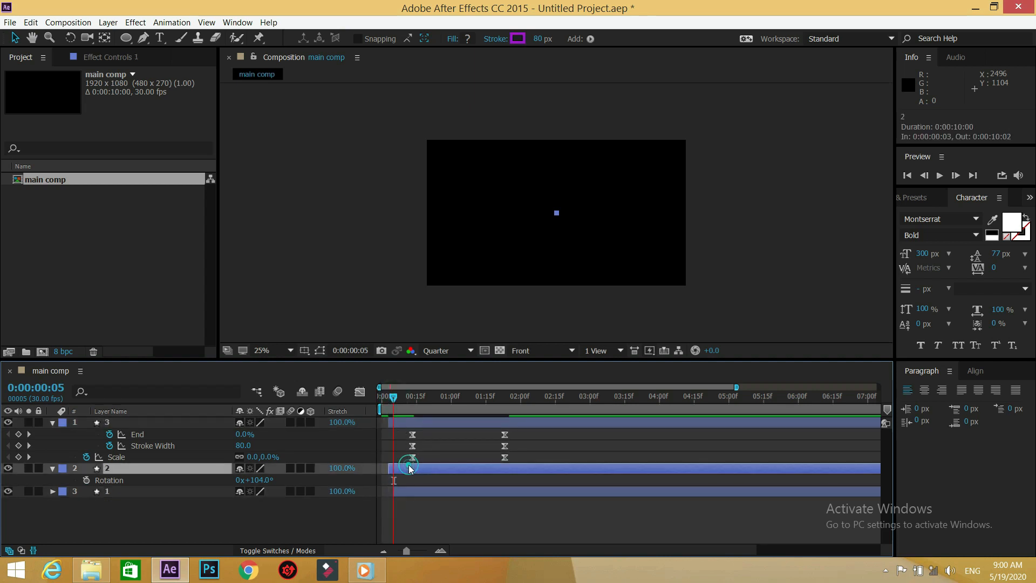
pyautogui.keyDown('shift'); pyautogui.click(422, 422); pyautogui.keyUp('shift')
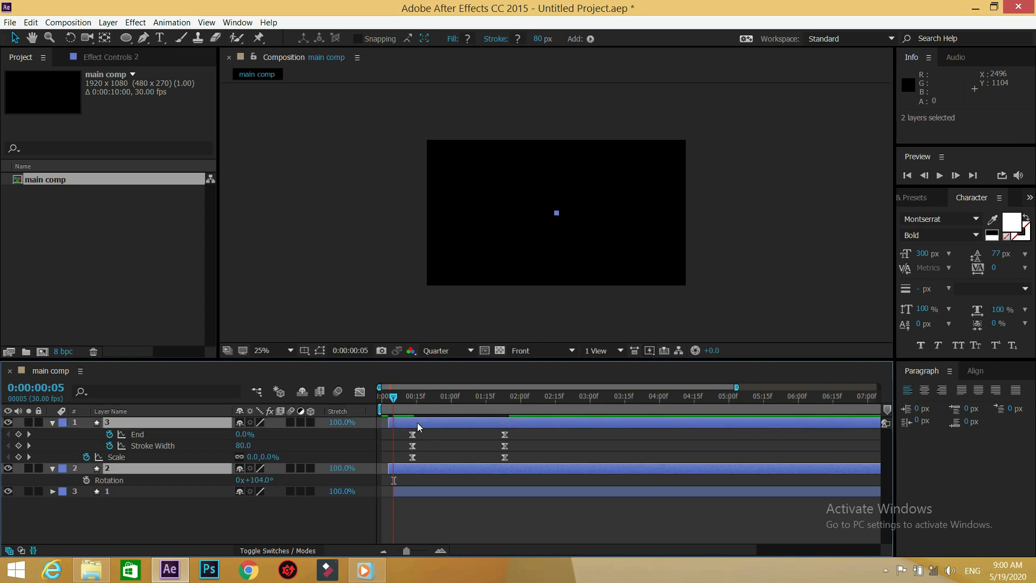
pyautogui.moveTo(426, 420); pyautogui.dragTo(512, 399)
pyautogui.click(576, 394)
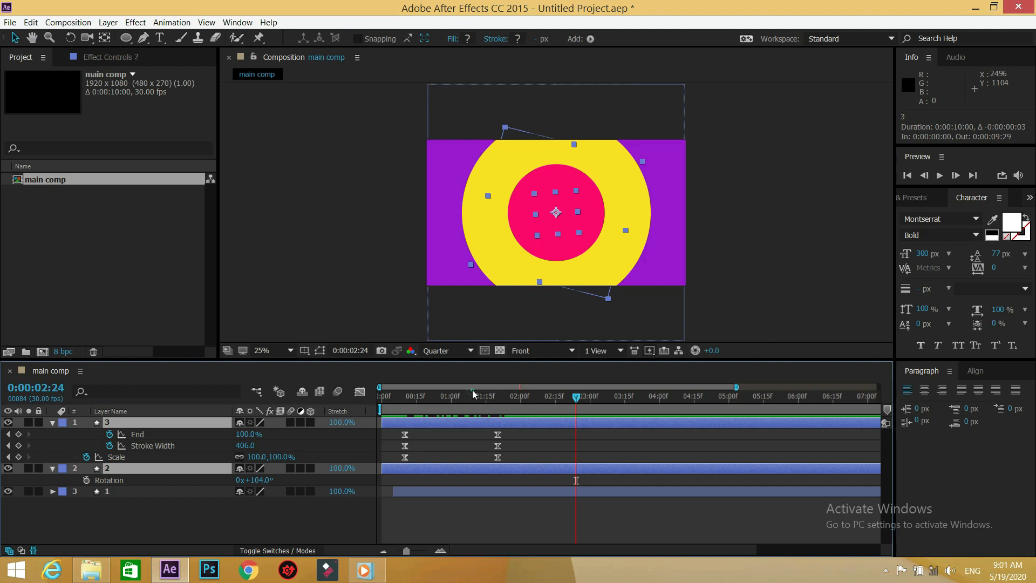
# Go to 0:00:00:24, collapse the properties of all three shape layers, and deselect them.
pyautogui.press(';')
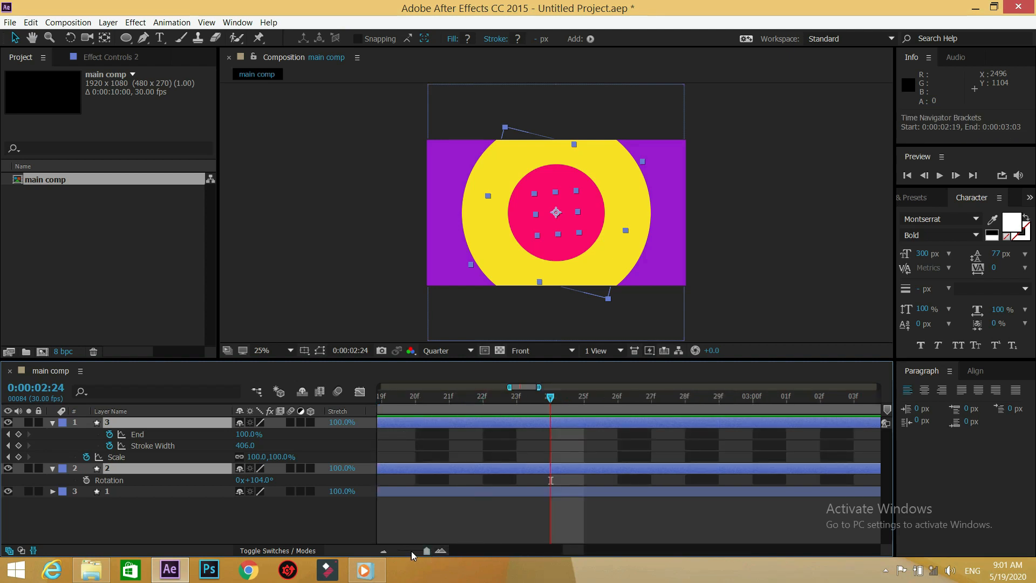
pyautogui.moveTo(426, 549); pyautogui.dragTo(412, 549)
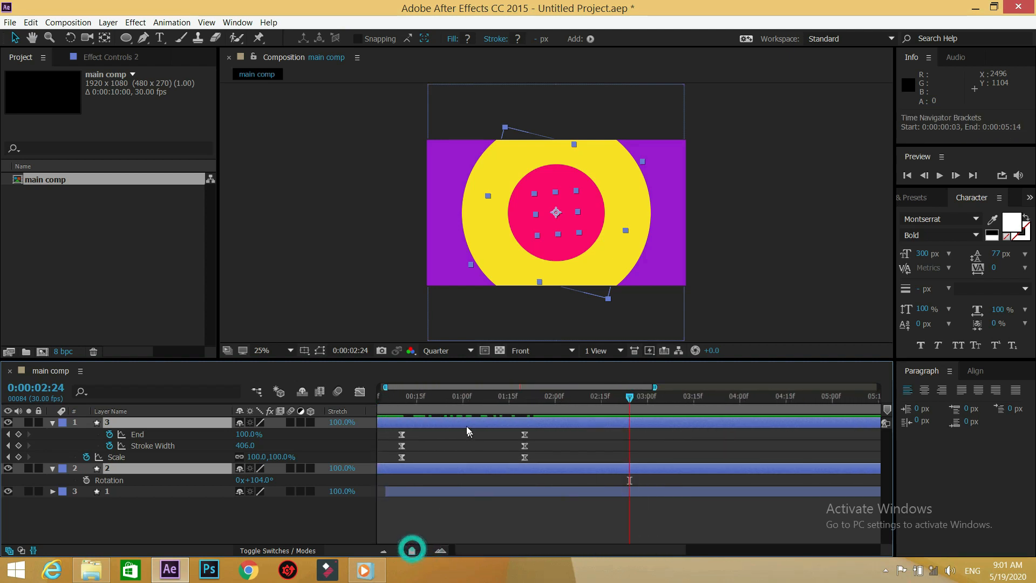
pyautogui.click(445, 399)
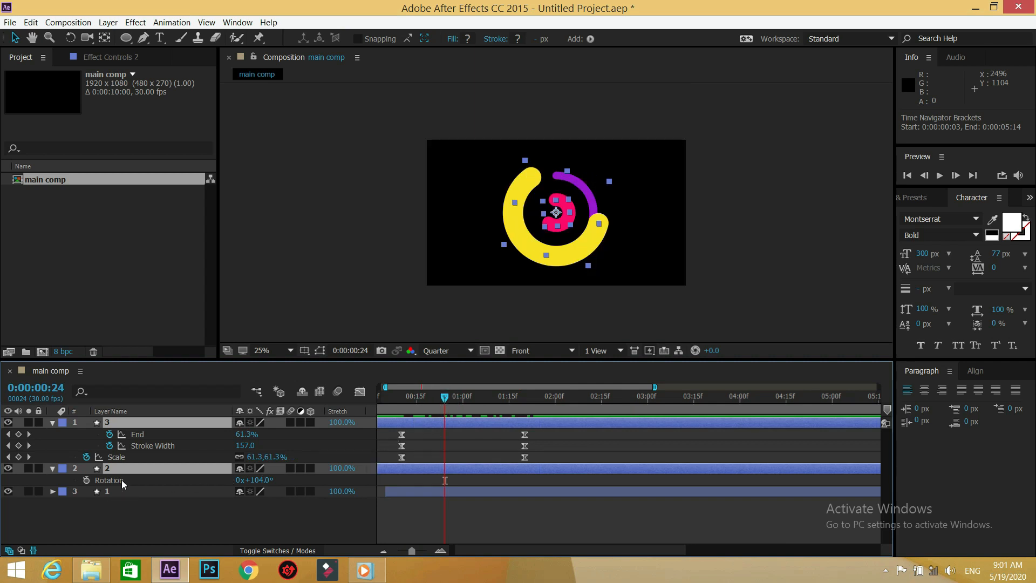
pyautogui.moveTo(87, 507); pyautogui.dragTo(93, 422)
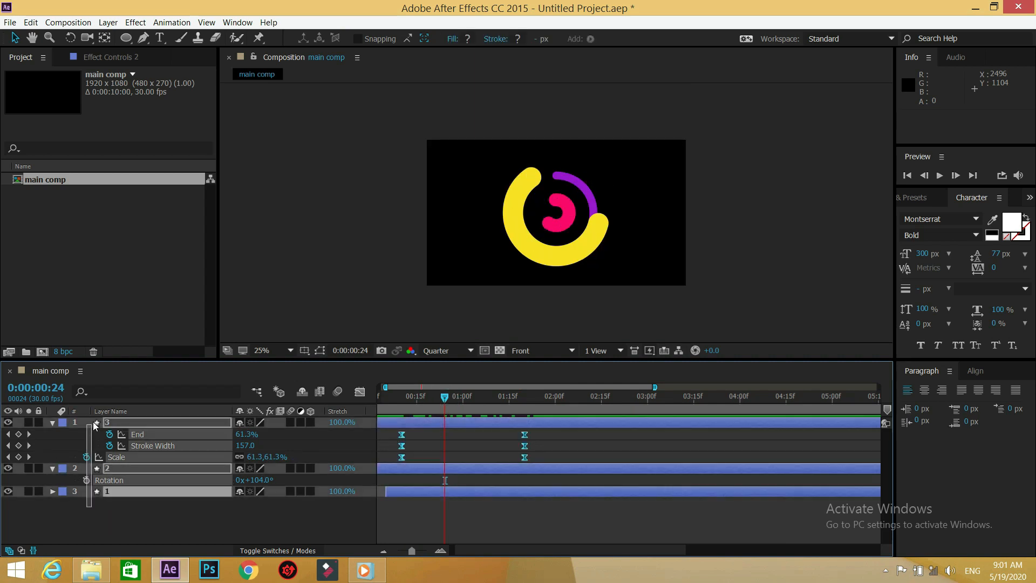
pyautogui.press('u')
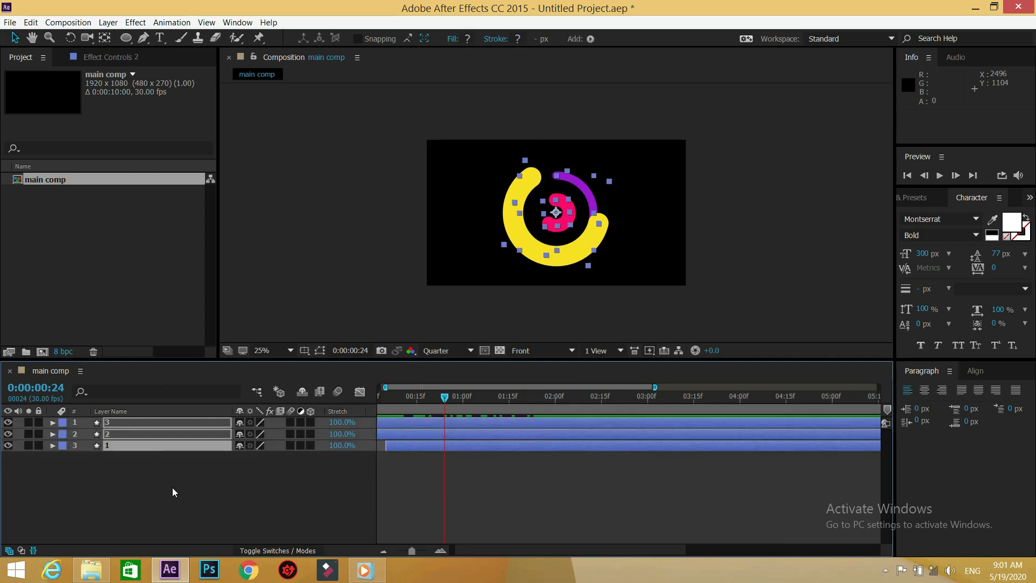
pyautogui.click(156, 500)
# Duplicate layer 1 and place the copy below it at the end of the layer stack.
pyautogui.click(137, 444)
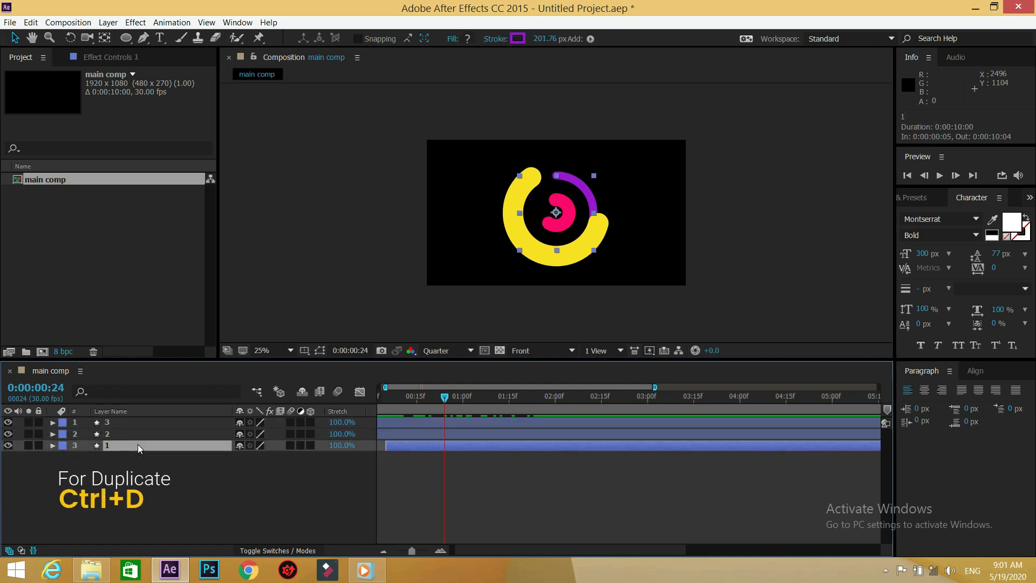
pyautogui.hotkey('ctrl', 'd')
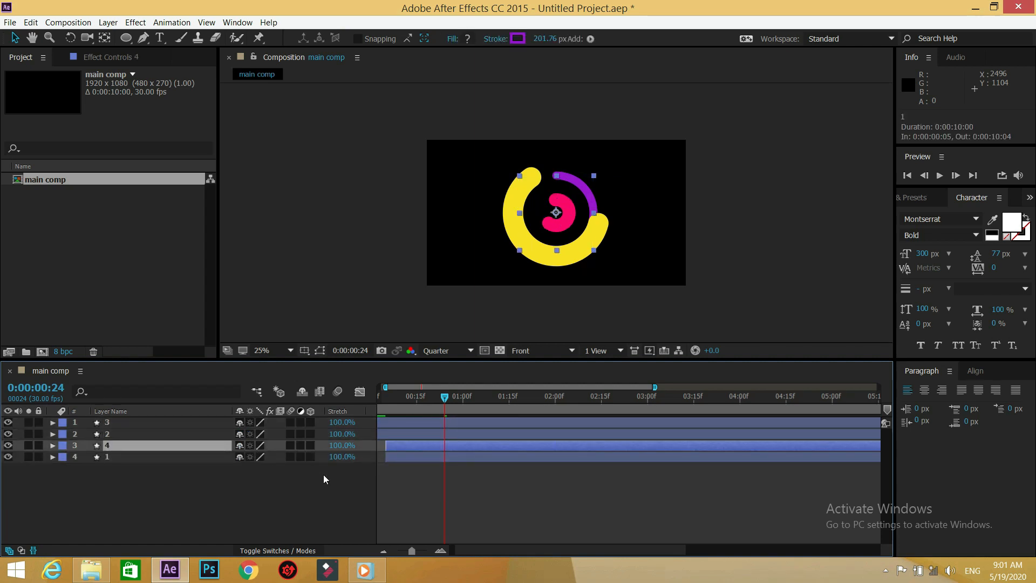
pyautogui.moveTo(184, 471); pyautogui.dragTo(181, 478)
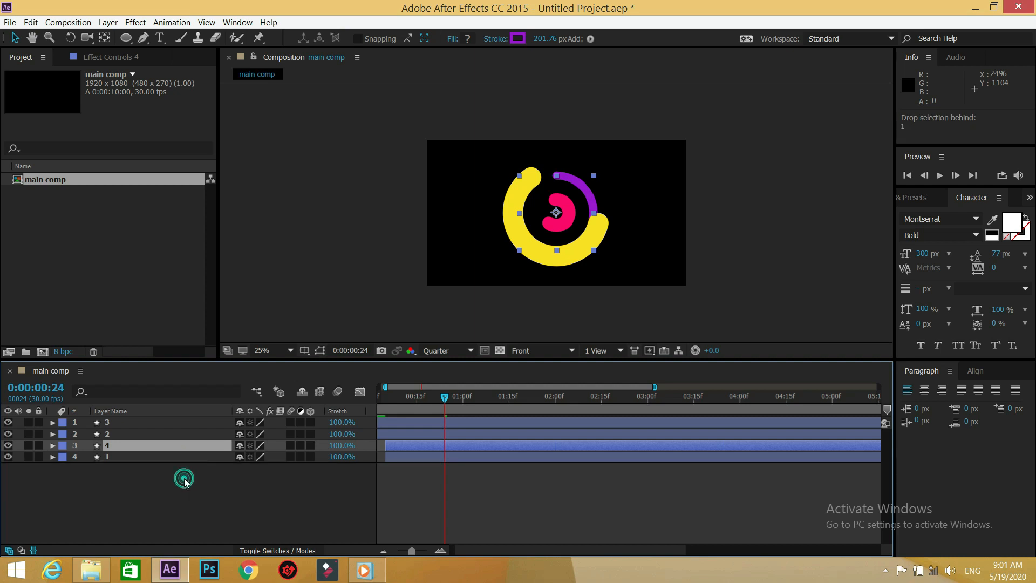
# Shift layer 4 to start at 0:00:00:00 and scrub from the beginning to 0:00:00:24 to check it.
pyautogui.doubleClick(396, 459)
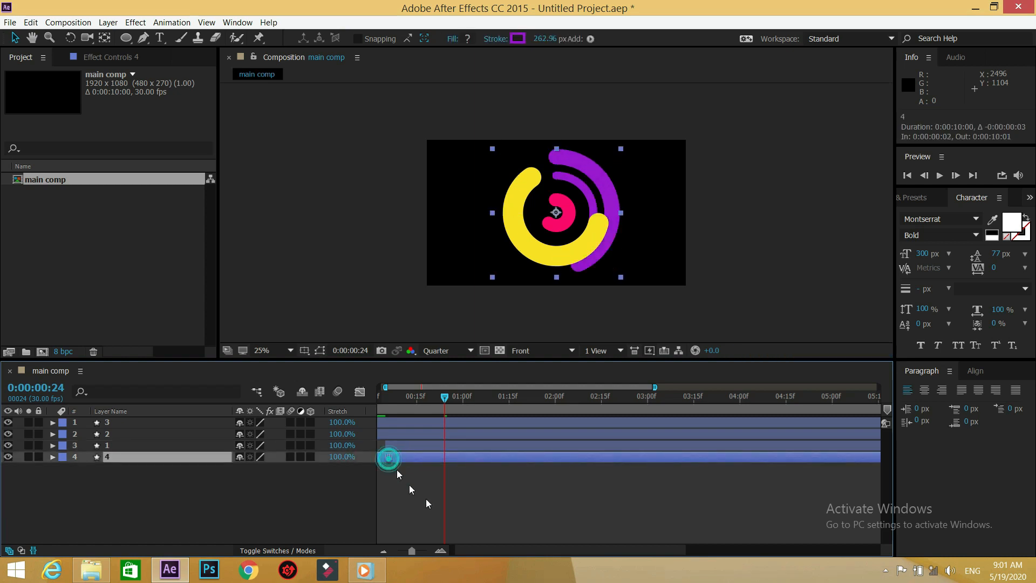
pyautogui.moveTo(413, 549); pyautogui.dragTo(418, 549)
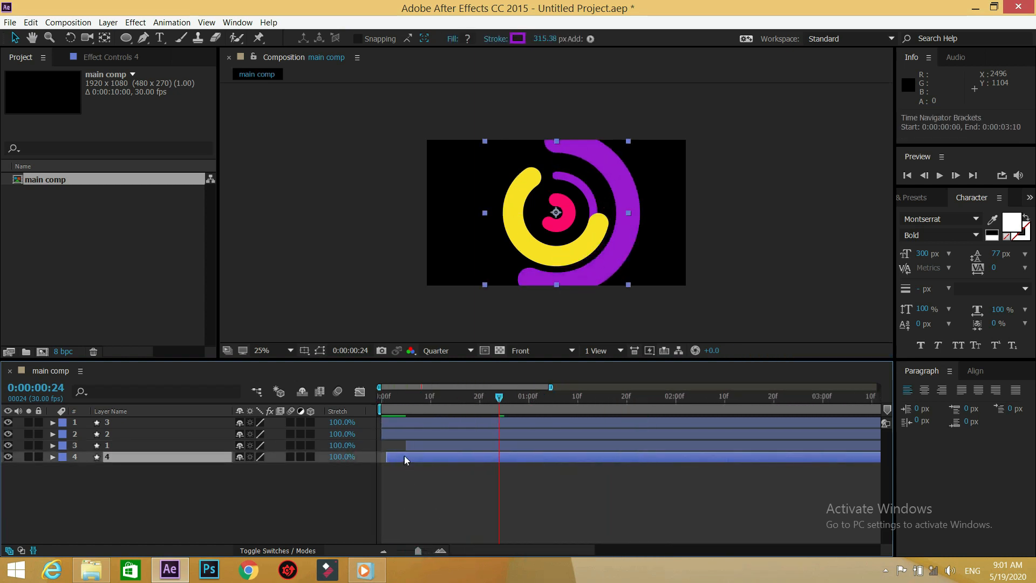
pyautogui.doubleClick(400, 457)
pyautogui.moveTo(399, 457); pyautogui.dragTo(393, 456)
pyautogui.click(389, 399)
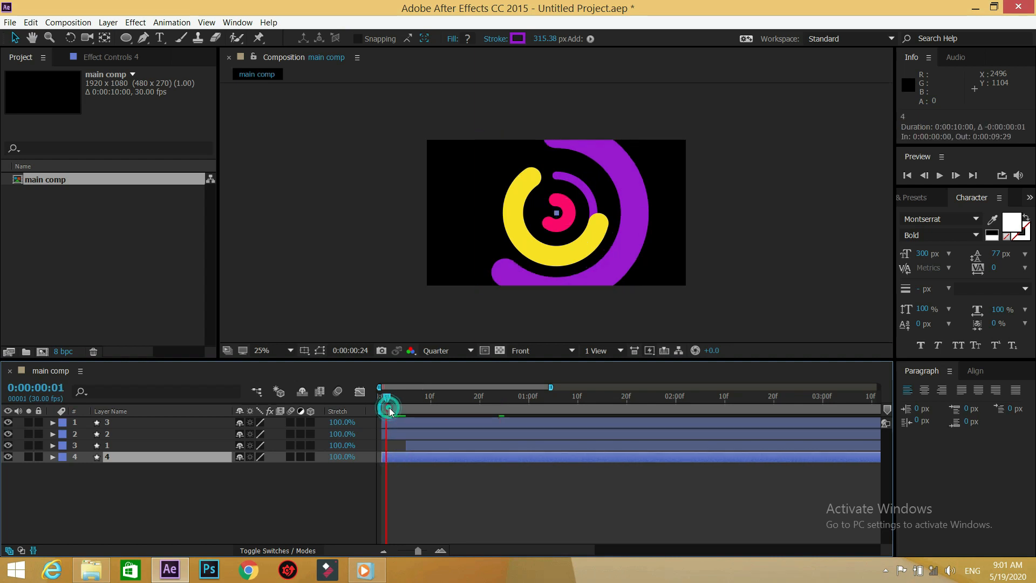
pyautogui.moveTo(389, 398); pyautogui.dragTo(501, 405)
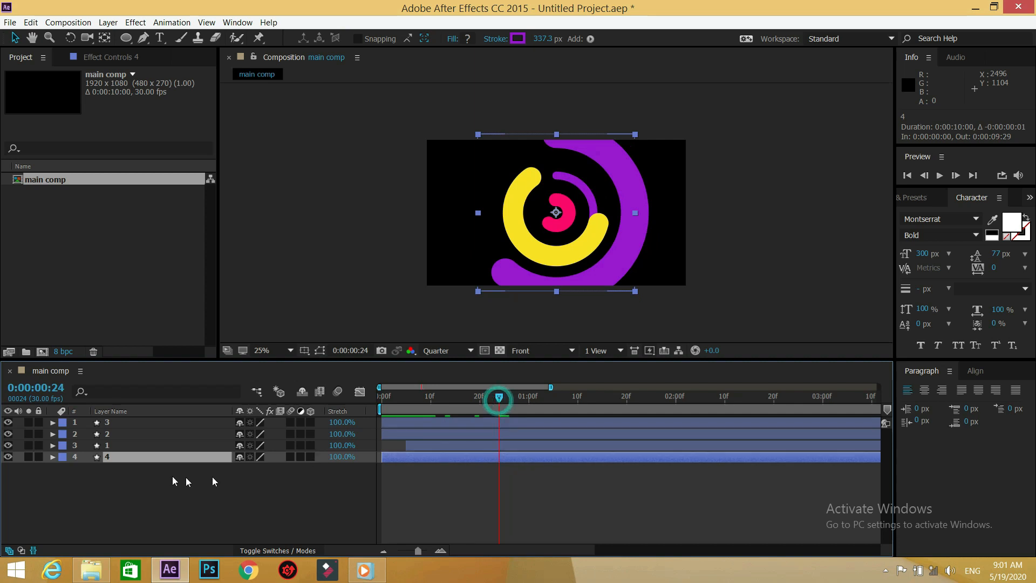
# Change the stroke color of layer 4 to turquoise 18EBBB.
pyautogui.click(172, 460)
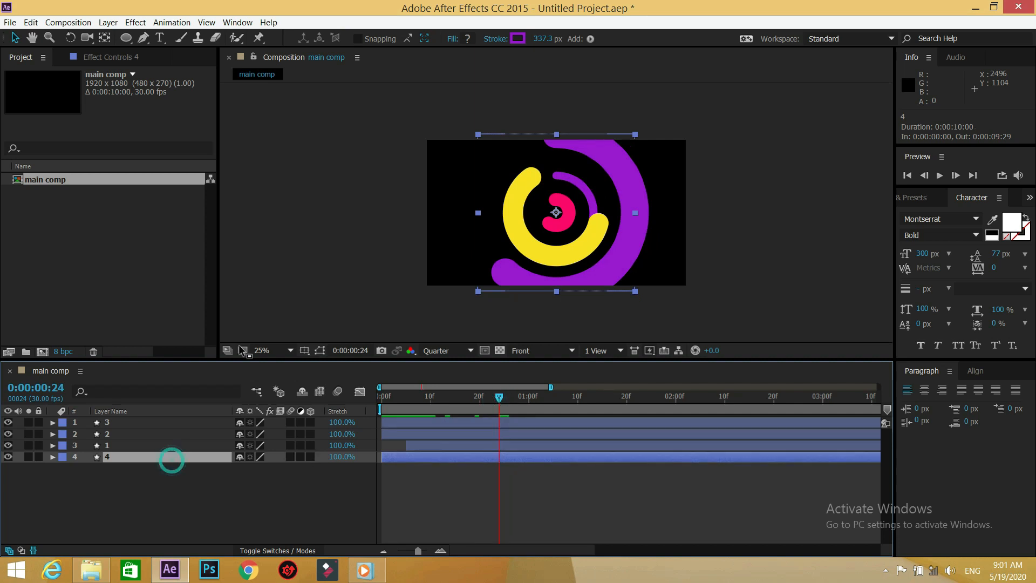
pyautogui.click(516, 39)
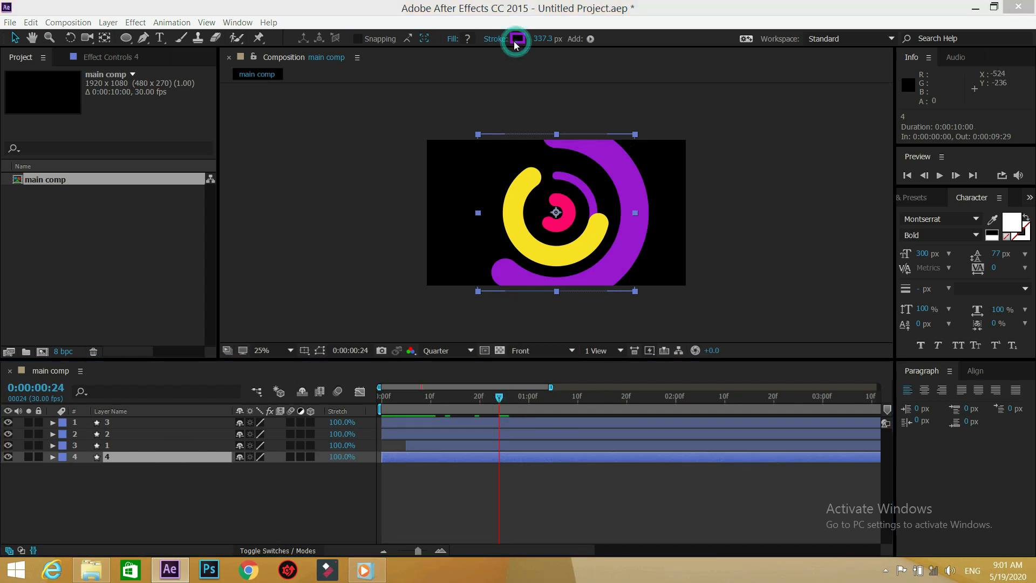
pyautogui.click(545, 293)
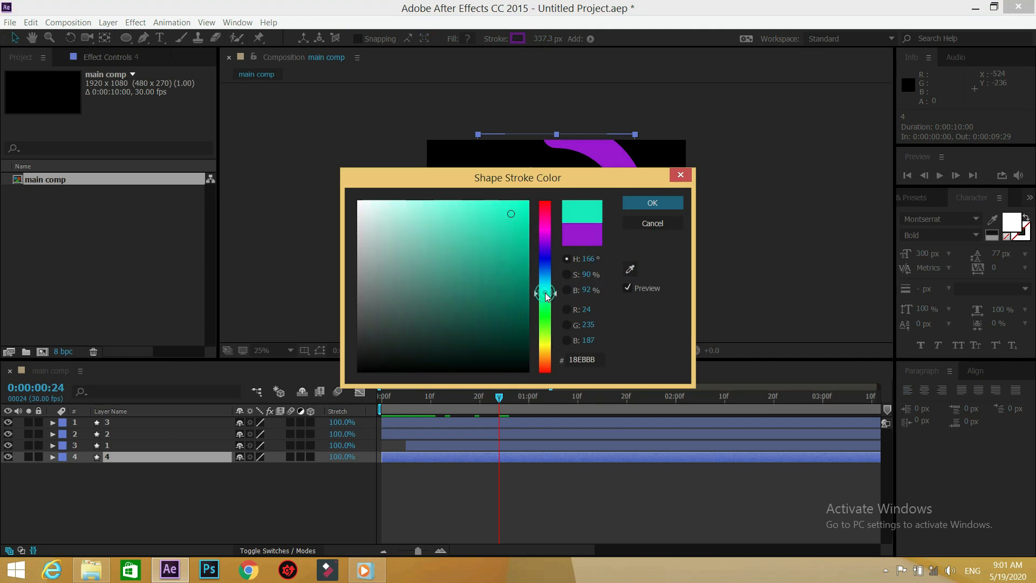
pyautogui.click(647, 203)
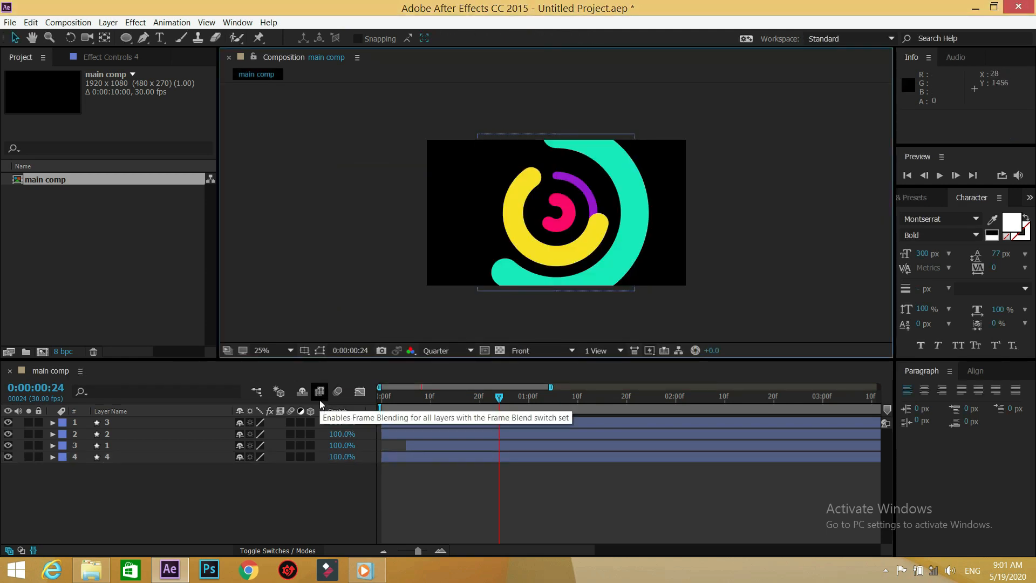
# Link the Ellipse Path 1 size dimensions of layer 4, set them to 1490, and scrub back to 0:00:00:18.
pyautogui.click(83, 467)
pyautogui.click(53, 457)
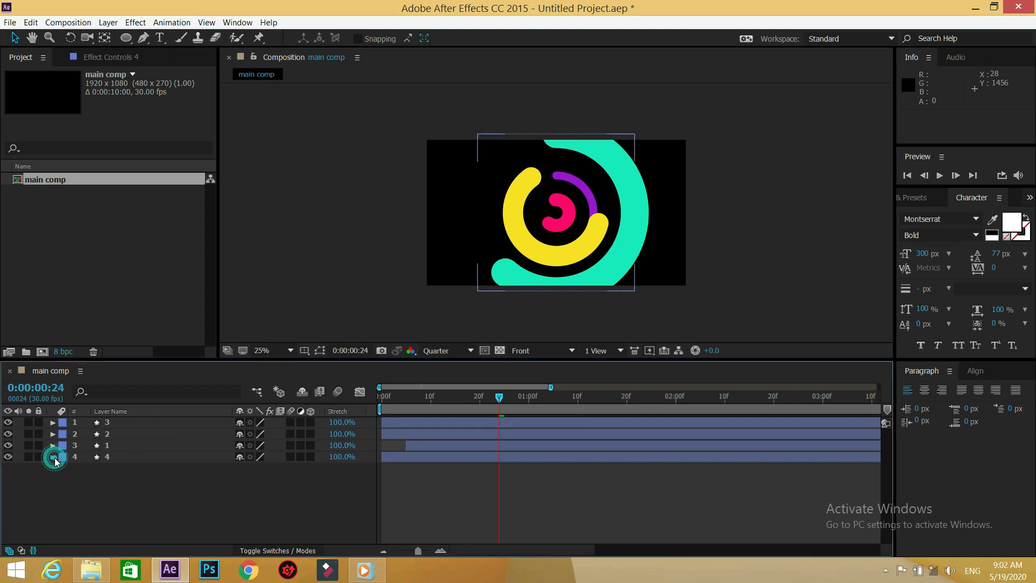
pyautogui.click(64, 468)
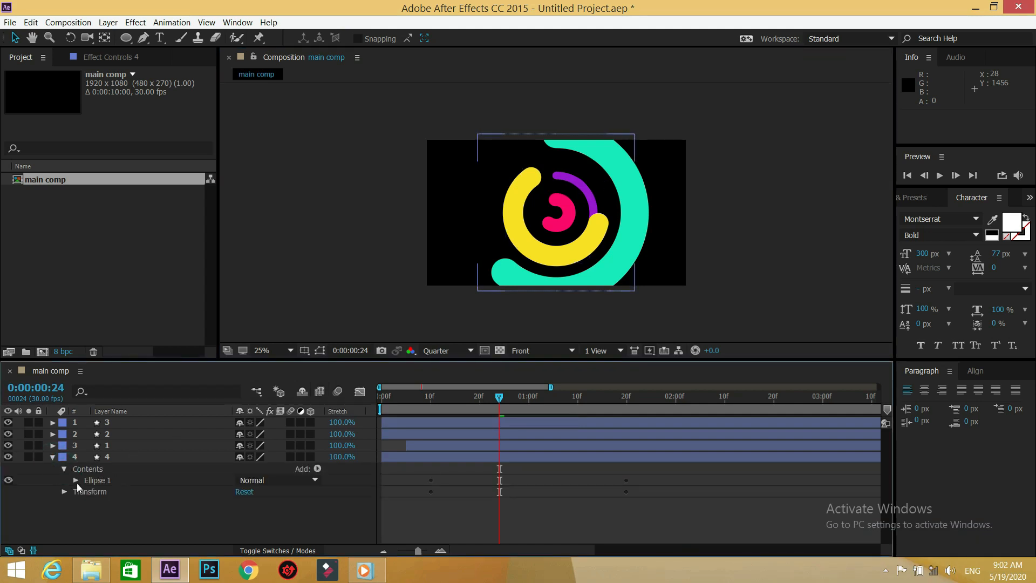
pyautogui.click(75, 481)
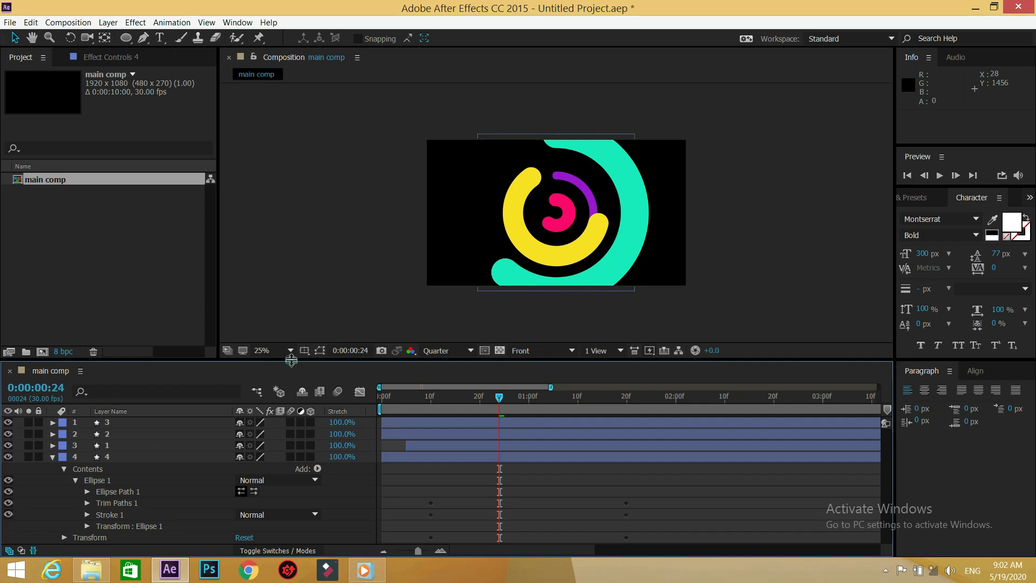
pyautogui.moveTo(292, 367); pyautogui.dragTo(295, 335)
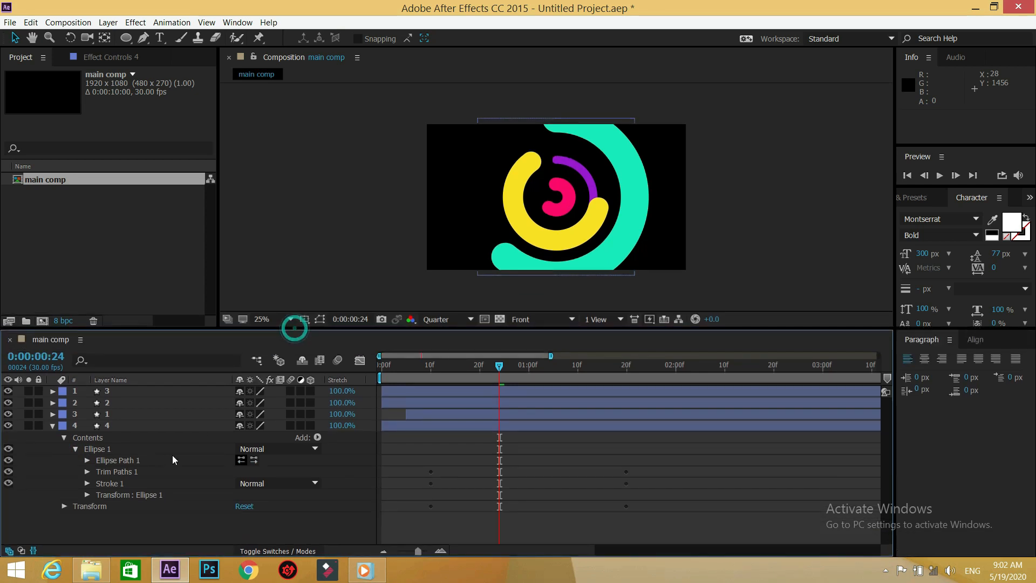
pyautogui.click(87, 460)
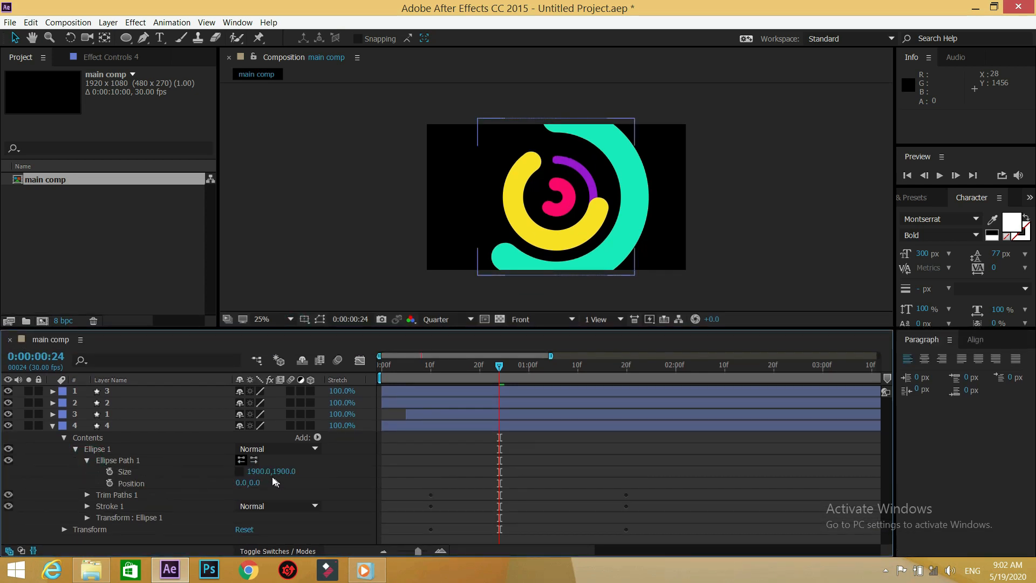
pyautogui.click(241, 474)
pyautogui.click(259, 471)
pyautogui.write('1490')
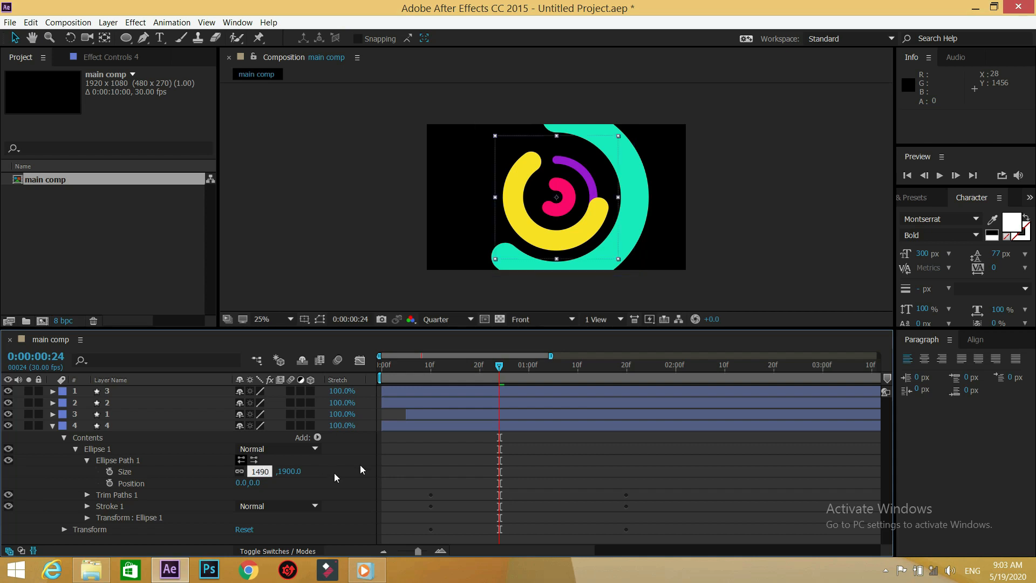
pyautogui.press('Return')
pyautogui.moveTo(498, 368); pyautogui.dragTo(470, 372)
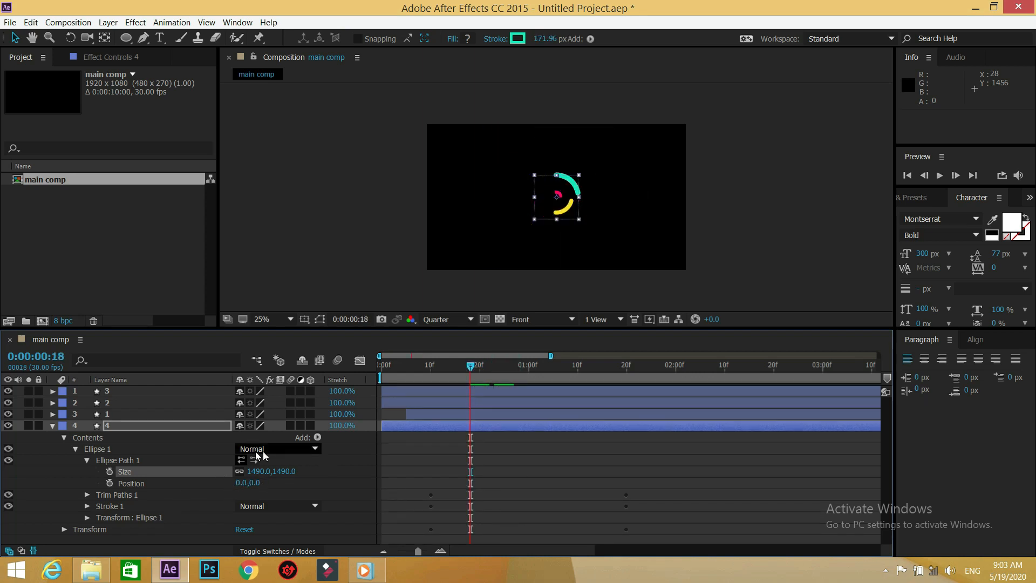
# Collapse layer 4's shape properties, set its Rotation to 225°, and check the result at 0:00:00:23.
pyautogui.scroll(2, 579, 254)
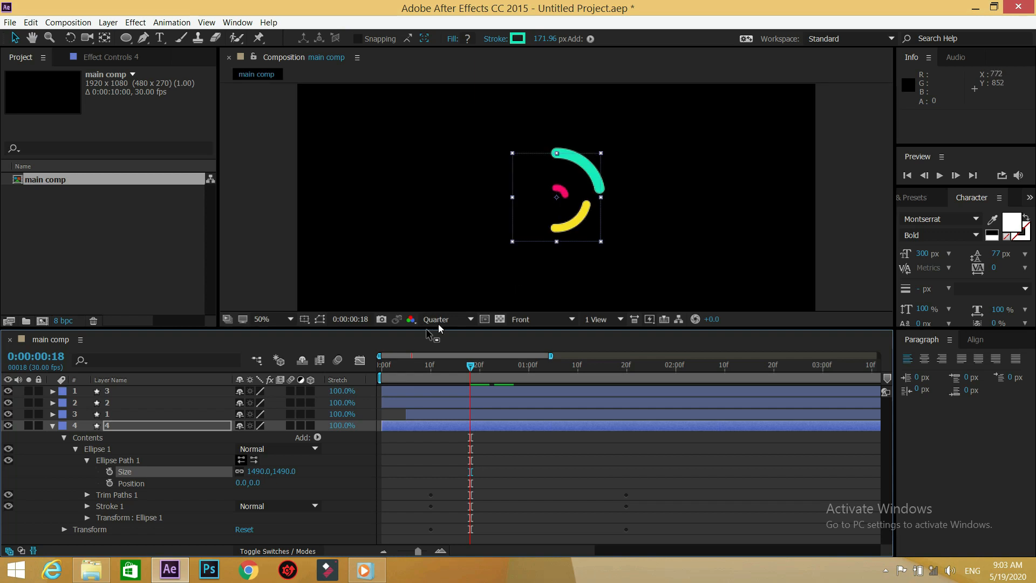
pyautogui.click(279, 321)
pyautogui.click(275, 334)
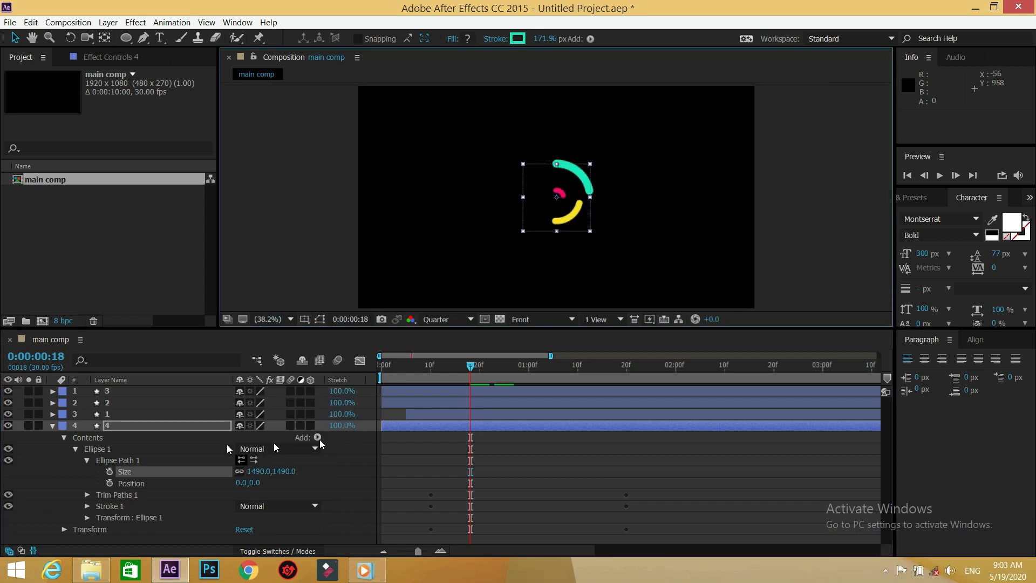
pyautogui.click(52, 426)
pyautogui.doubleClick(137, 425)
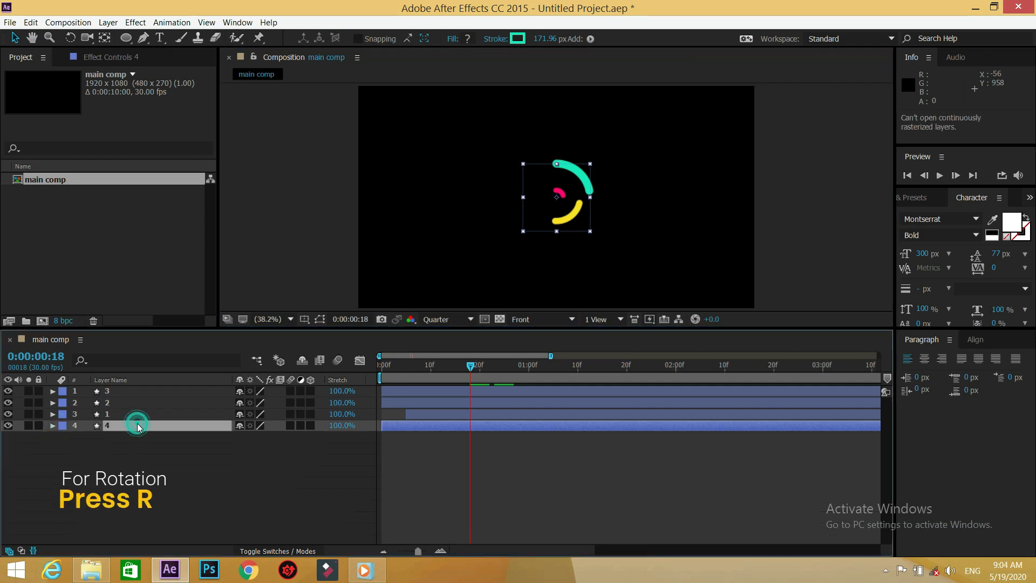
pyautogui.press('r')
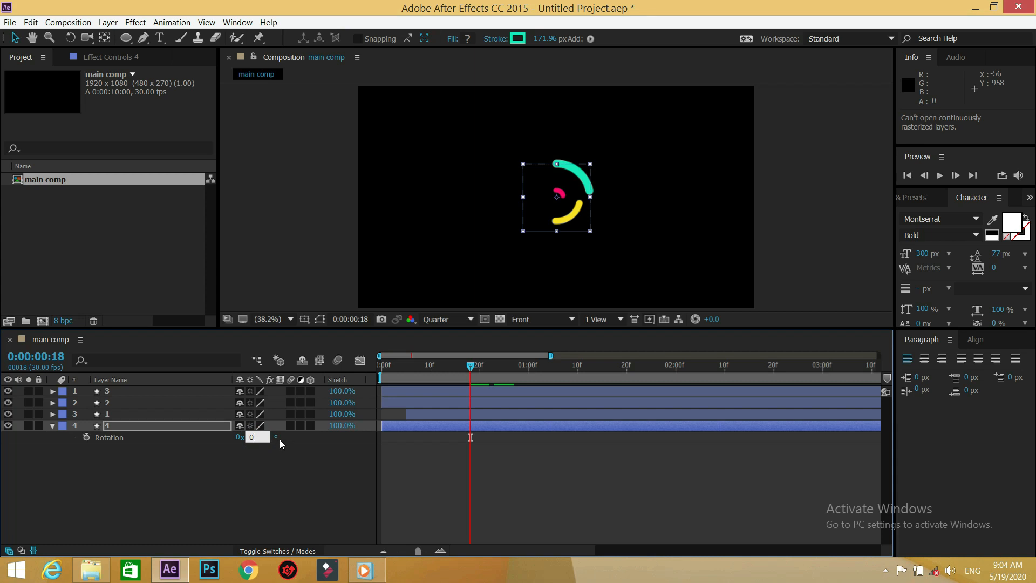
pyautogui.write('225')
pyautogui.press('Return')
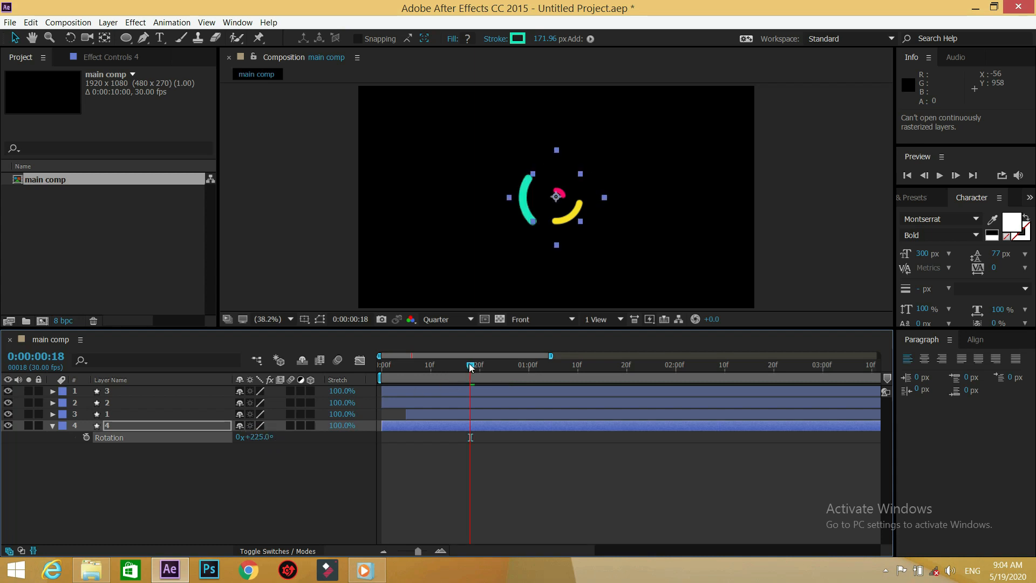
pyautogui.click(507, 365)
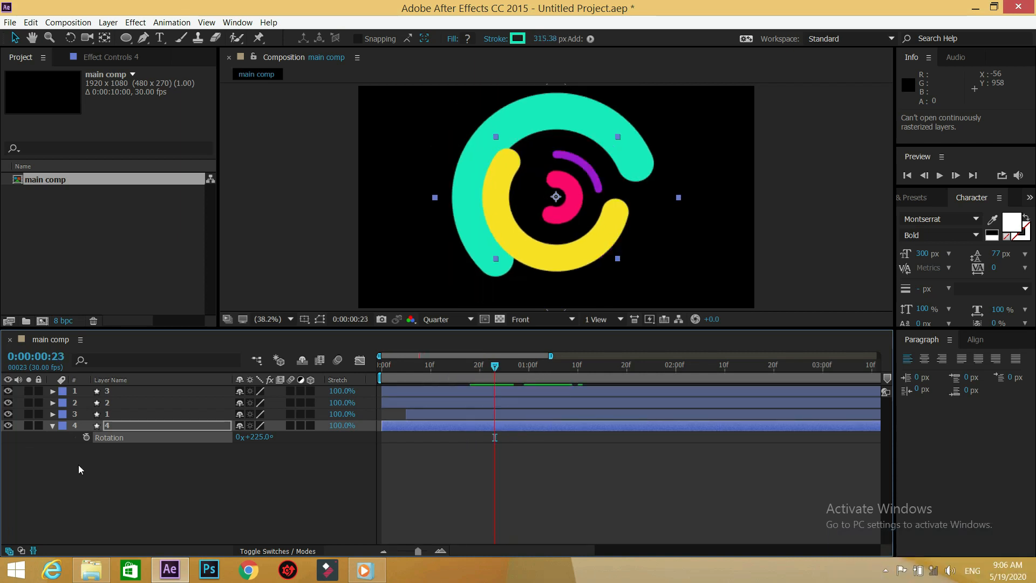
# Duplicate layer 3 and change the stroke color of the copy, layer 5, to green 38FA06.
pyautogui.click(78, 465)
pyautogui.click(122, 390)
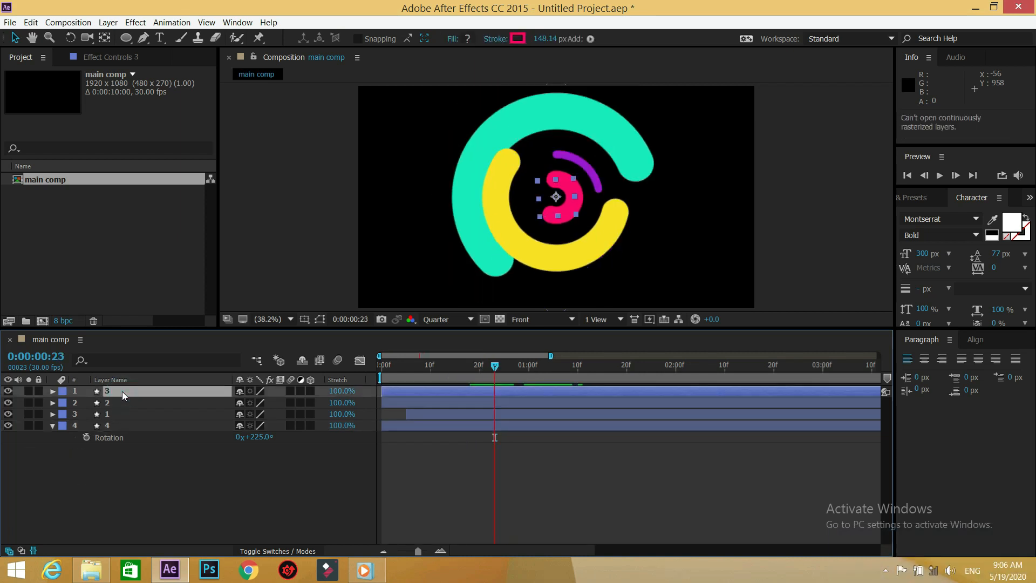
pyautogui.hotkey('ctrl', 'd')
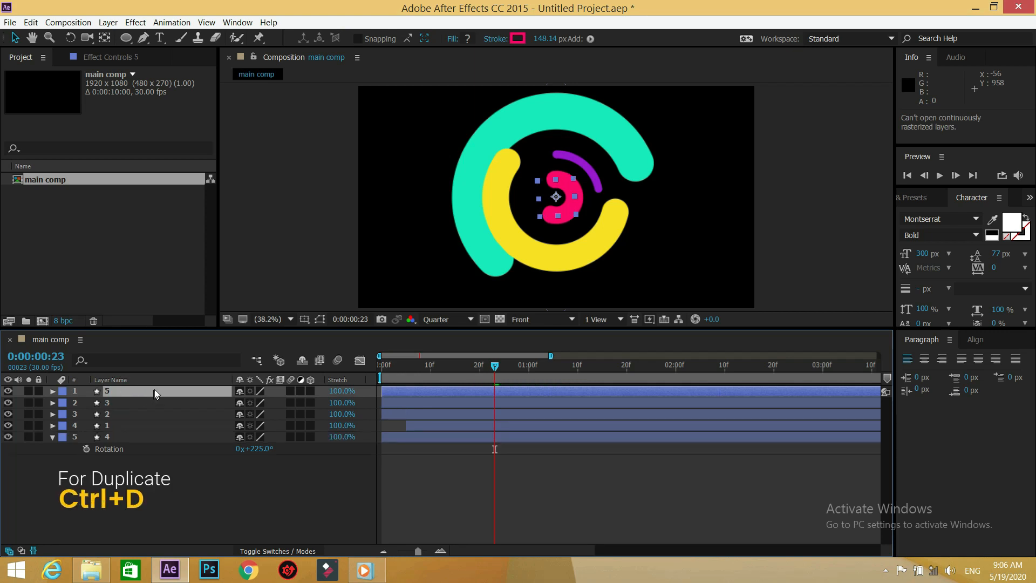
pyautogui.click(525, 40)
pyautogui.click(545, 259)
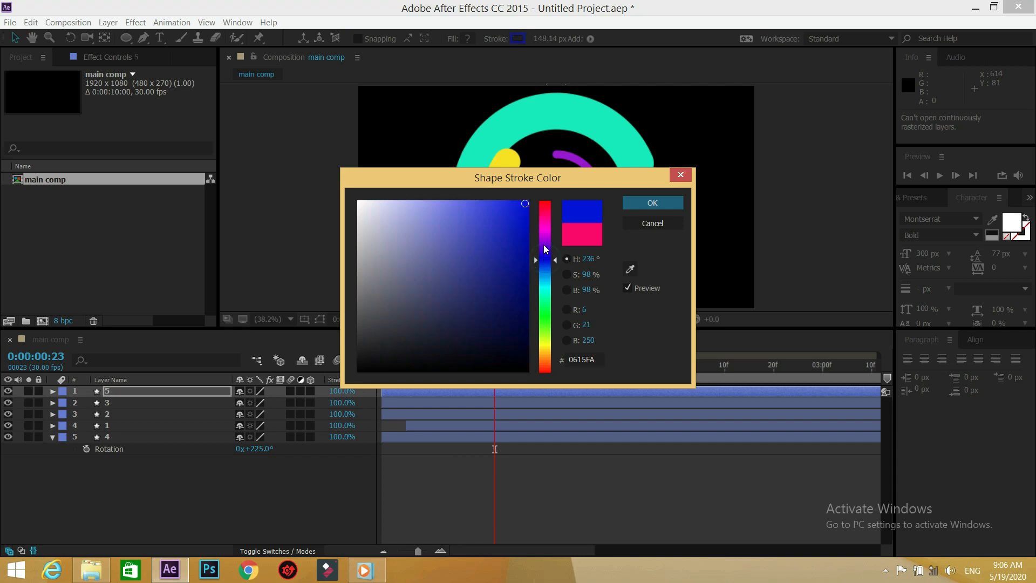
pyautogui.click(543, 238)
pyautogui.click(543, 278)
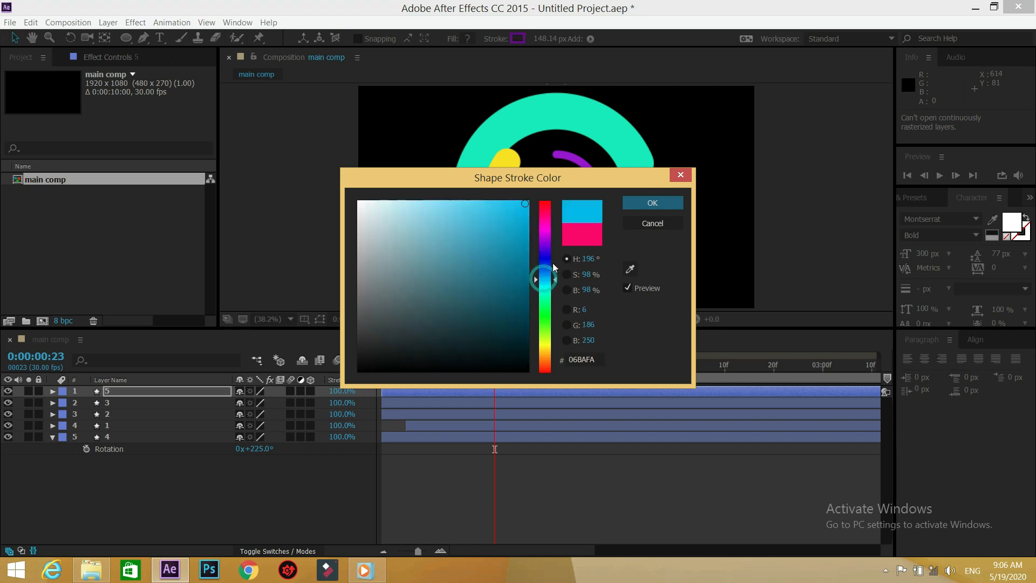
pyautogui.click(539, 274)
pyautogui.click(542, 321)
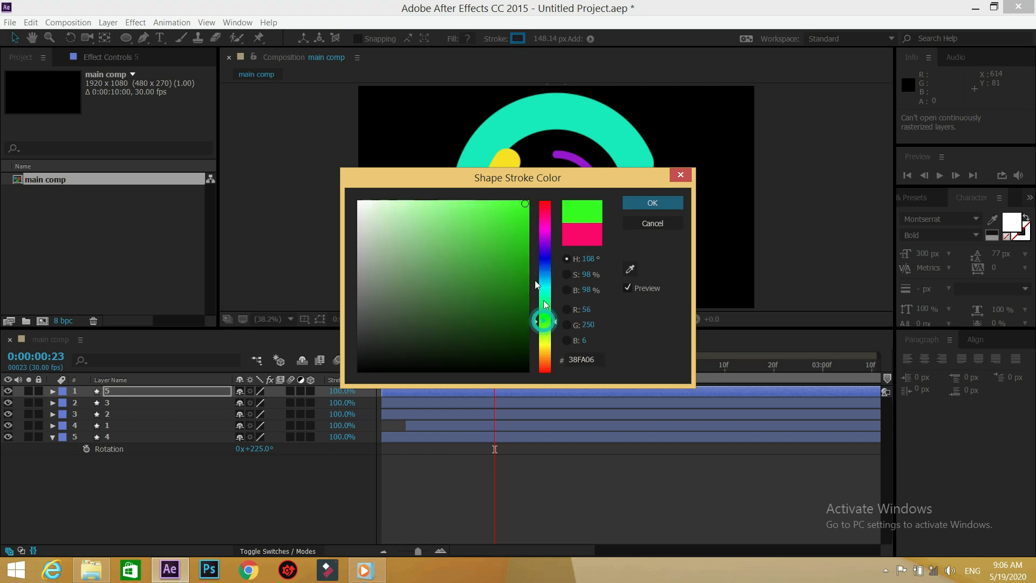
pyautogui.click(627, 203)
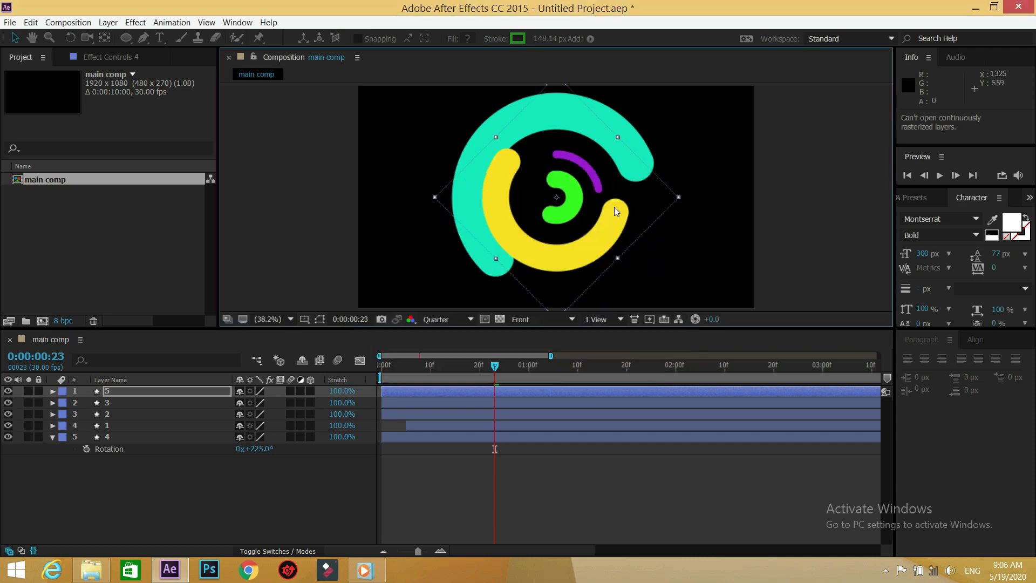
# Move layer 5 beneath layer 4 in the layer stack and collapse layer 4's properties.
pyautogui.click(614, 208)
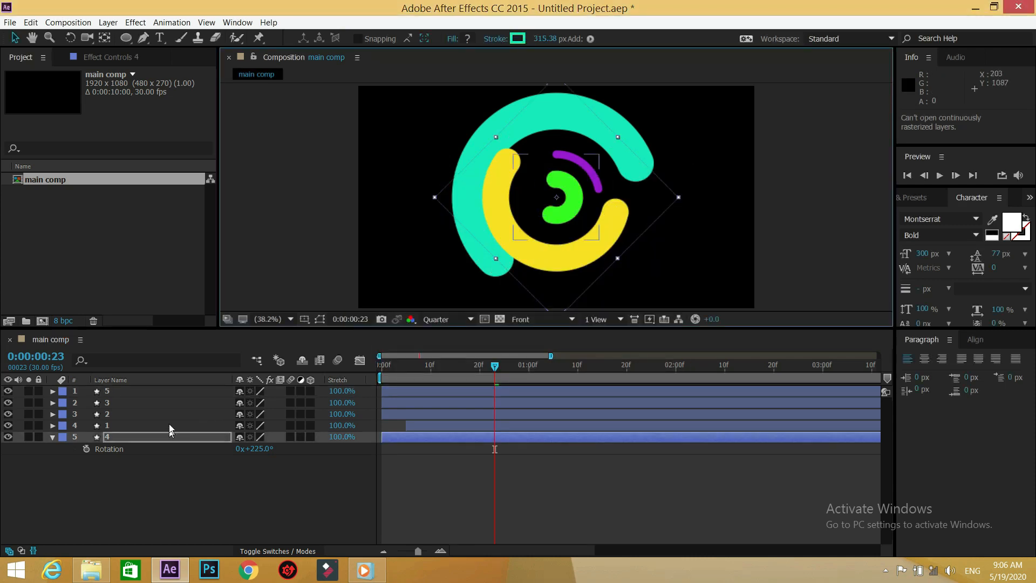
pyautogui.click(170, 389)
pyautogui.moveTo(183, 390); pyautogui.dragTo(182, 471)
pyautogui.click(182, 472)
pyautogui.click(50, 427)
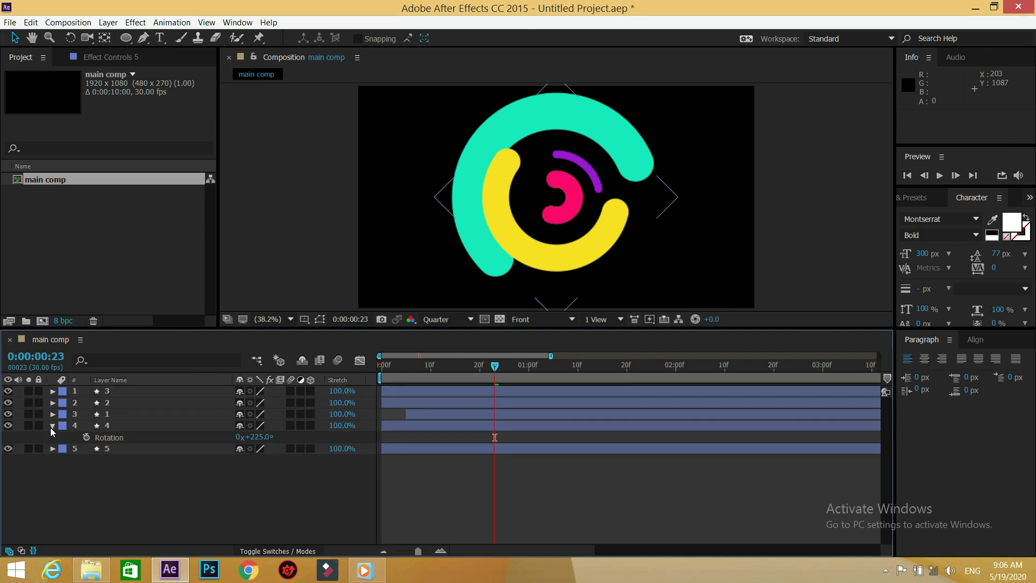
pyautogui.click(52, 426)
pyautogui.click(199, 455)
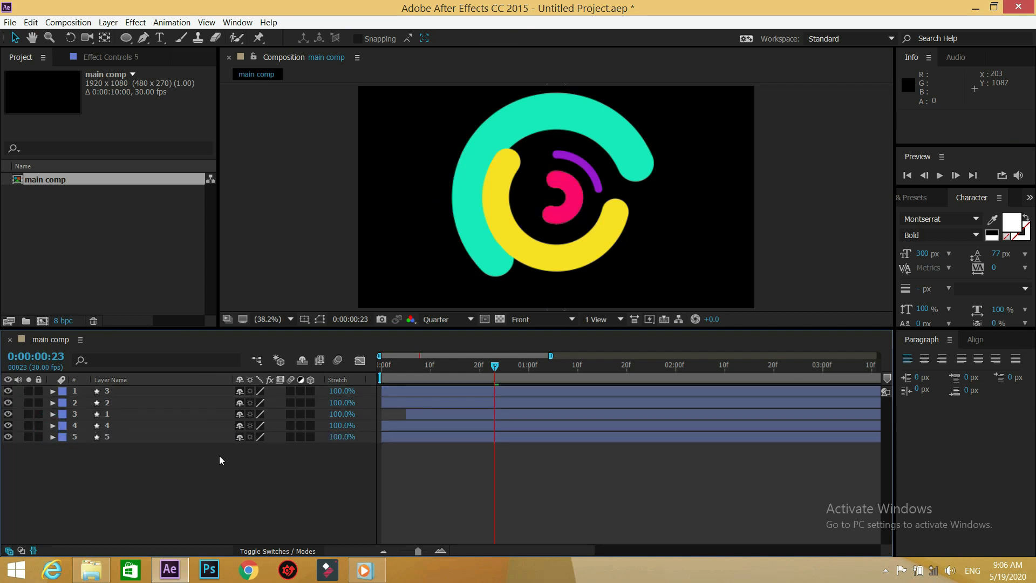
# Change the label color of layer 5 to Red.
pyautogui.click(114, 439)
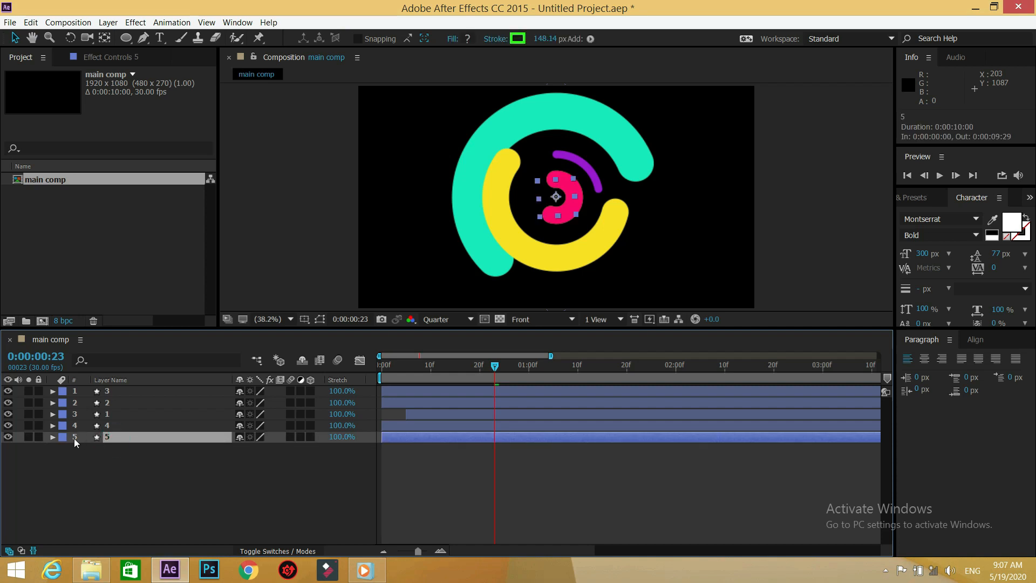
pyautogui.click(63, 437)
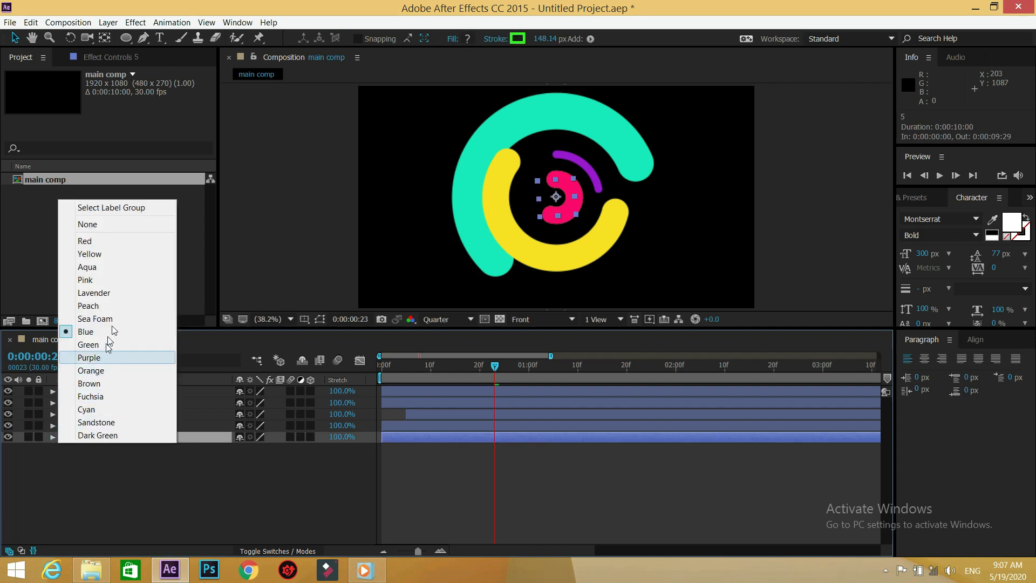
pyautogui.click(140, 241)
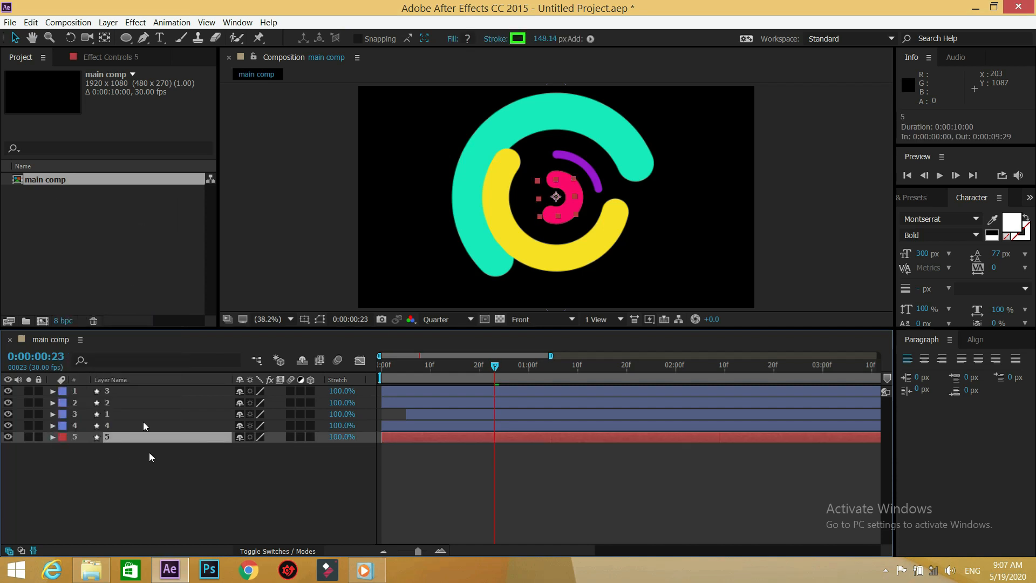
# Solo layer 5, reveal its keyframed properties, and set its Stroke Width keyframe at 0:00:01:20 to 300.
pyautogui.click(27, 436)
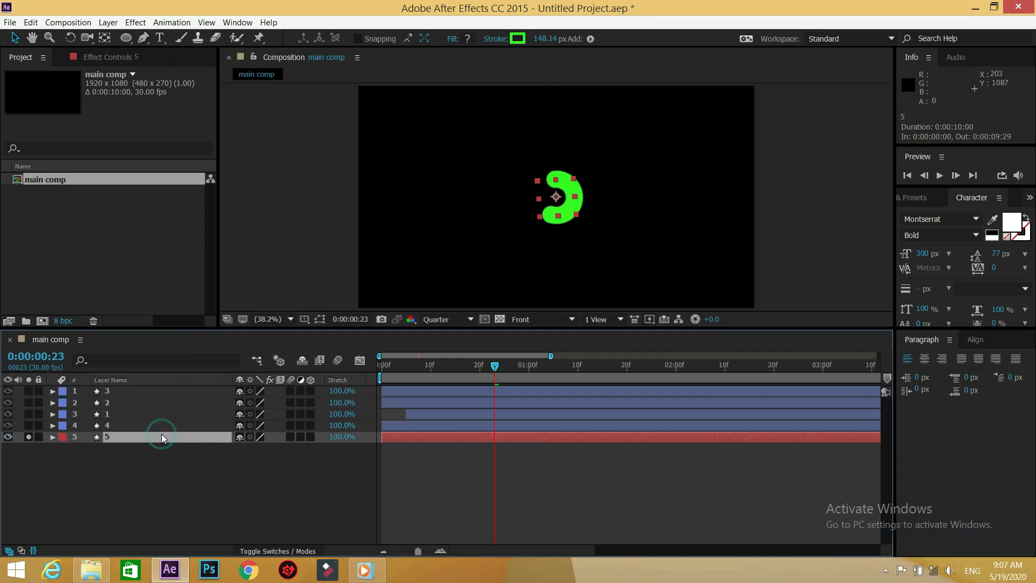
pyautogui.press('u')
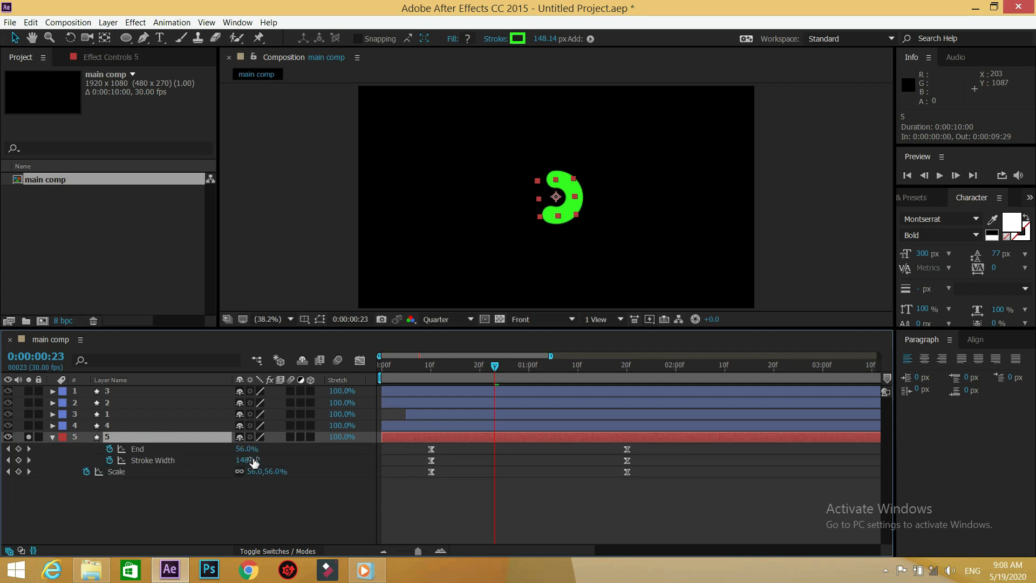
pyautogui.press('k')
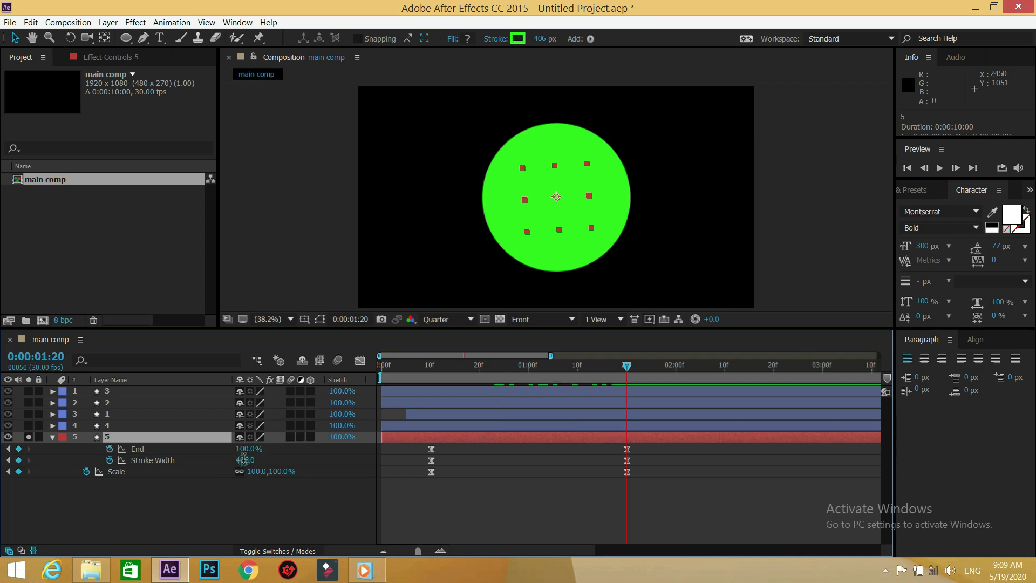
pyautogui.click(246, 459)
pyautogui.write('300')
pyautogui.click(317, 458)
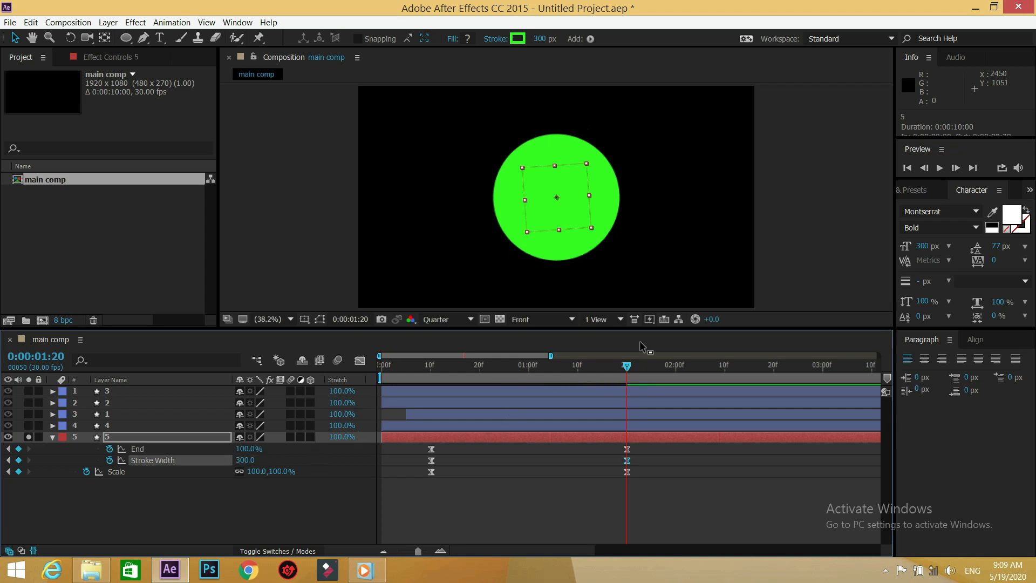
# Scrub back to 0:00:01:11, collapse layer 5's properties, and turn off its solo.
pyautogui.moveTo(626, 366)
pyautogui.mouseDown()
pyautogui.moveTo(535, 373)
pyautogui.moveTo(627, 378)
pyautogui.moveTo(582, 377)
pyautogui.mouseUp()
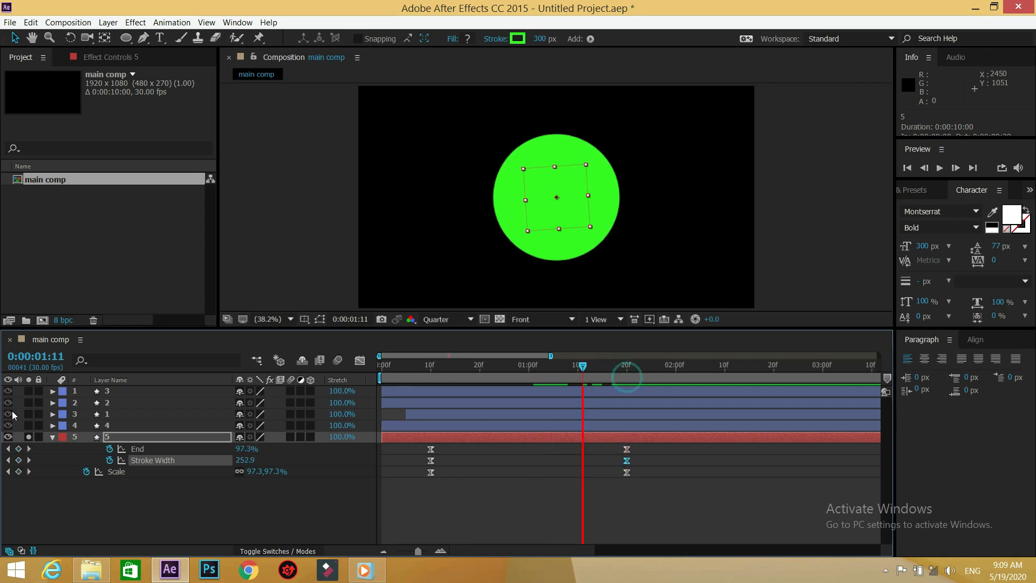
pyautogui.click(52, 437)
pyautogui.click(28, 437)
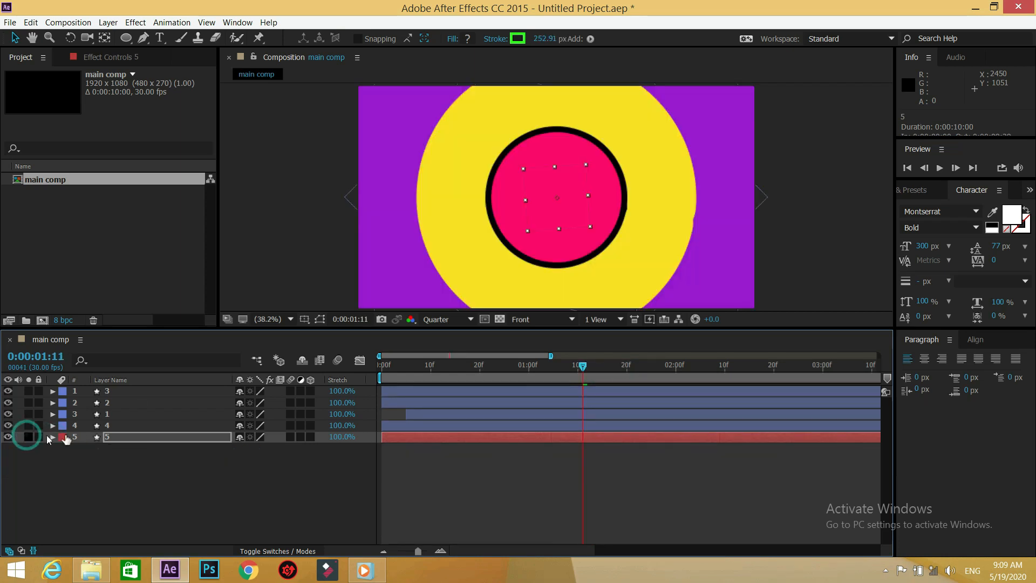
# Reveal layer 5's Scale and set its keyframe at 0:00:01:20 to 200%.
pyautogui.click(139, 435)
pyautogui.press('s')
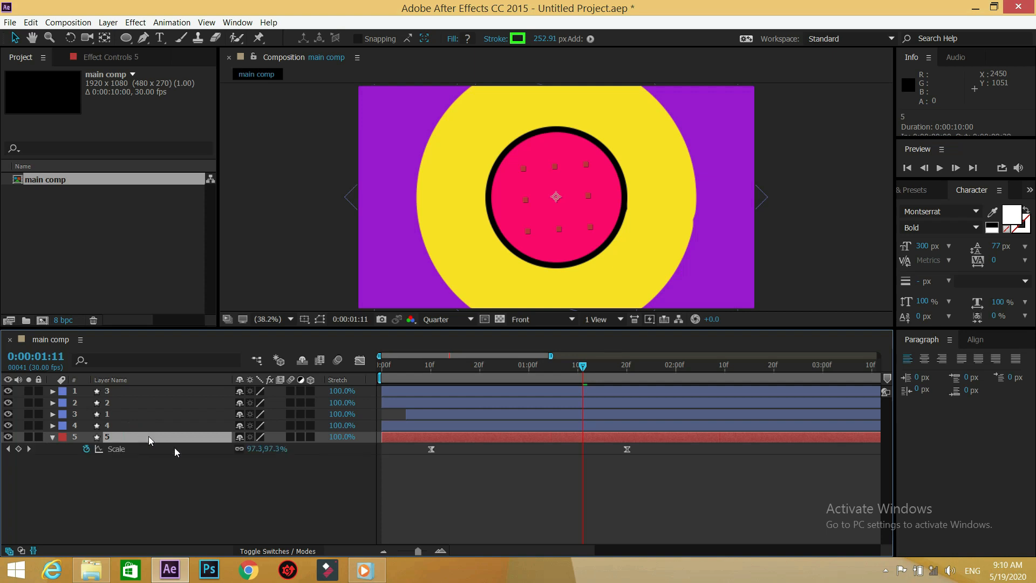
pyautogui.moveTo(583, 367); pyautogui.dragTo(627, 370)
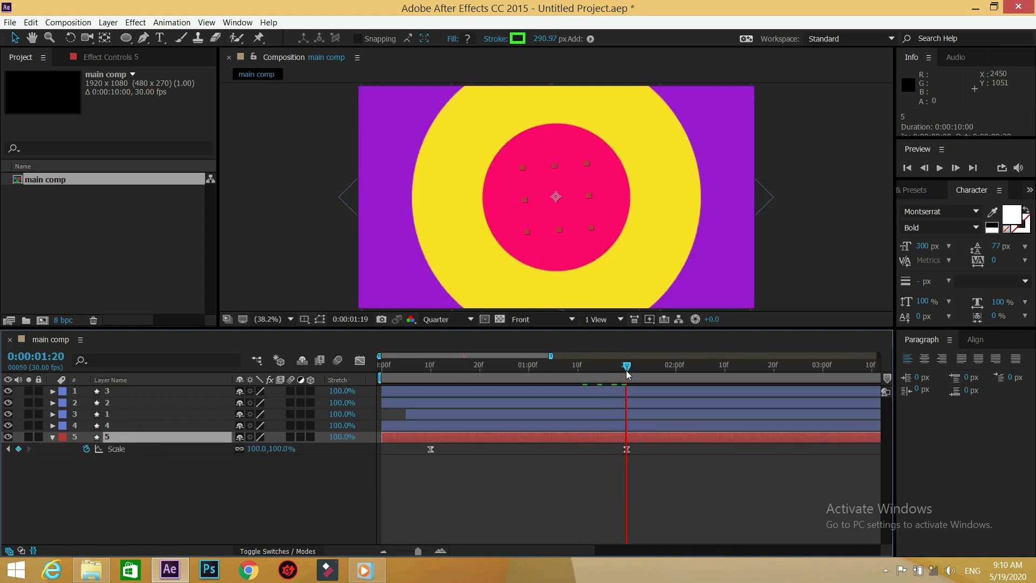
pyautogui.click(259, 449)
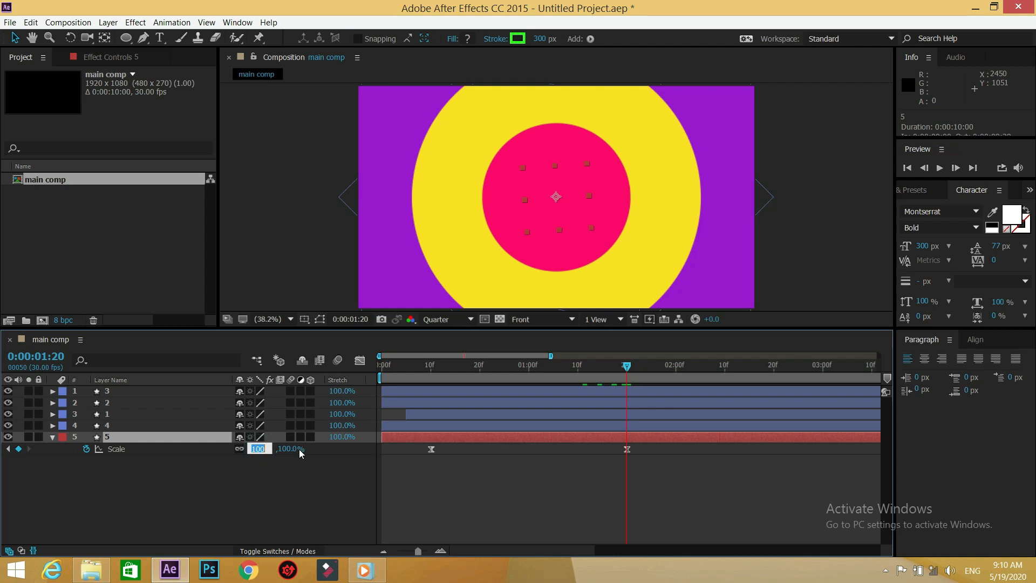
pyautogui.press('Return')
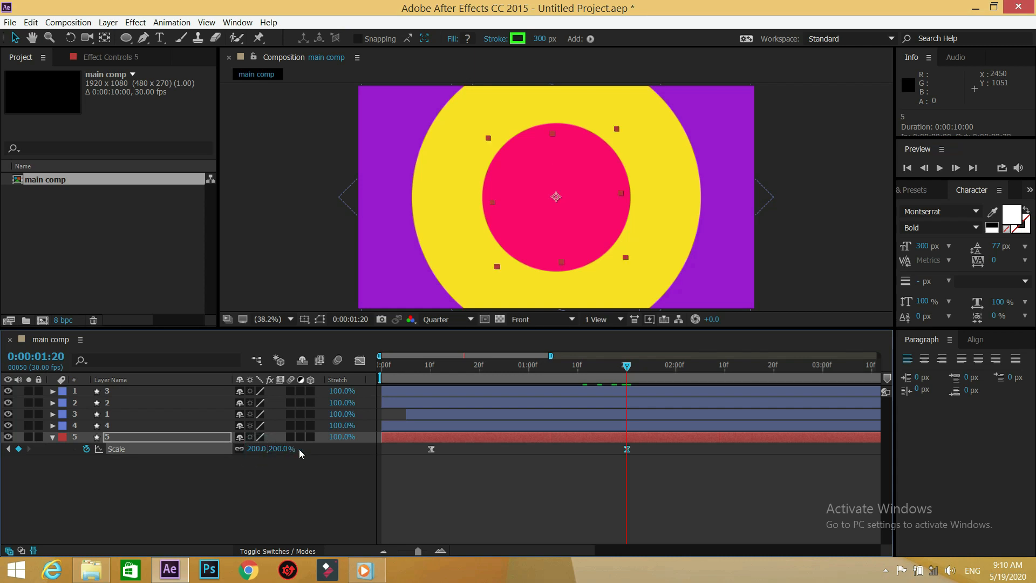
# Set layer 5's Rotation to 64°, scrub to 0:00:01:21 to check it, and collapse the layer's properties.
pyautogui.doubleClick(162, 437)
pyautogui.press('r')
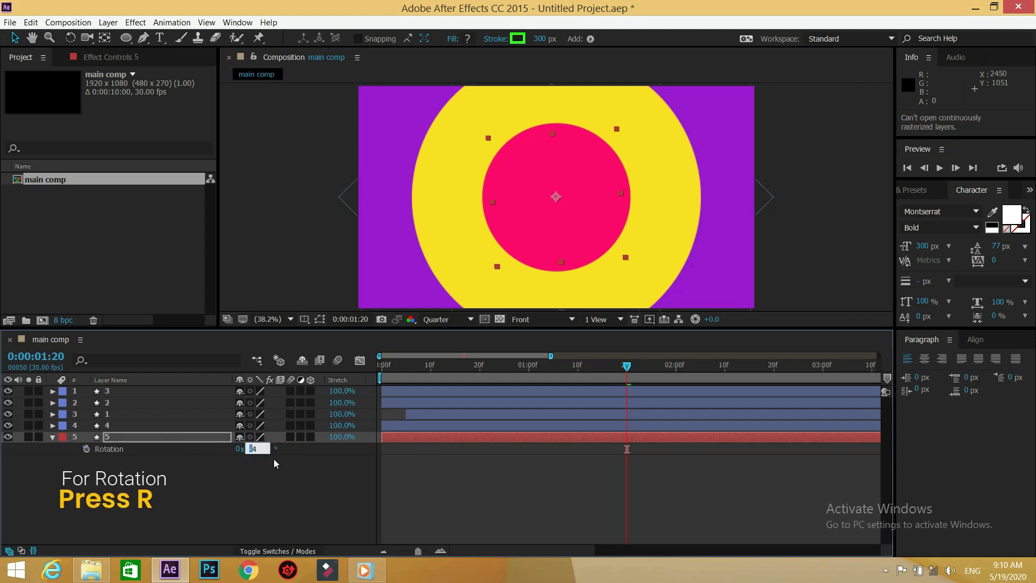
pyautogui.write('64')
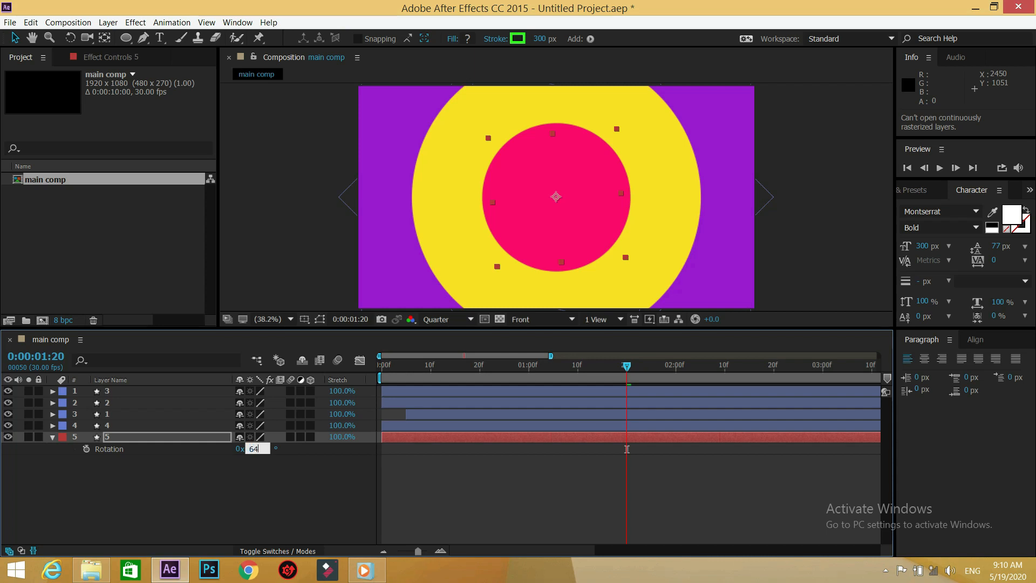
pyautogui.press('Return')
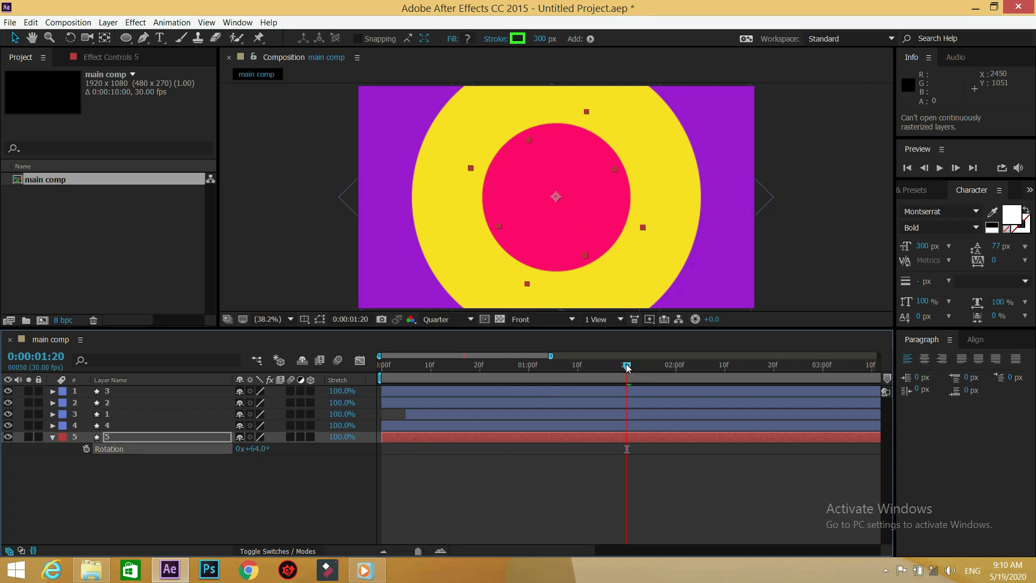
pyautogui.moveTo(627, 367)
pyautogui.mouseDown()
pyautogui.moveTo(444, 380)
pyautogui.moveTo(629, 378)
pyautogui.mouseUp()
pyautogui.click(53, 438)
pyautogui.click(52, 439)
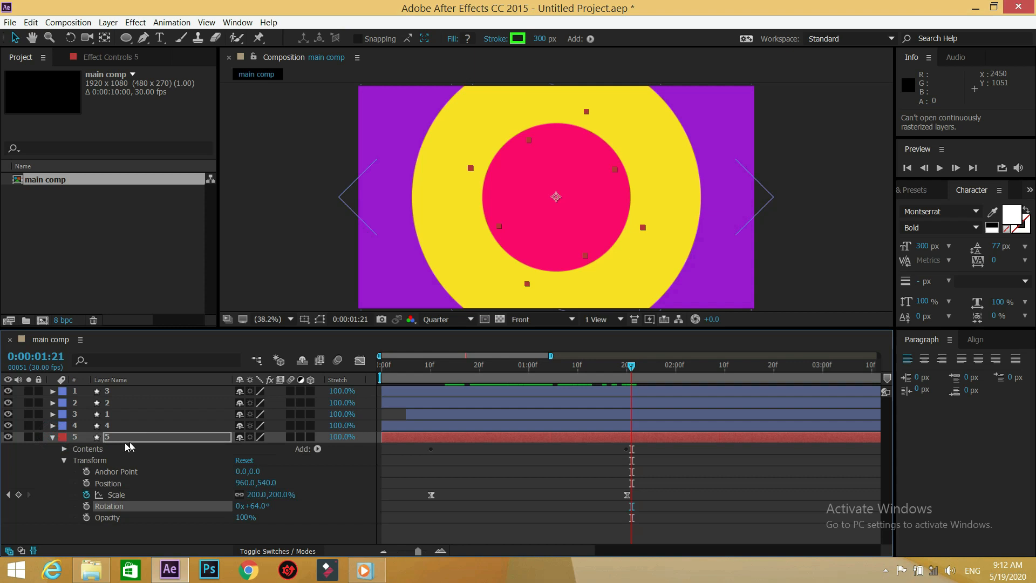
pyautogui.click(52, 438)
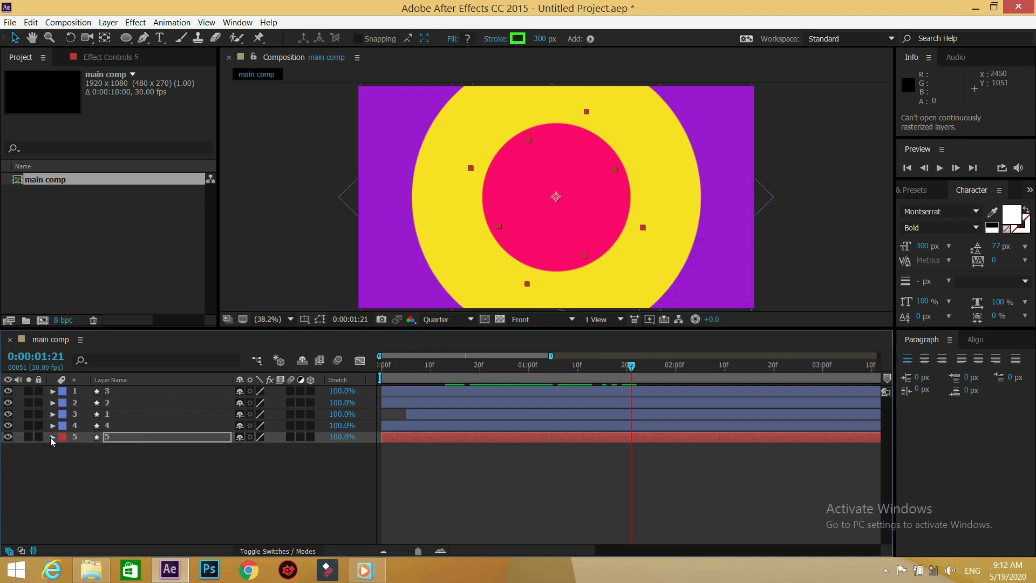
# Trim the out points of layers 4 and 5 to 0:00:01:23.
pyautogui.keyDown('shift'); pyautogui.click(125, 430); pyautogui.keyUp('shift')
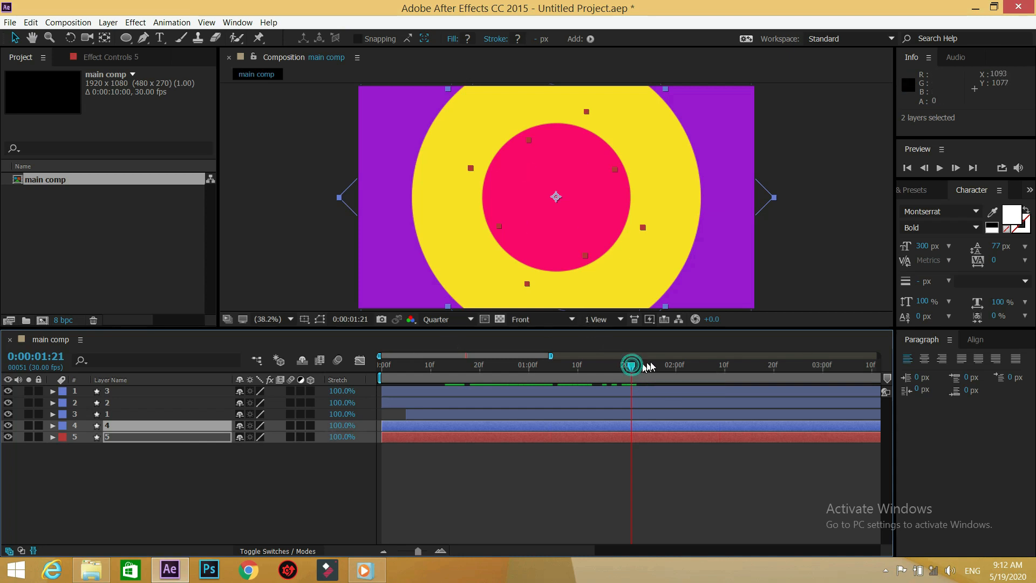
pyautogui.moveTo(632, 365)
pyautogui.mouseDown()
pyautogui.moveTo(681, 365)
pyautogui.moveTo(641, 365)
pyautogui.mouseUp()
pyautogui.hotkey('alt', ']')
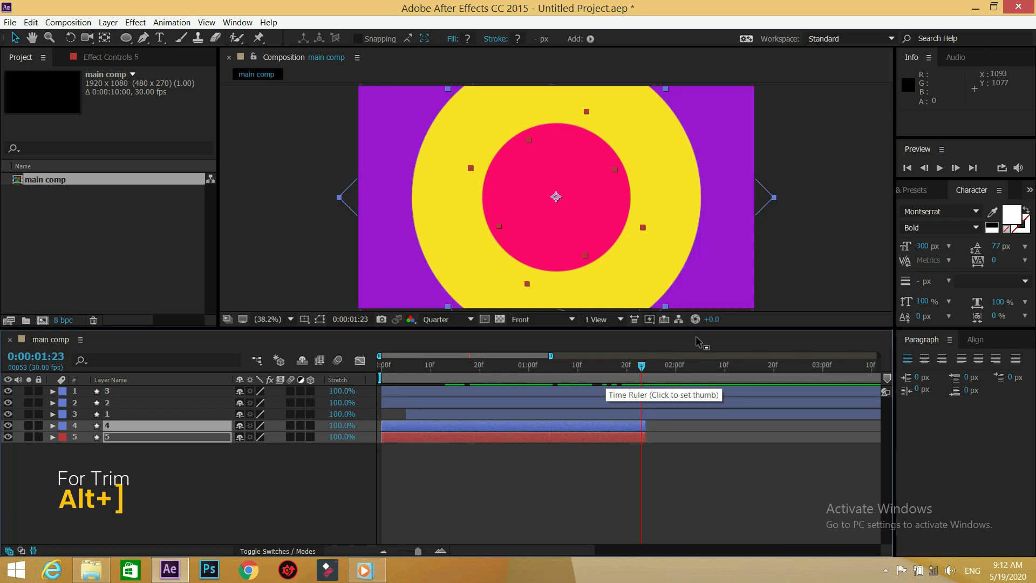
pyautogui.click(154, 473)
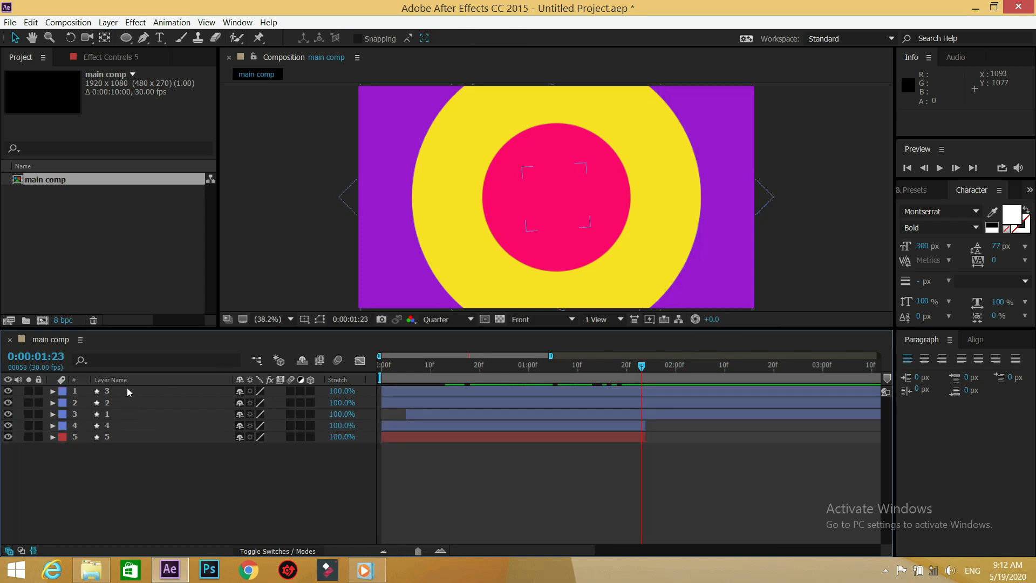
# Add Scale keyframes to layers 3, 2 and 1 at 0:00:02:00, and move the current time to 0:00:02:20.
pyautogui.click(128, 388)
pyautogui.keyDown('shift'); pyautogui.click(125, 402); pyautogui.keyUp('shift')
pyautogui.keyDown('shift'); pyautogui.click(128, 413); pyautogui.keyUp('shift')
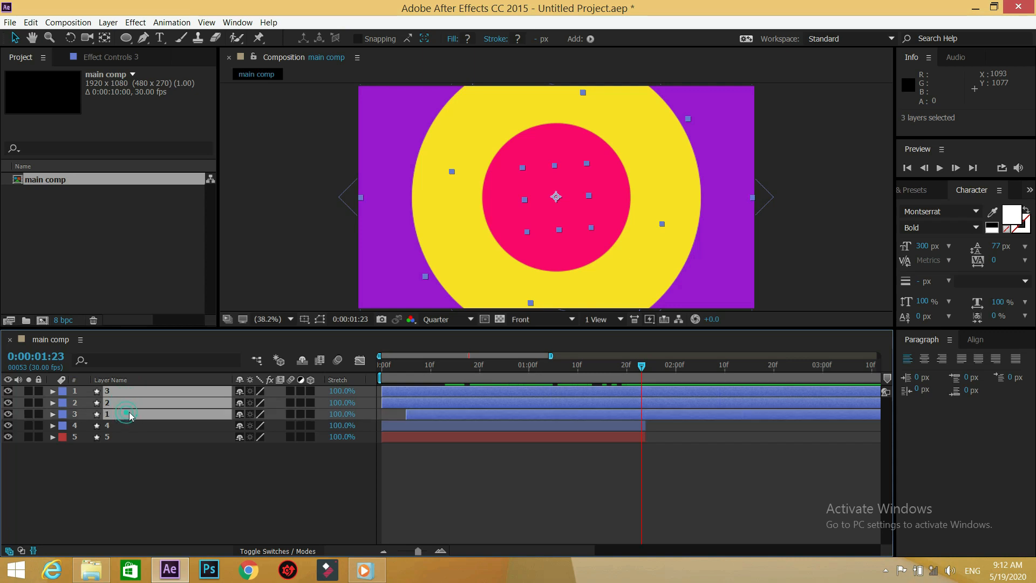
pyautogui.press('s')
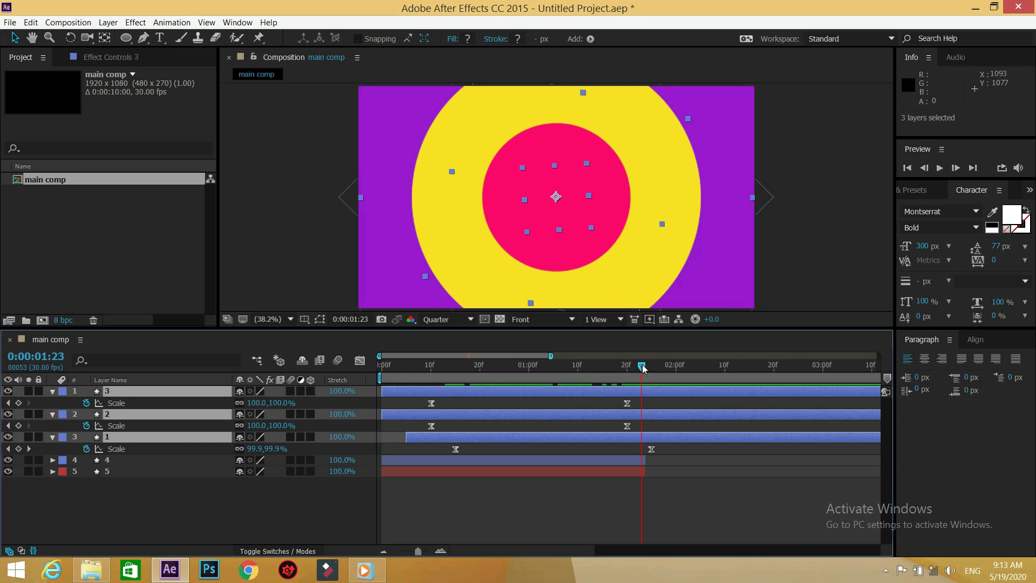
pyautogui.moveTo(642, 367); pyautogui.dragTo(678, 368)
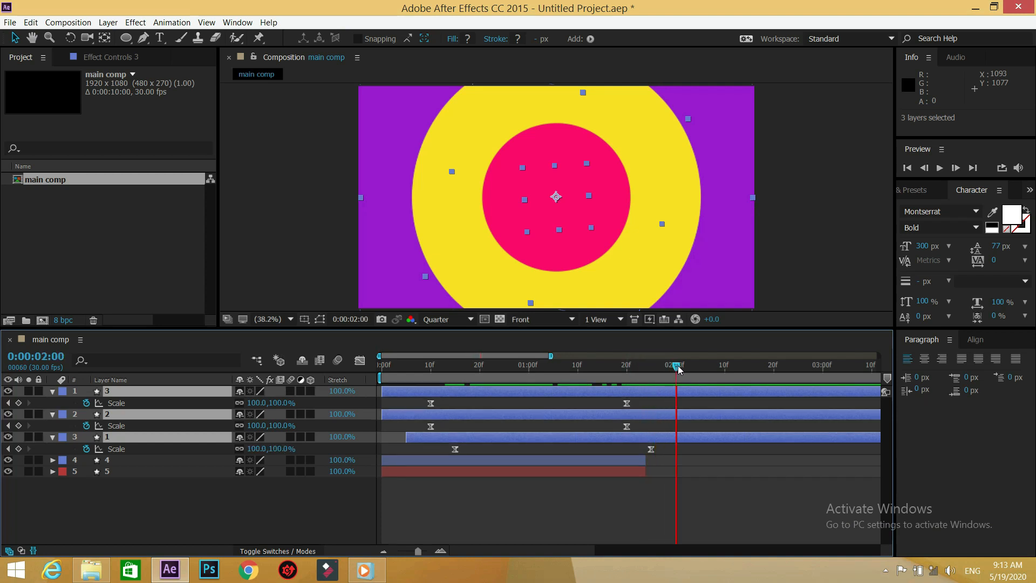
pyautogui.hotkey('ctrl', 'z')
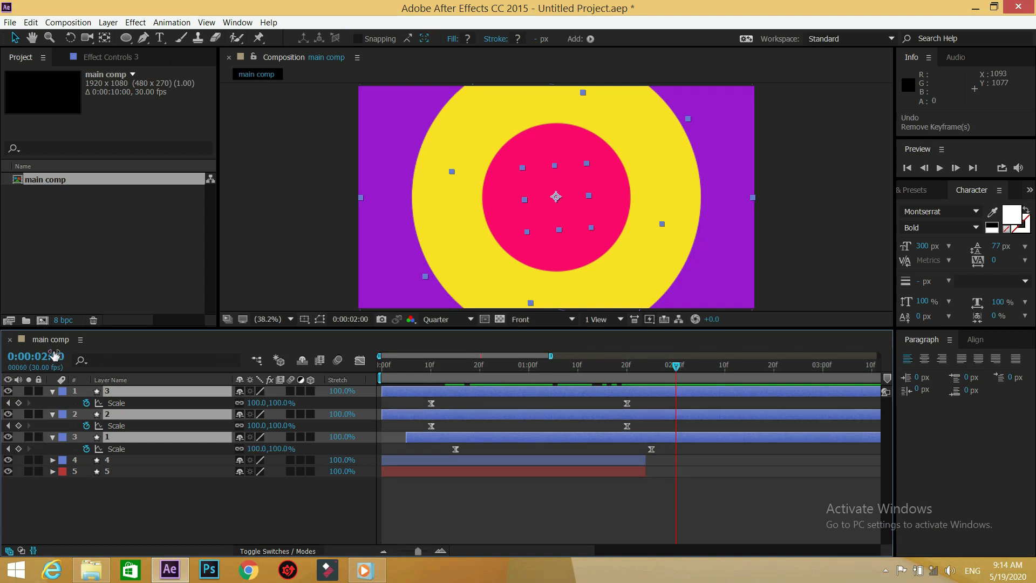
pyautogui.click(18, 403)
pyautogui.moveTo(681, 367); pyautogui.dragTo(774, 365)
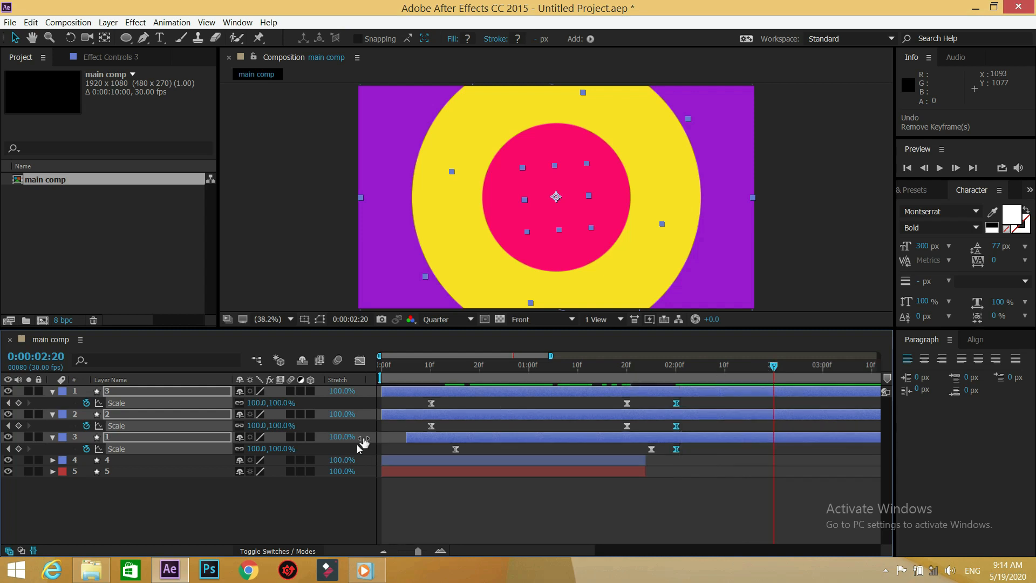
# Set the Scale of the shape layer named 3 to 0% at 0:00:02:20.
pyautogui.click(270, 511)
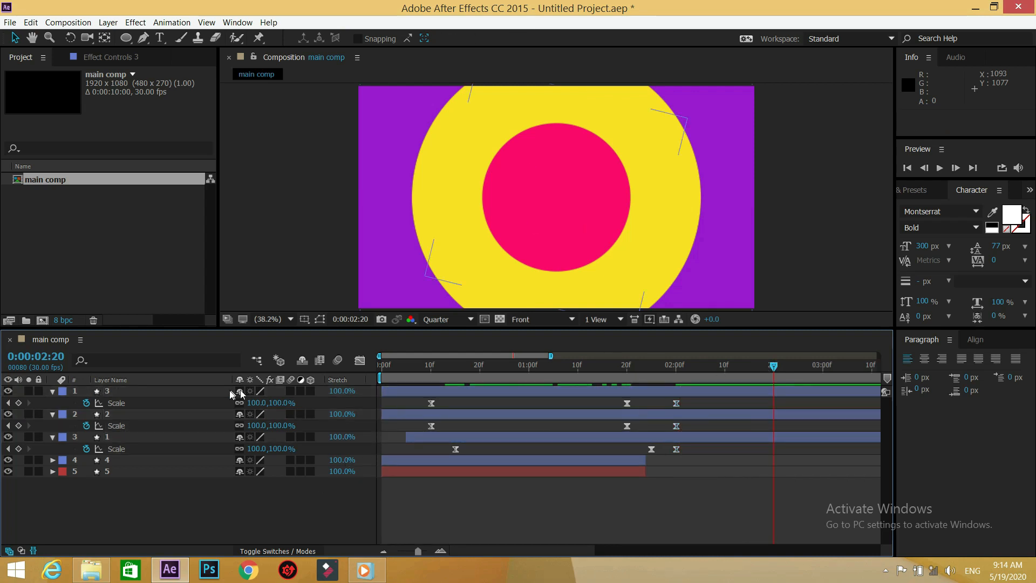
pyautogui.click(277, 404)
pyautogui.write('0')
pyautogui.press('Return')
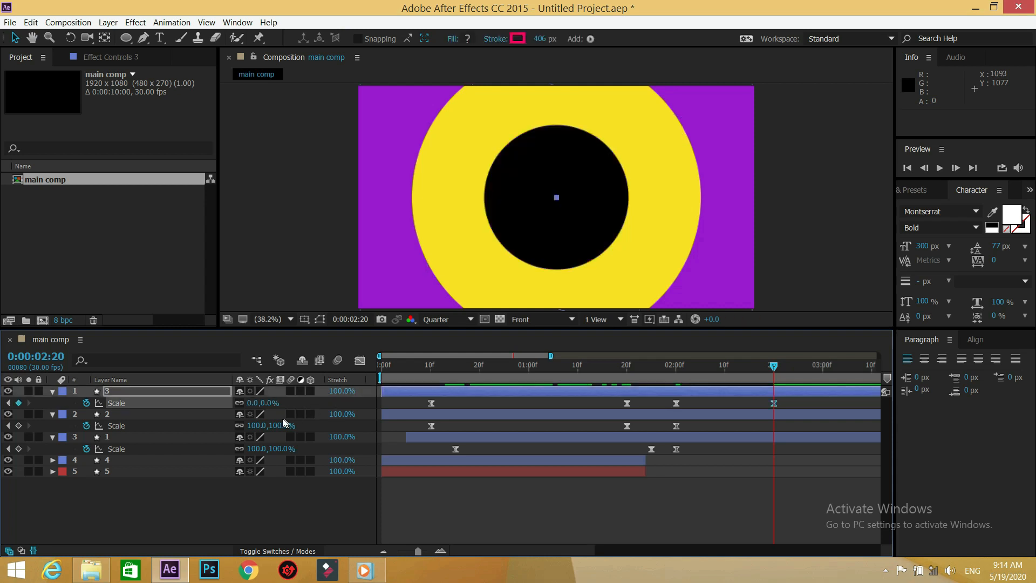
# Set the Scale of layer 2 to 328% and of layer 1 to 193% at 0:00:02:20.
pyautogui.click(310, 426)
pyautogui.moveTo(279, 425); pyautogui.dragTo(430, 426)
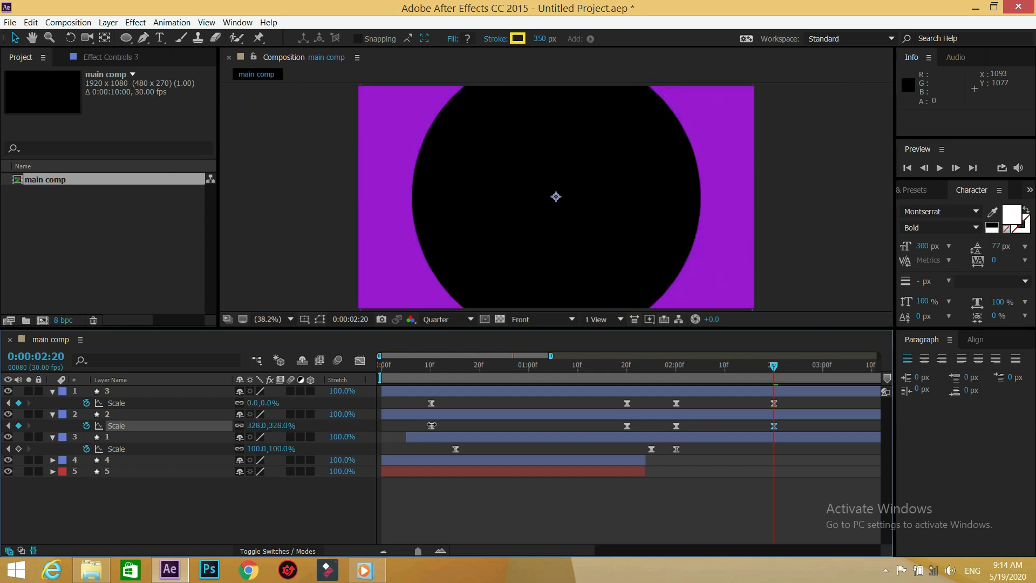
pyautogui.click(431, 425)
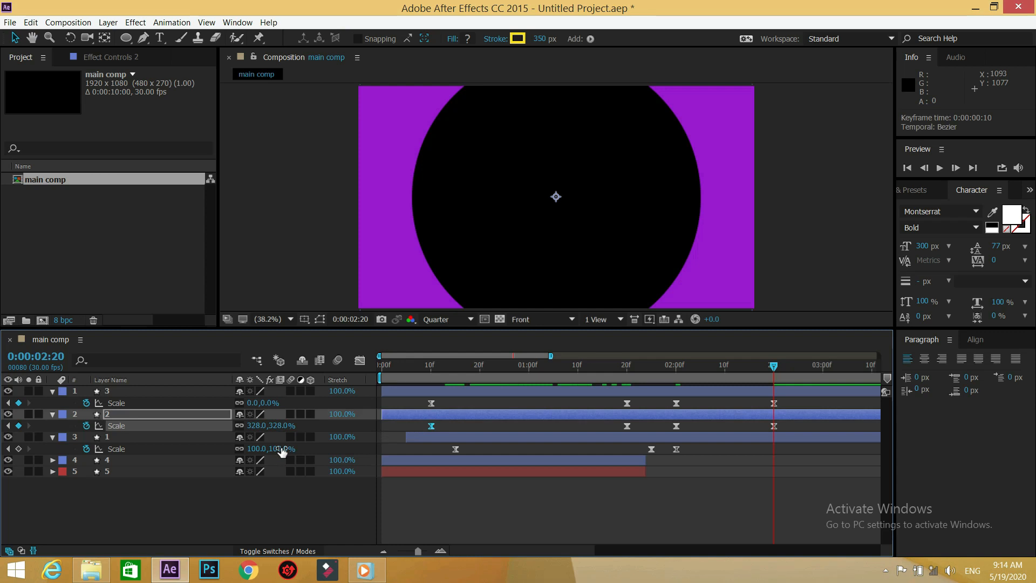
pyautogui.moveTo(278, 452); pyautogui.dragTo(337, 444)
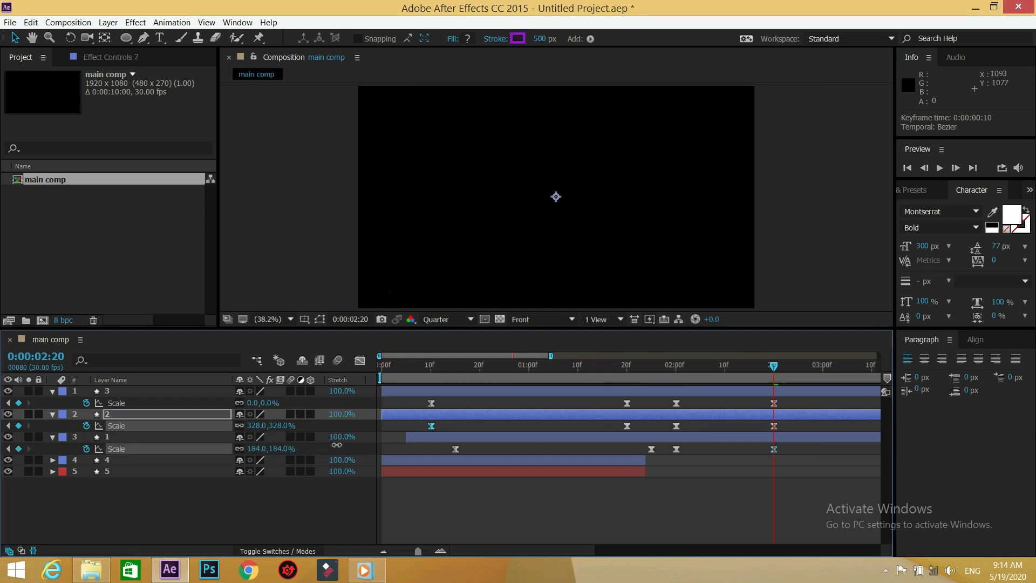
pyautogui.click(337, 445)
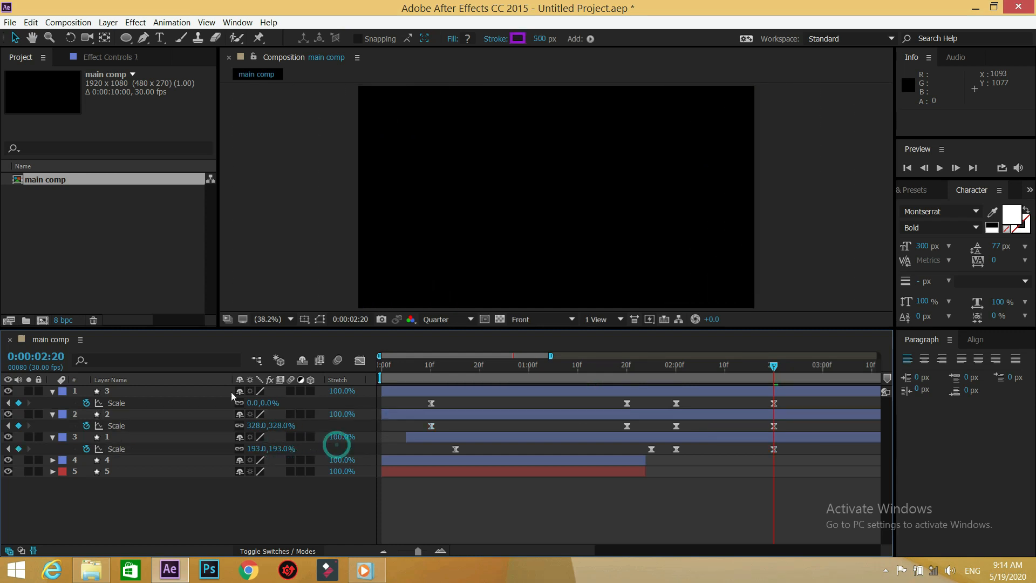
pyautogui.click(272, 319)
pyautogui.click(272, 330)
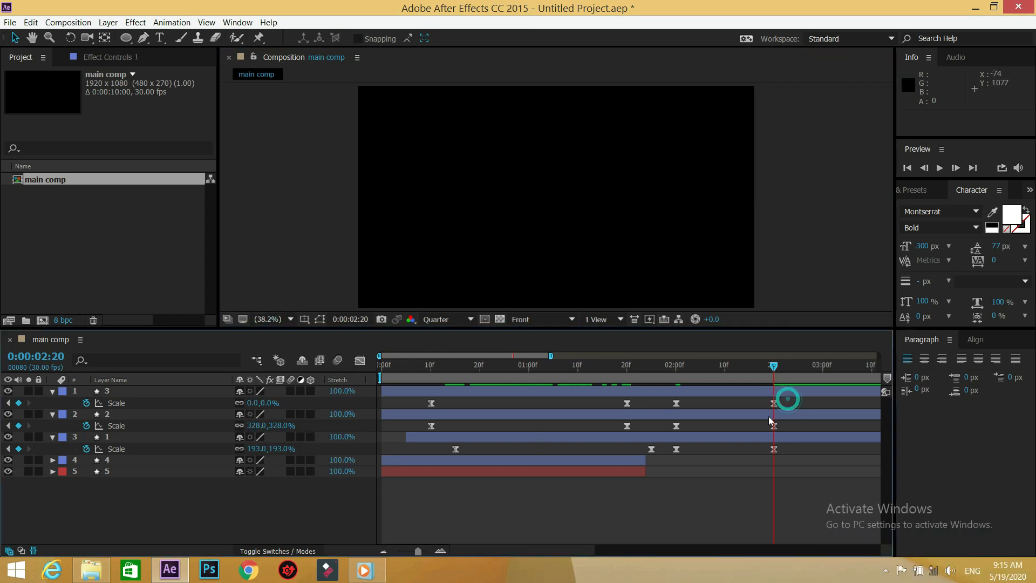
# Reshape the Scale speed curves of layers 3, 2 and 1 in the Graph Editor to peak just before 0:00:02:20, and scrub to 0:00:02:28.
pyautogui.moveTo(787, 399); pyautogui.dragTo(412, 450)
pyautogui.click(360, 360)
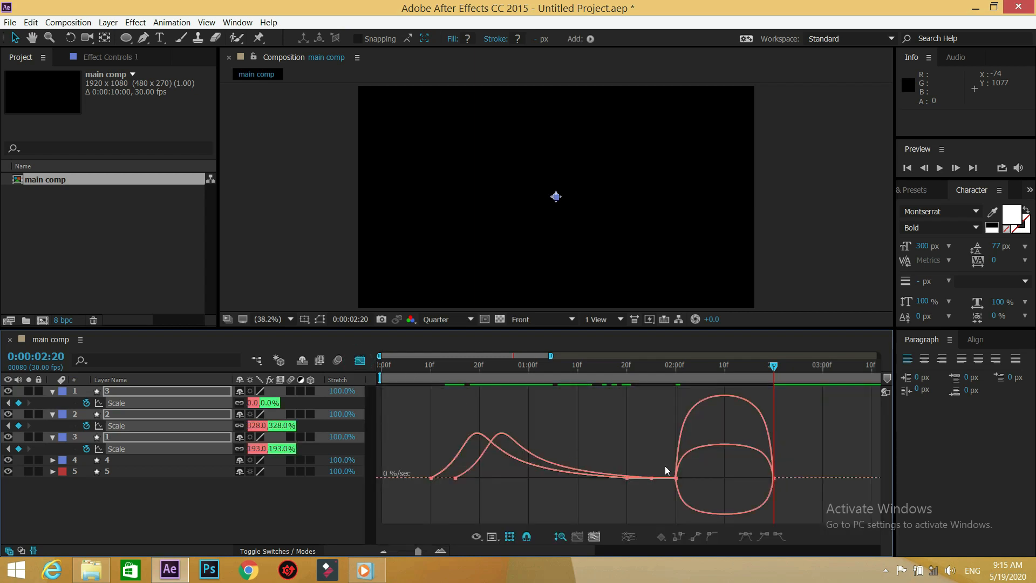
pyautogui.moveTo(689, 465); pyautogui.dragTo(636, 506)
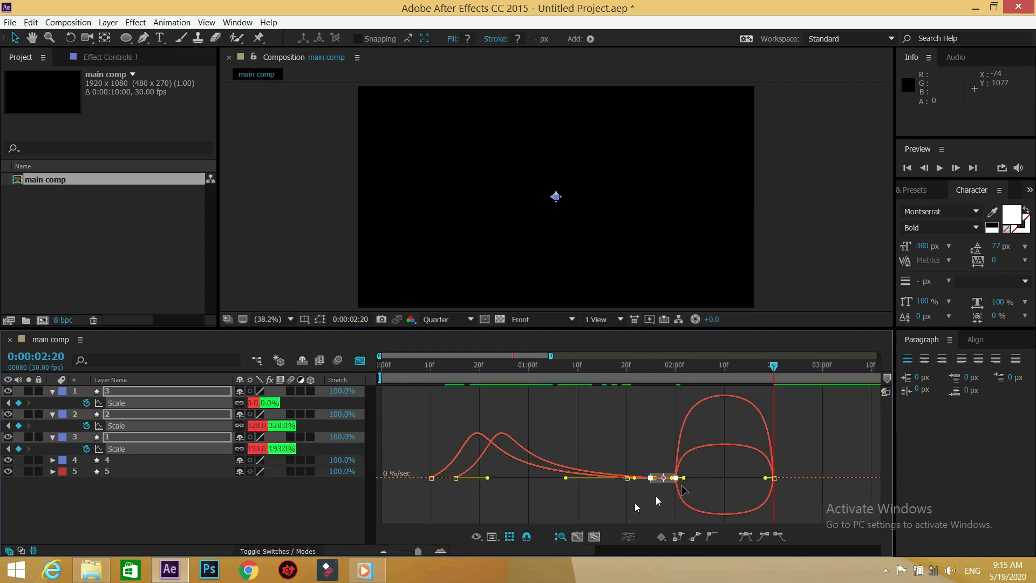
pyautogui.moveTo(684, 479); pyautogui.dragTo(770, 479)
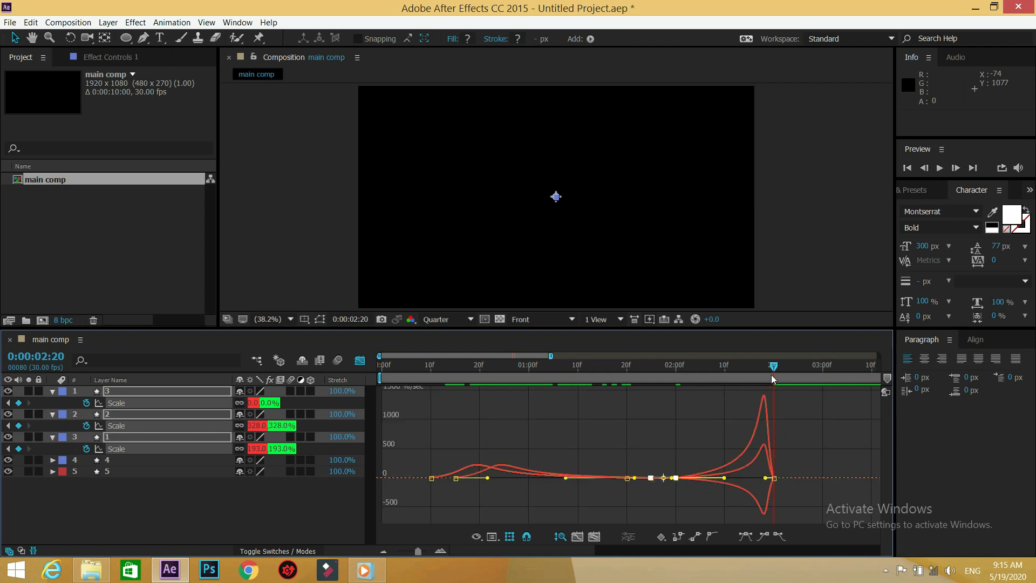
pyautogui.moveTo(773, 370); pyautogui.dragTo(815, 420)
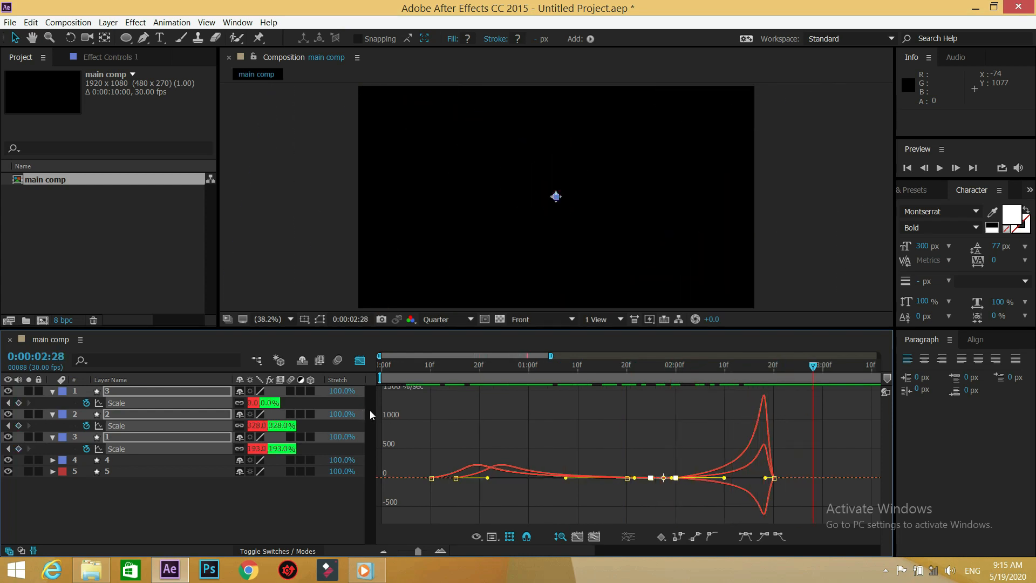
pyautogui.click(359, 360)
pyautogui.click(191, 500)
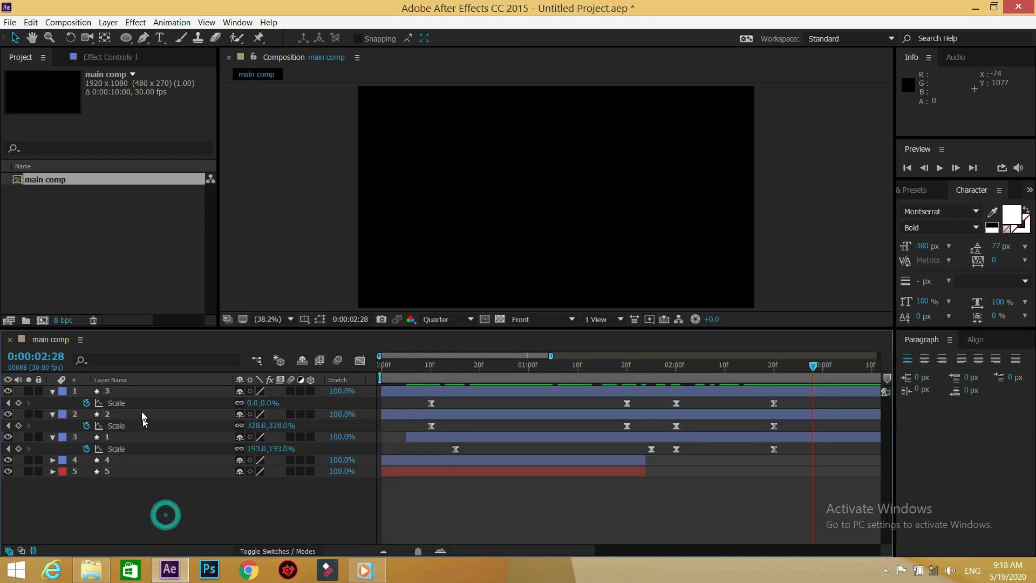
# Collapse the properties of all five layers and return the current time to 0:00:00:00.
pyautogui.moveTo(162, 512); pyautogui.dragTo(143, 407)
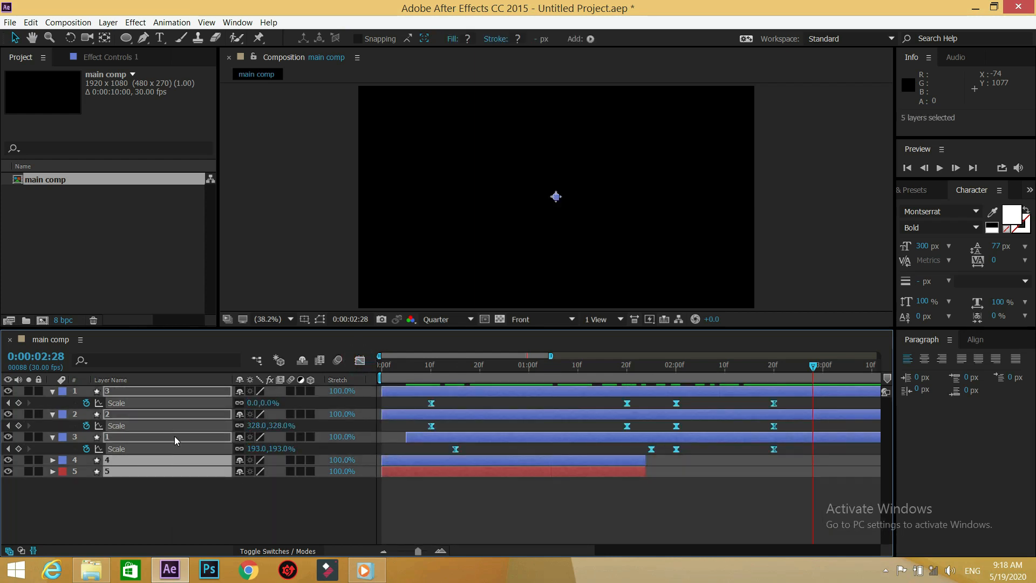
pyautogui.press('u')
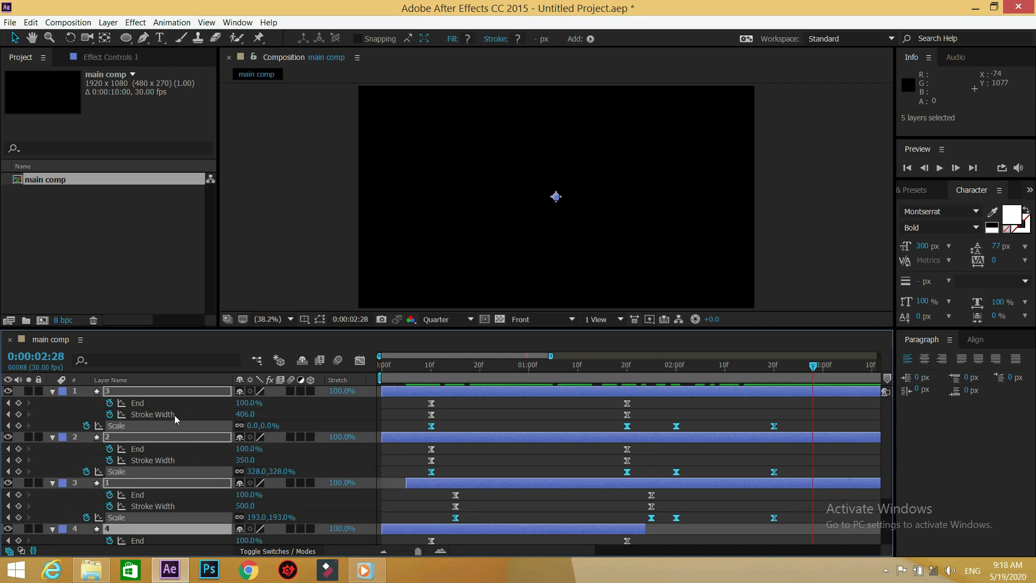
pyautogui.press('u')
pyautogui.click(251, 476)
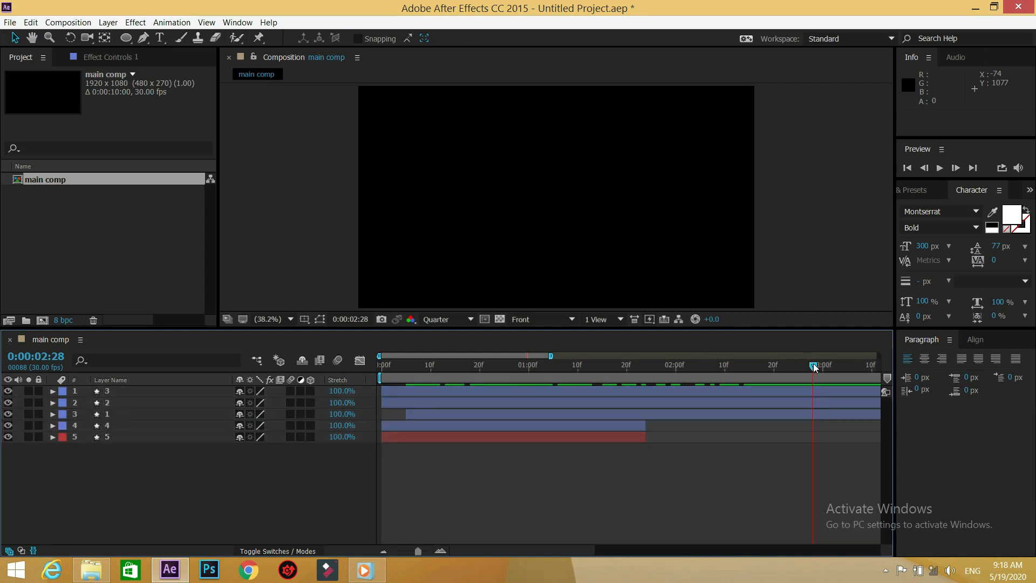
pyautogui.moveTo(815, 367); pyautogui.dragTo(349, 371)
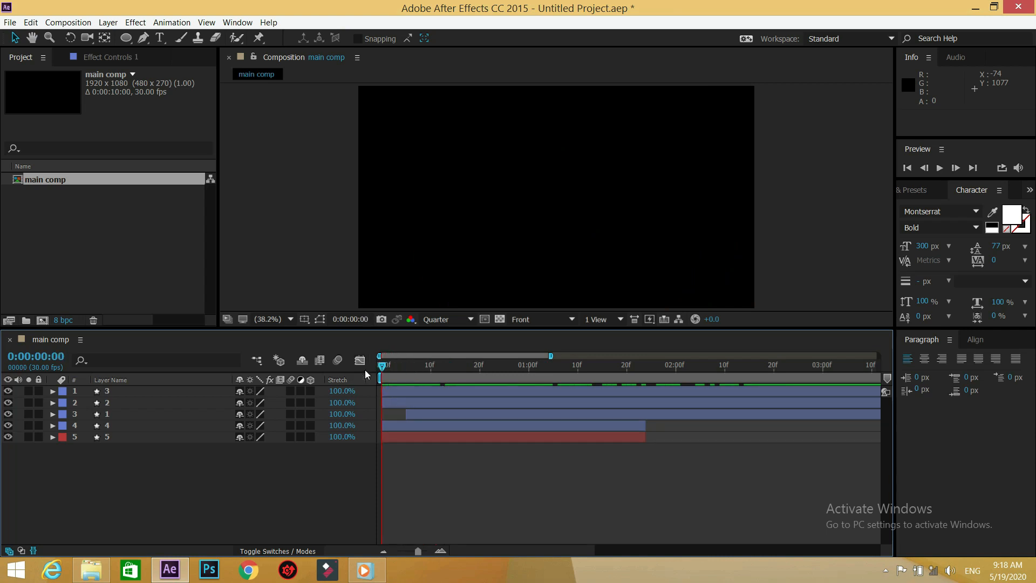